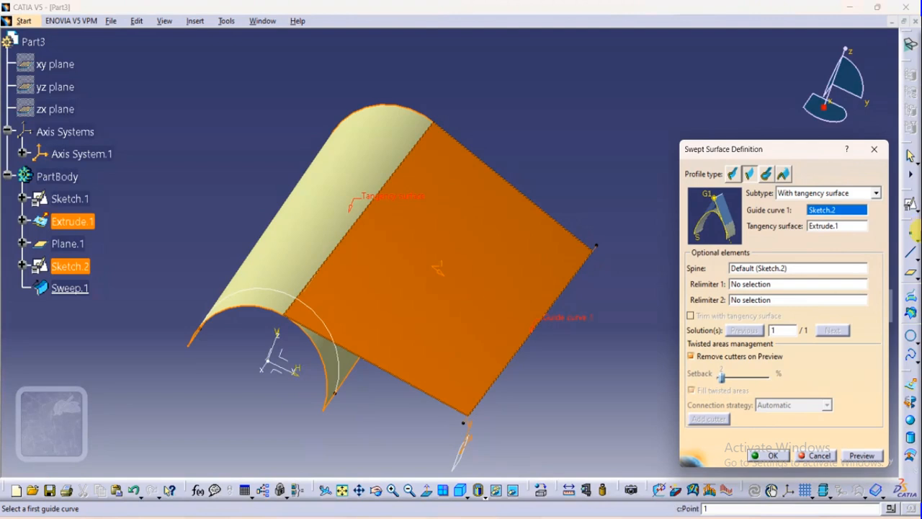
Examine the available subtypes for the existing swept surface, then close its definition without changing it.
{"action": "left_click", "coordinate": [876, 193]}
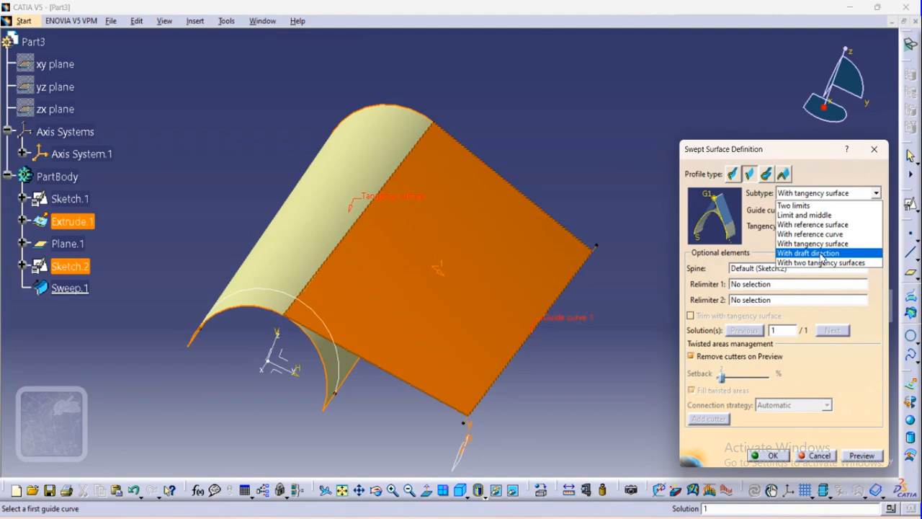
{"action": "left_click", "coordinate": [559, 93]}
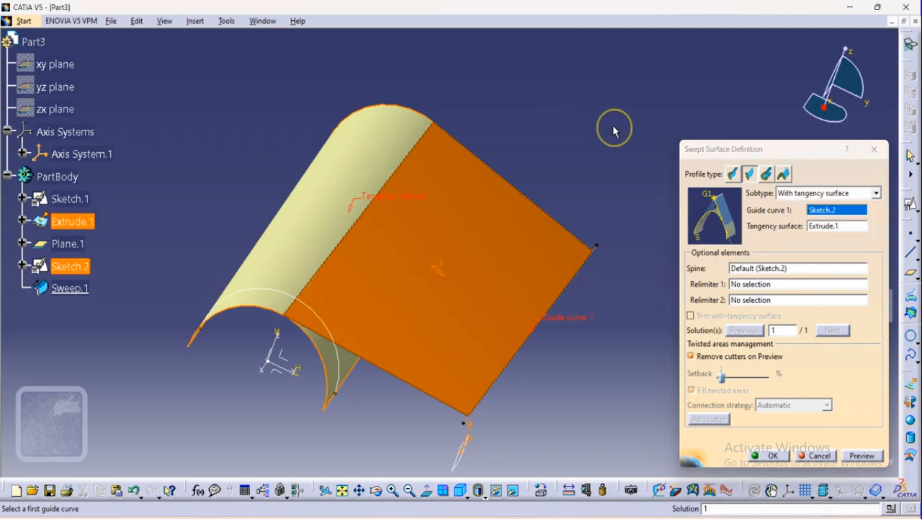
{"action": "left_click", "coordinate": [874, 150]}
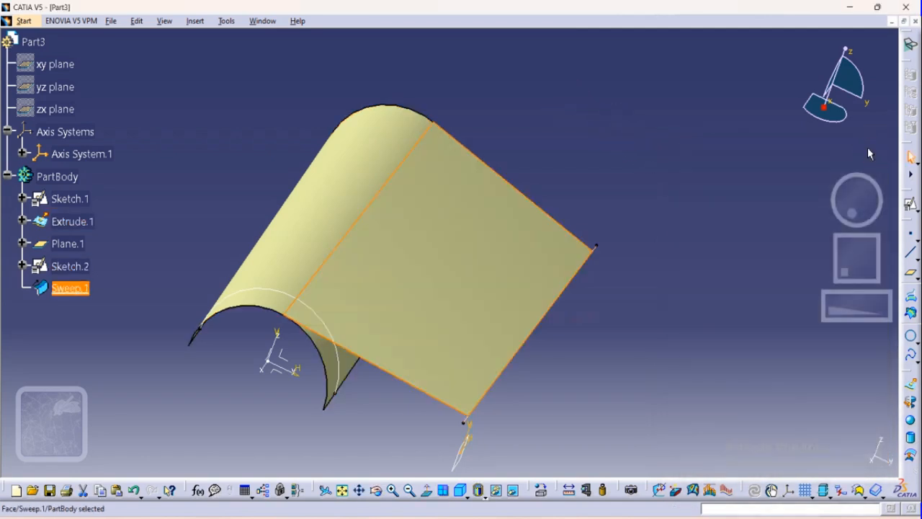
Create a new part named Part4 with hybrid design enabled in the Wireframe and Surface Design workbench.
{"action": "left_click", "coordinate": [26, 23]}
{"action": "mouse_move", "coordinate": [57, 52]}
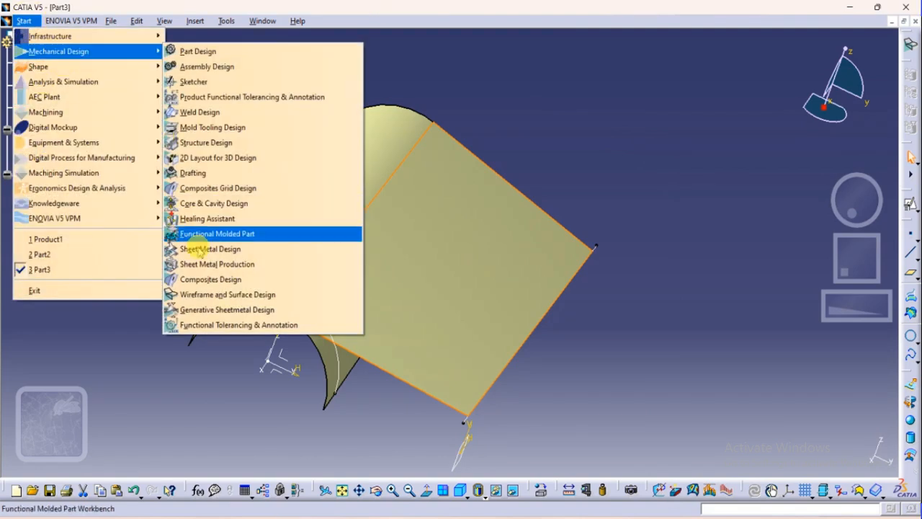
{"action": "left_click", "coordinate": [201, 294]}
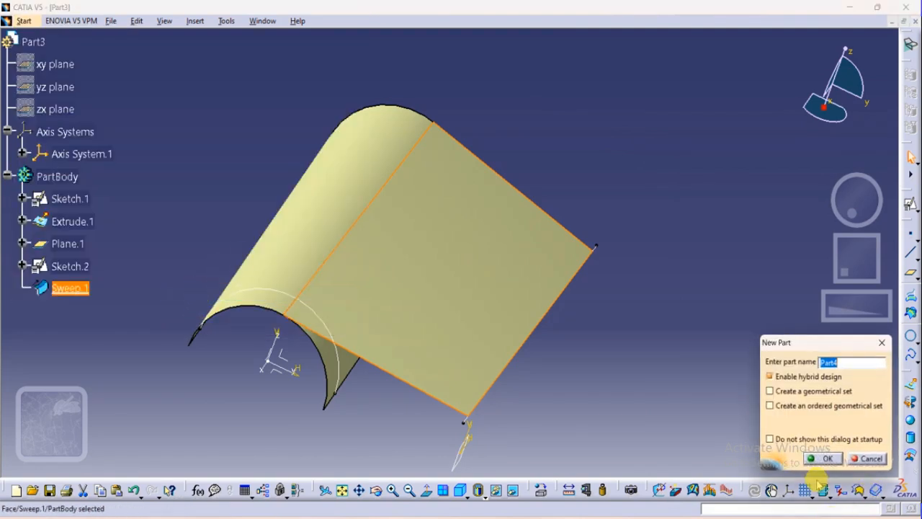
{"action": "left_click", "coordinate": [823, 459]}
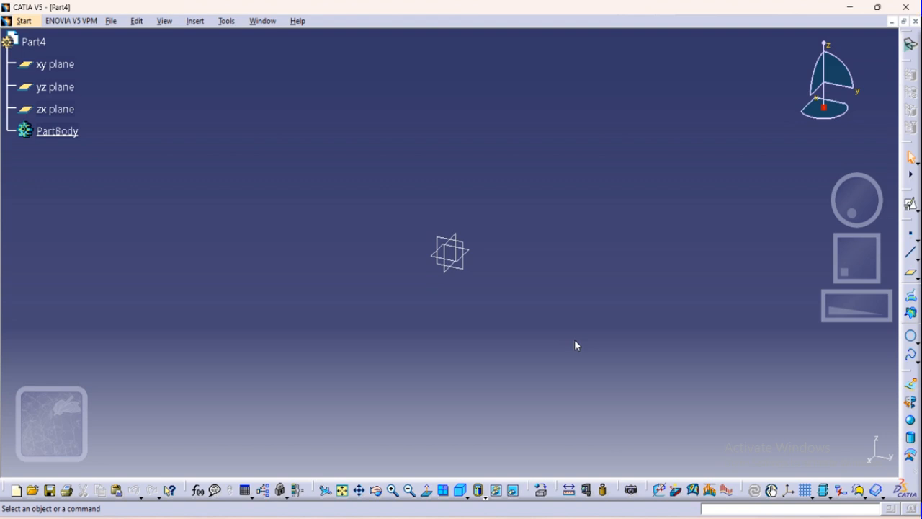
Hide the three reference planes and add a standard axis system at the part origin.
{"action": "left_click_drag", "start_coordinate": [527, 201], "coordinate": [394, 306]}
{"action": "right_click", "coordinate": [450, 263]}
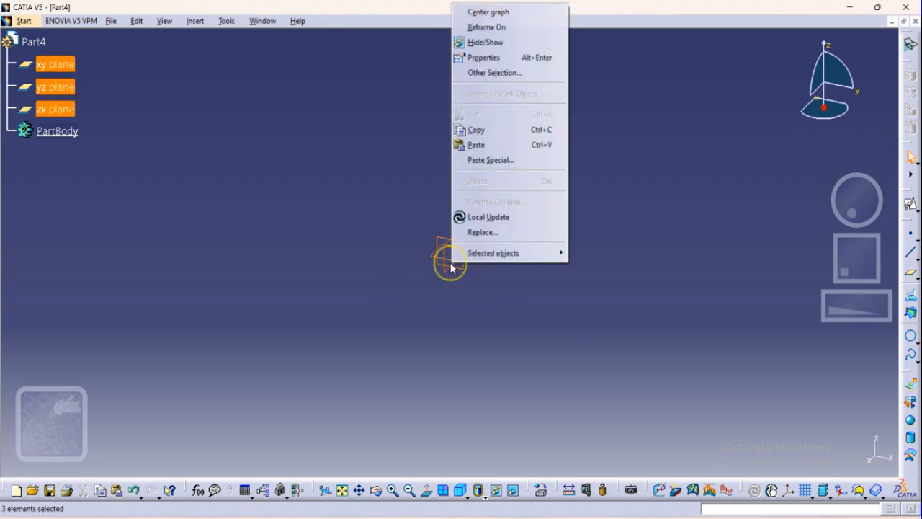
{"action": "left_click", "coordinate": [459, 42]}
{"action": "left_click", "coordinate": [791, 490]}
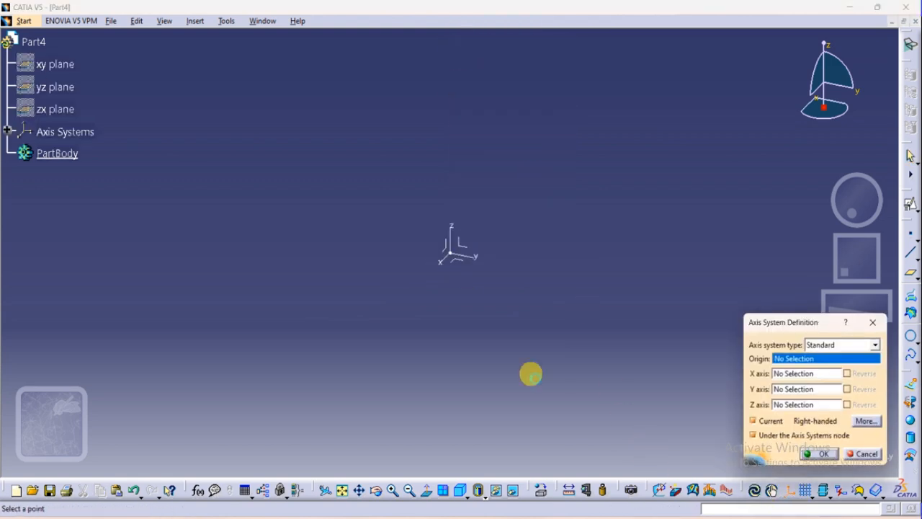
{"action": "left_click", "coordinate": [823, 453]}
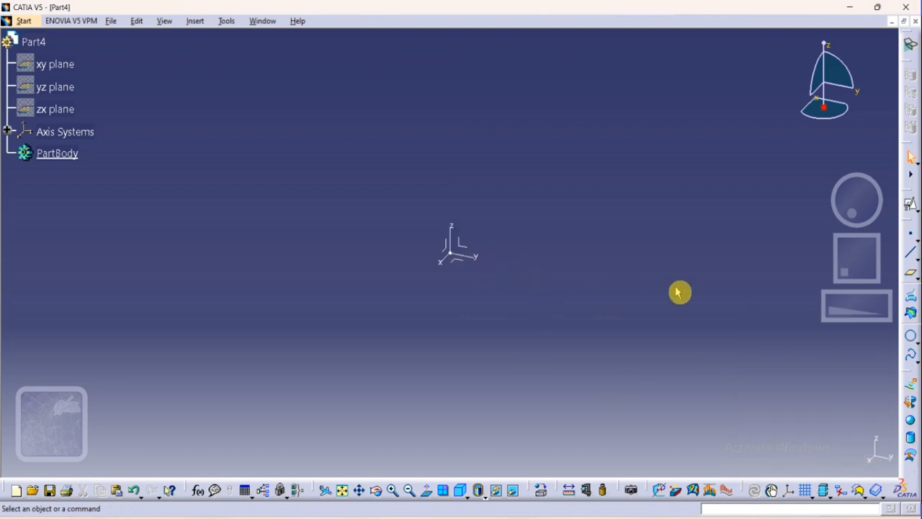
Start a positioned sketch on the YZ plane of the axis system with implicit origin and orientation.
{"action": "left_click", "coordinate": [912, 207]}
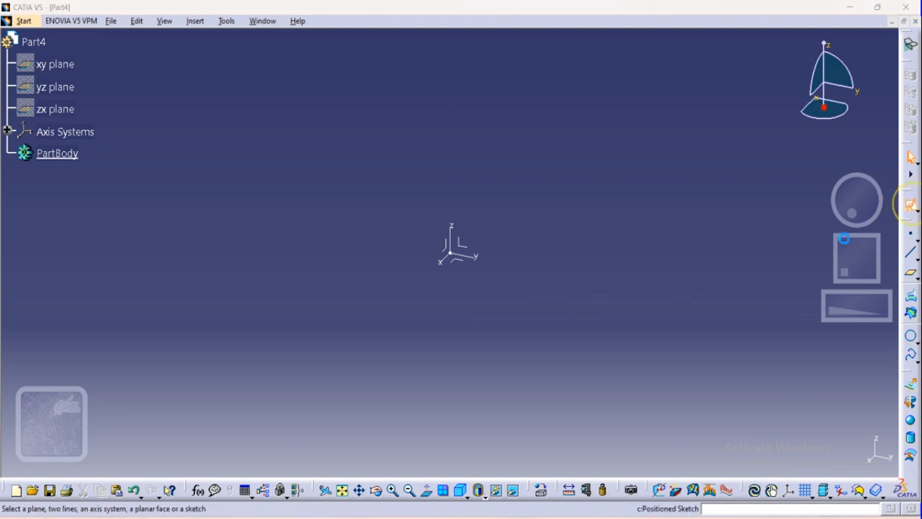
{"action": "left_click", "coordinate": [467, 249]}
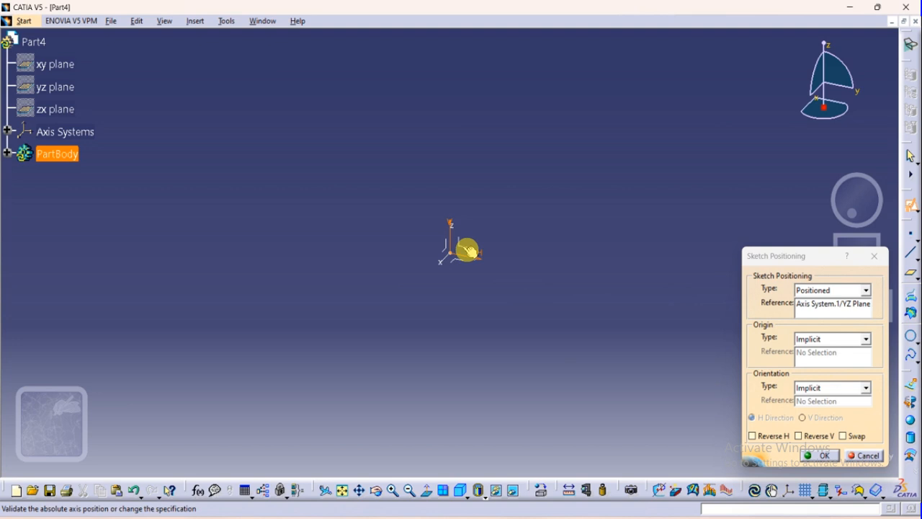
{"action": "left_click", "coordinate": [827, 465]}
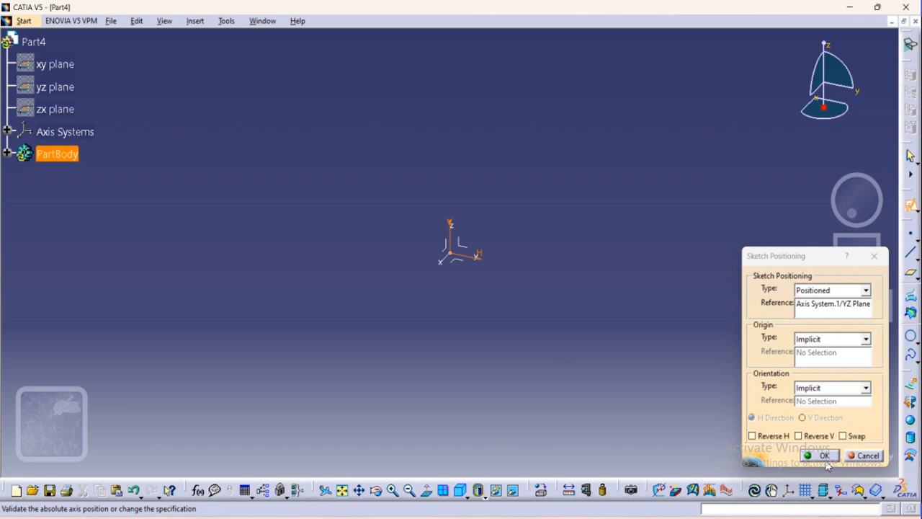
{"action": "left_click", "coordinate": [826, 459]}
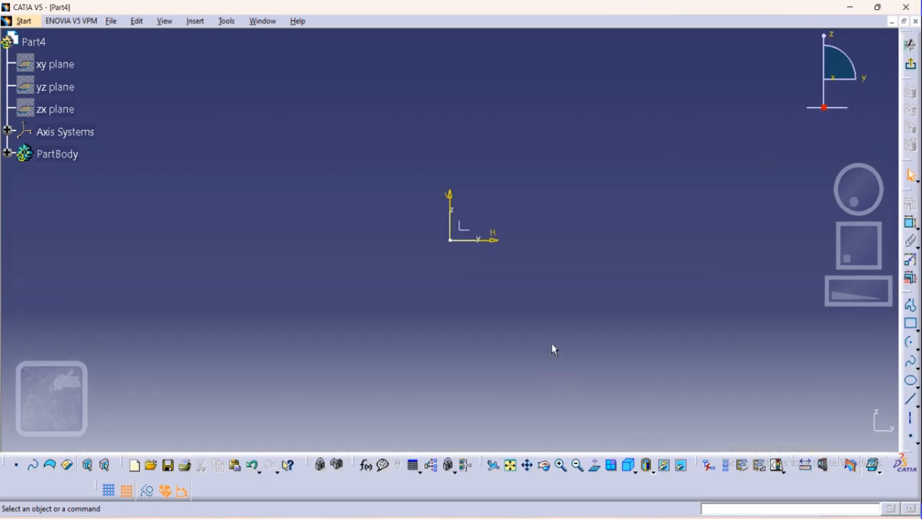
Sketch an upper semicircular arc centred on the origin with a radius of about 60 mm and both ends on the horizontal axis.
{"action": "left_click", "coordinate": [911, 343]}
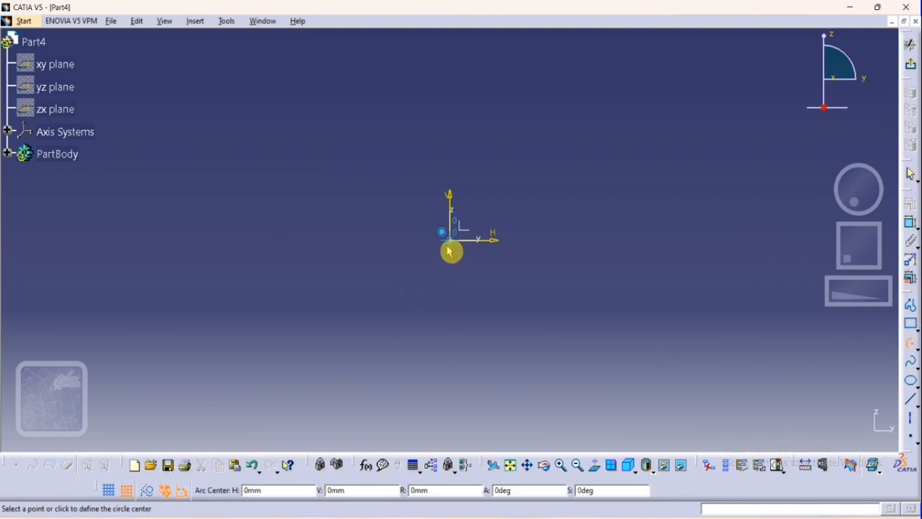
{"action": "left_click", "coordinate": [450, 239]}
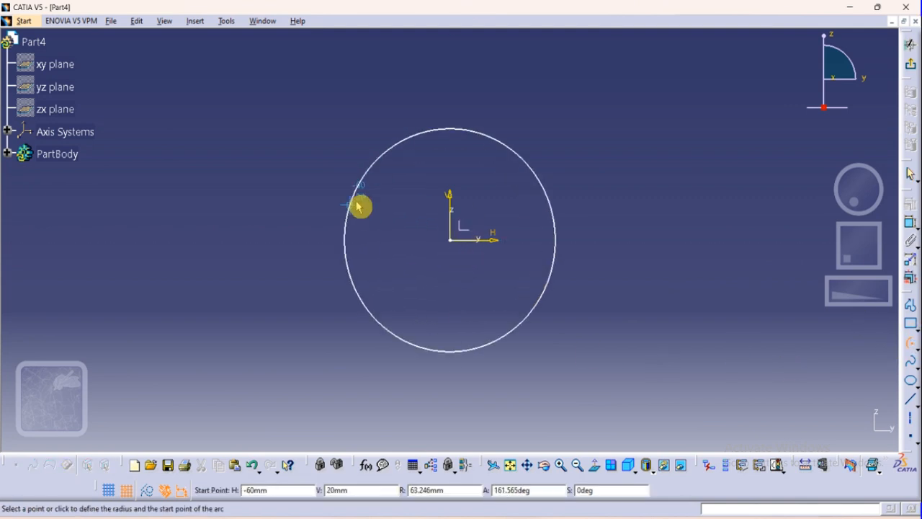
{"action": "left_click", "coordinate": [355, 240]}
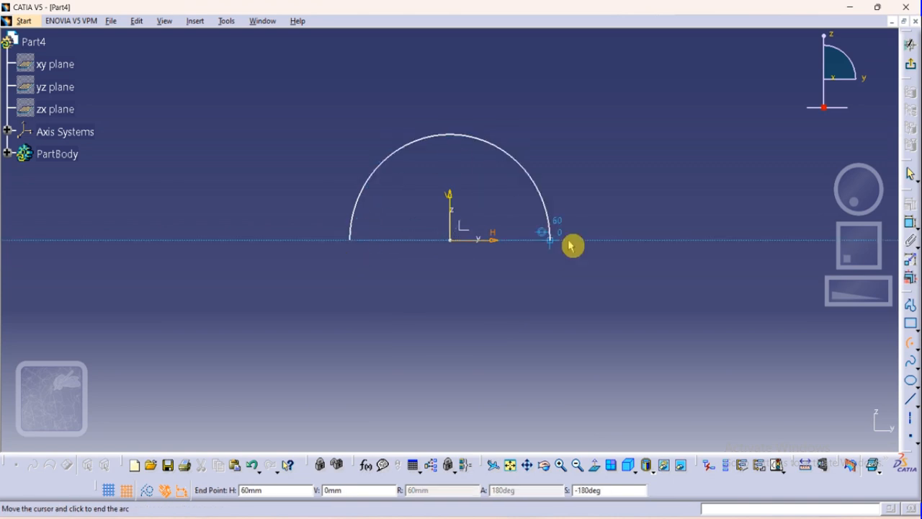
{"action": "left_click", "coordinate": [569, 246]}
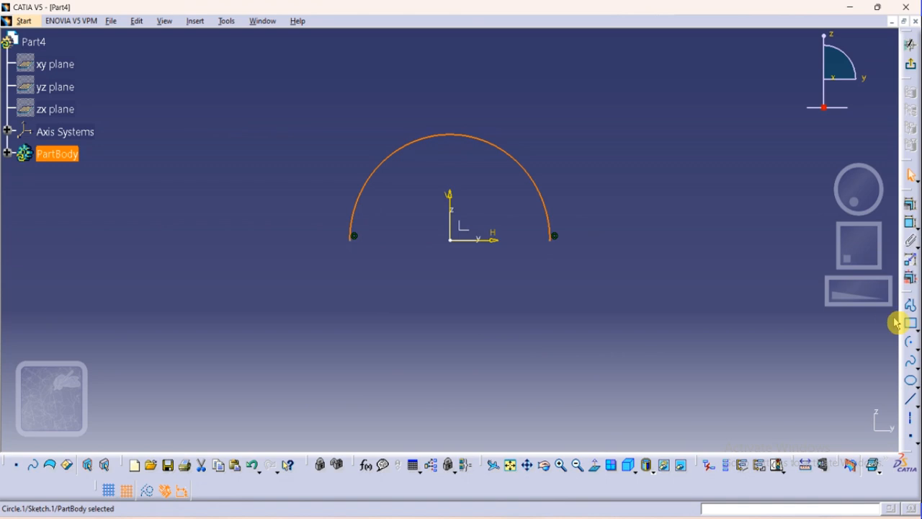
Dimension the arc's radius, set it to 35 mm, and exit the sketch.
{"action": "left_click", "coordinate": [907, 205]}
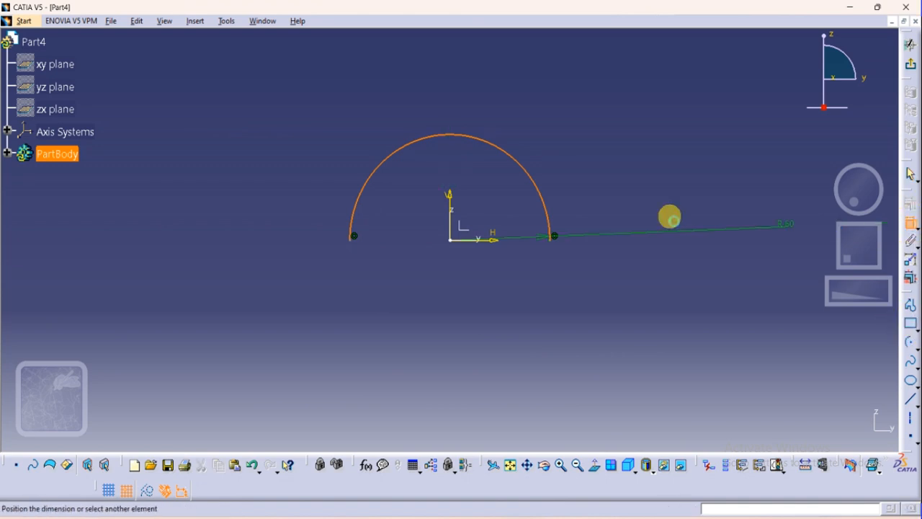
{"action": "left_click", "coordinate": [575, 179]}
{"action": "double_click", "coordinate": [575, 179]}
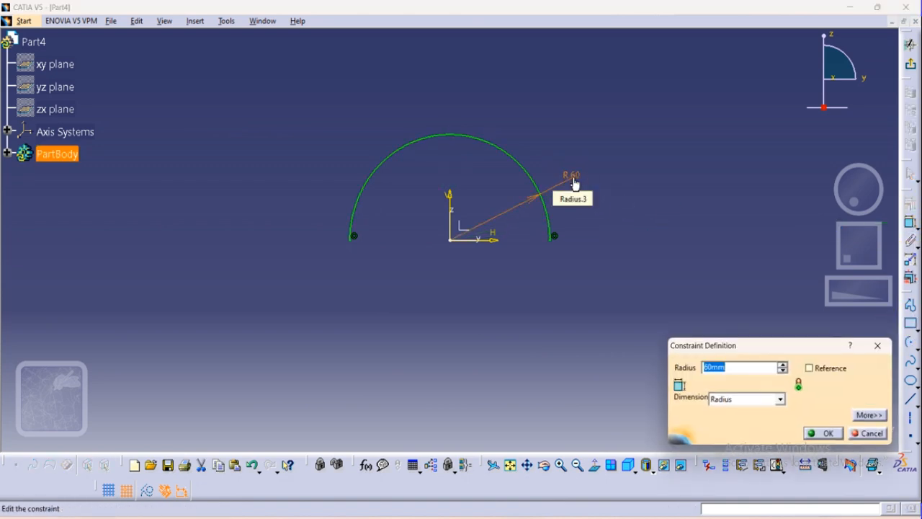
{"action": "type", "text": "35"}
{"action": "key", "text": "Return"}
{"action": "left_click", "coordinate": [532, 283]}
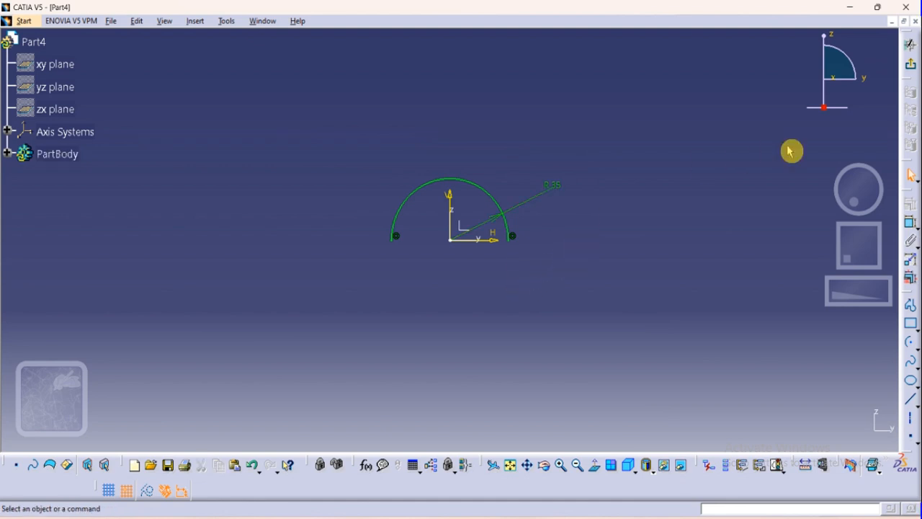
{"action": "left_click", "coordinate": [912, 75]}
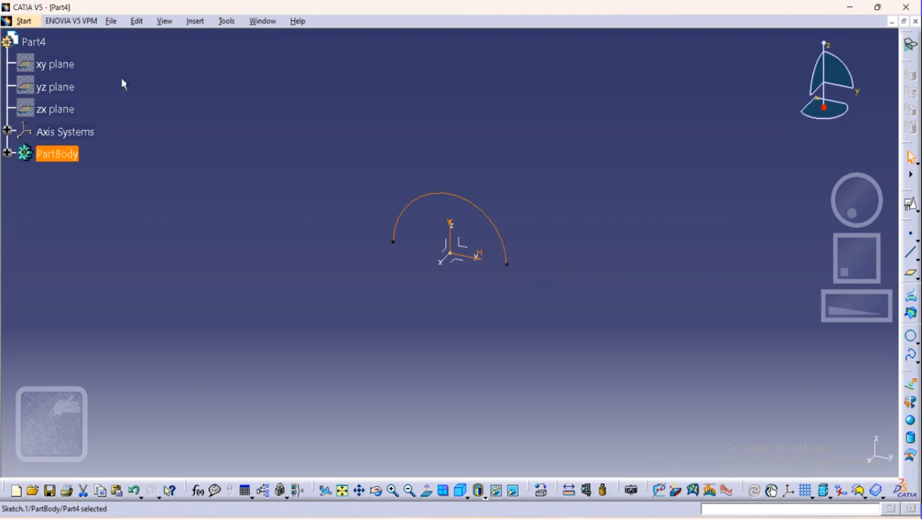
Preview a linear sweep with subtype With draft direction, using the arc sketch as guide curve and the X axis as draft direction.
{"action": "left_click", "coordinate": [195, 21]}
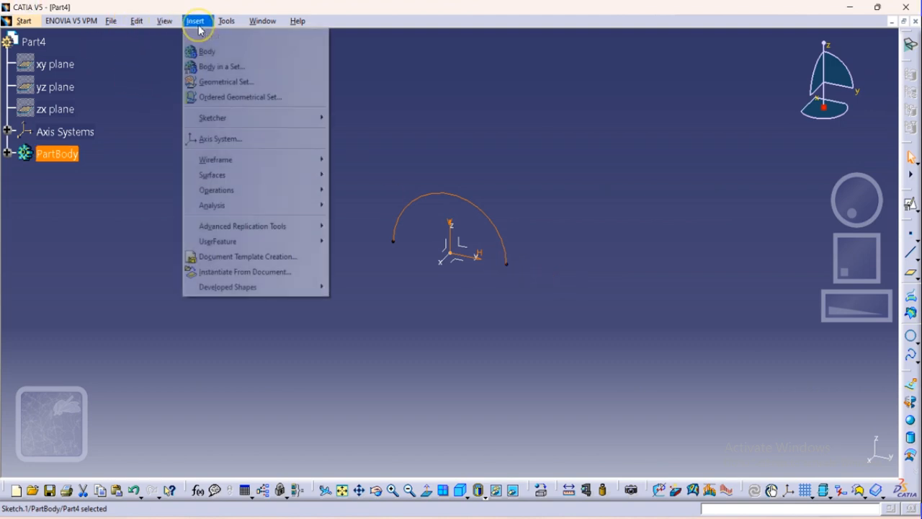
{"action": "mouse_move", "coordinate": [216, 175]}
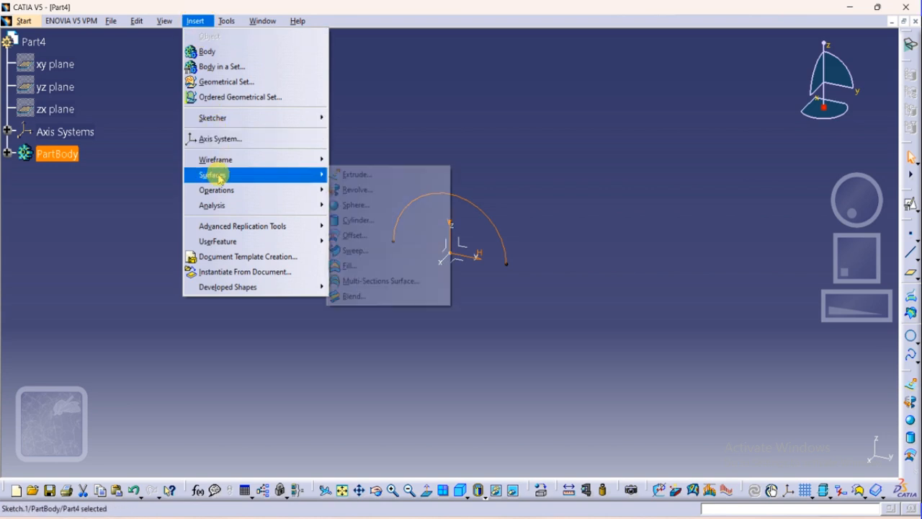
{"action": "left_click", "coordinate": [353, 250]}
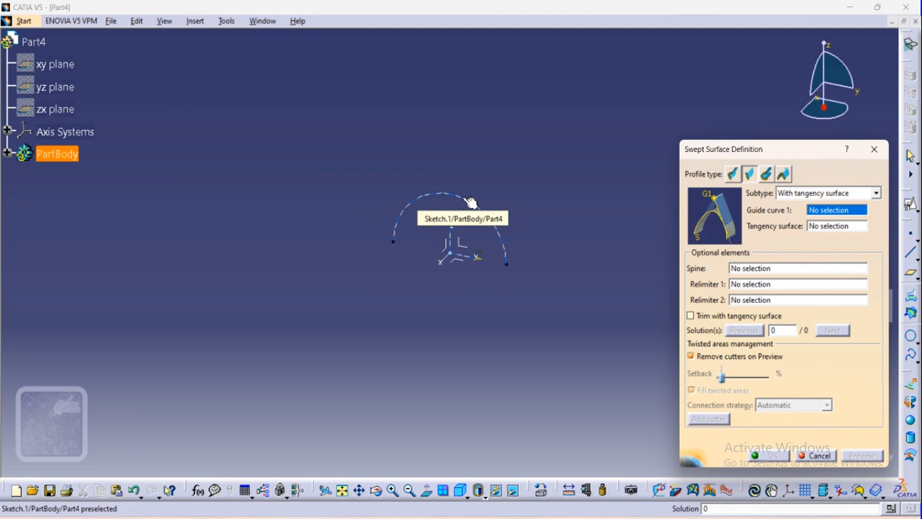
{"action": "left_click", "coordinate": [805, 194]}
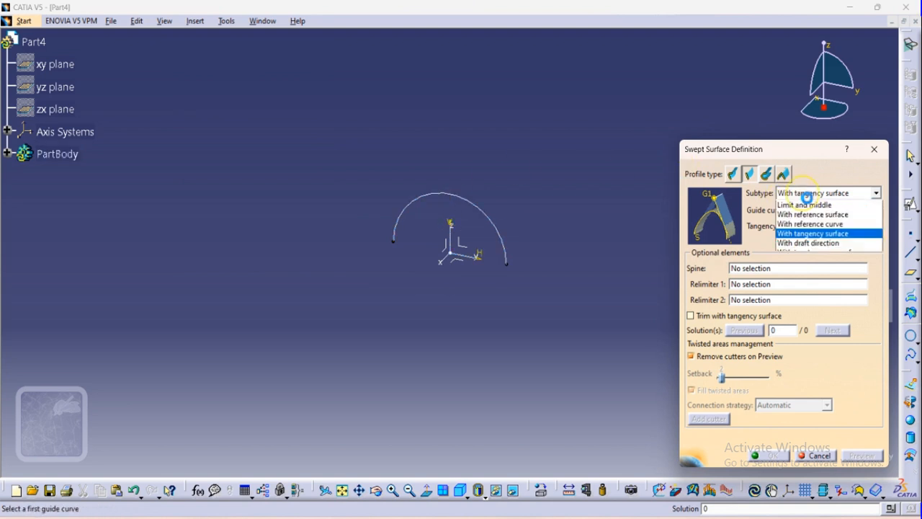
{"action": "left_click", "coordinate": [804, 259]}
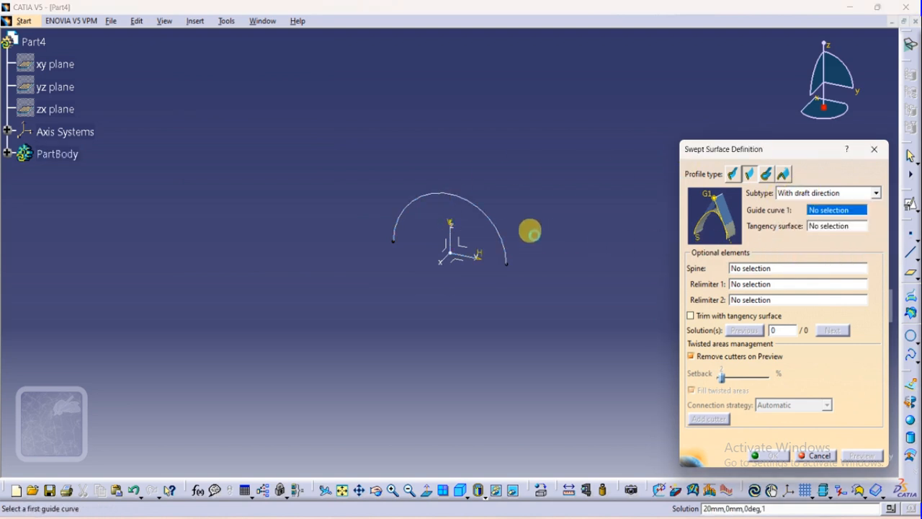
{"action": "left_click", "coordinate": [493, 225]}
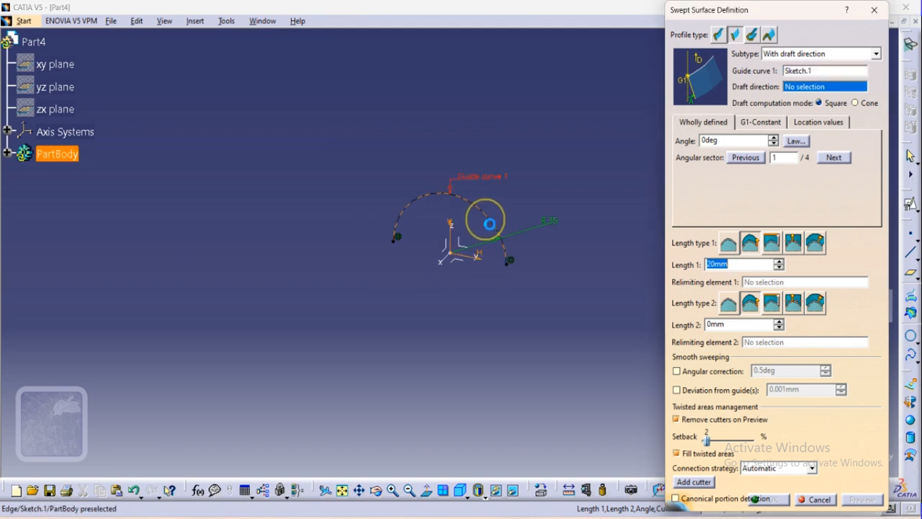
{"action": "left_click", "coordinate": [448, 263]}
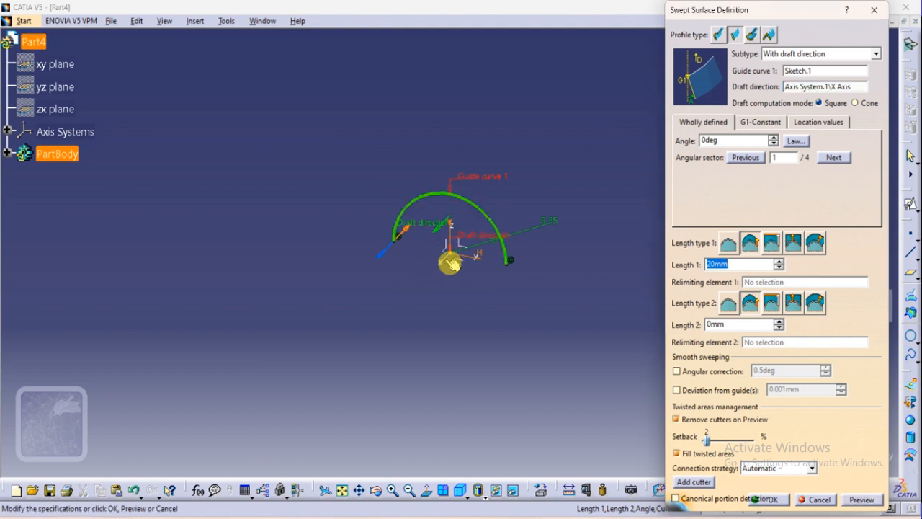
{"action": "left_click", "coordinate": [859, 499]}
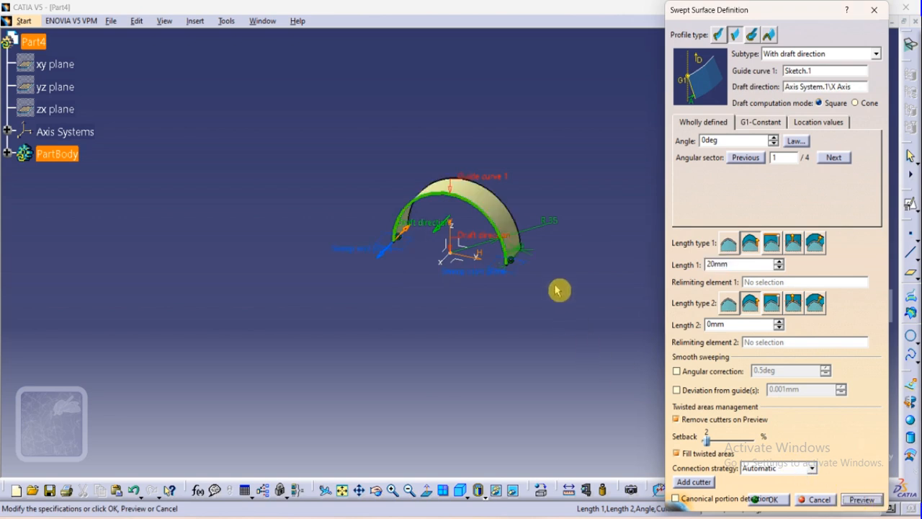
{"action": "middle_click_drag", "start_coordinate": [558, 278], "coordinate": [500, 348]}
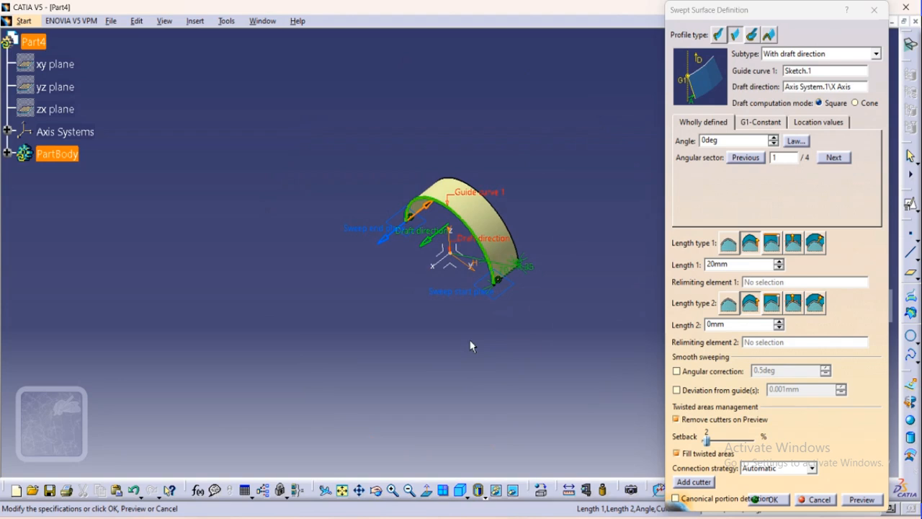
Set the sweep's draft angle to 26 degrees.
{"action": "left_click", "coordinate": [774, 138]}
{"action": "left_click", "coordinate": [774, 138]}
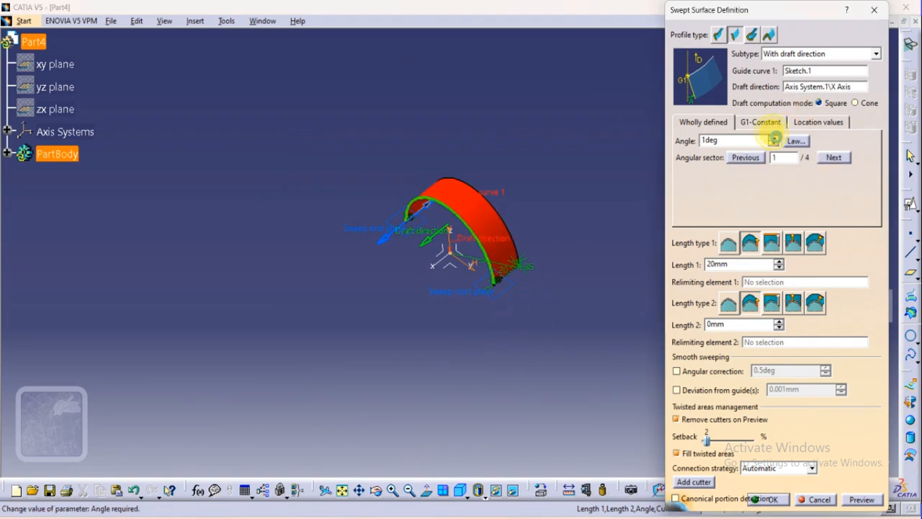
{"action": "left_click", "coordinate": [774, 137]}
{"action": "left_click", "coordinate": [774, 138]}
{"action": "left_click", "coordinate": [774, 138]}
{"action": "left_click", "coordinate": [773, 138]}
{"action": "left_click", "coordinate": [774, 138]}
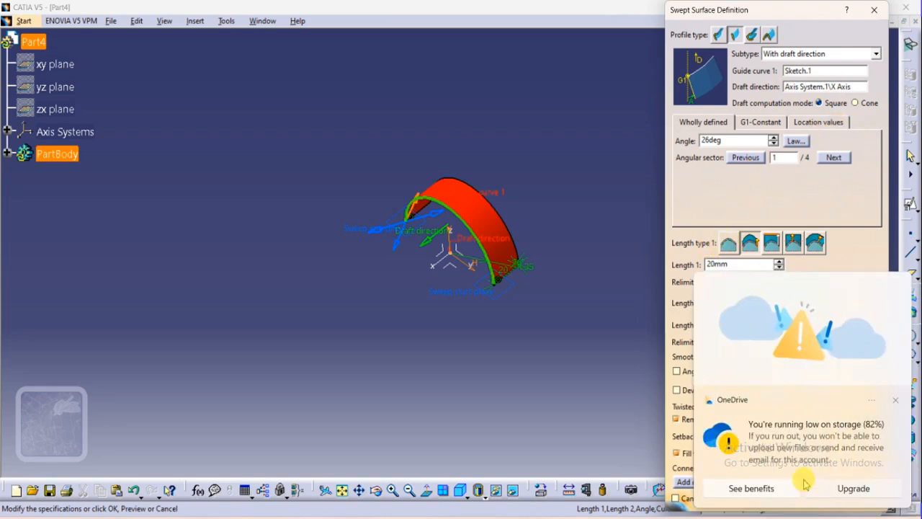
Clear the OneDrive storage notification and close its Microsoft 365 upgrade window.
{"action": "left_click", "coordinate": [613, 339]}
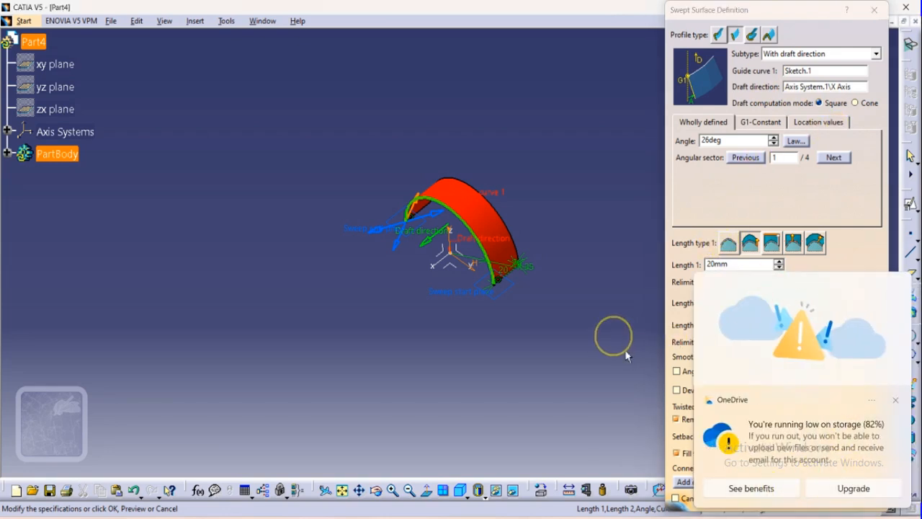
{"action": "left_click", "coordinate": [854, 488]}
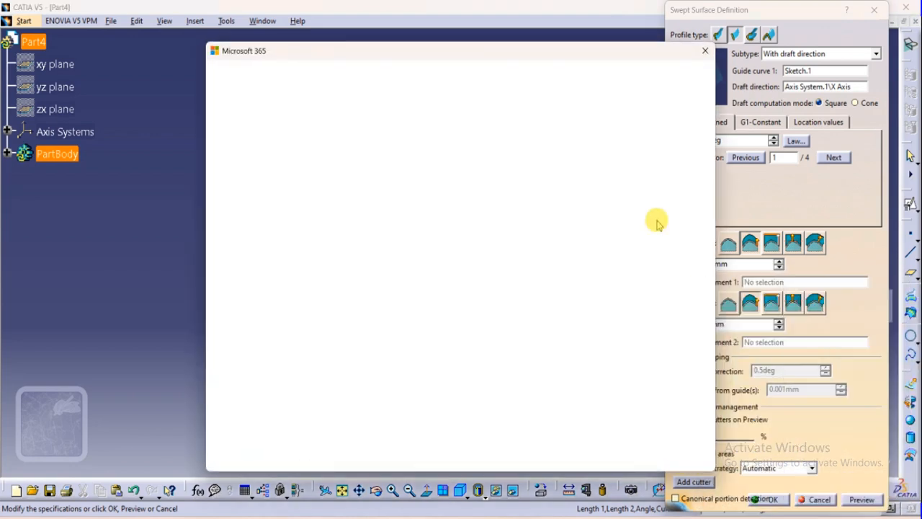
{"action": "left_click", "coordinate": [707, 56]}
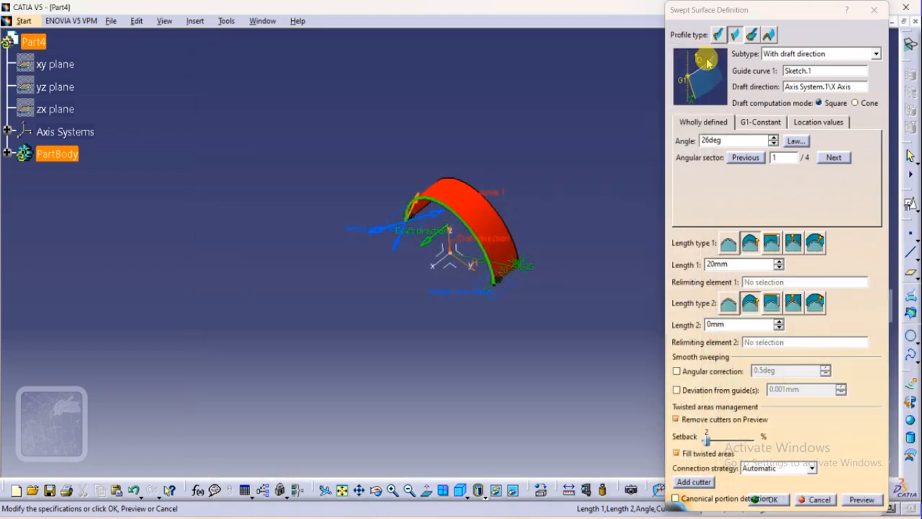
Try the Standard and From / Up To types for length 1 and set it to From curve.
{"action": "left_click", "coordinate": [729, 245]}
{"action": "left_click", "coordinate": [748, 246]}
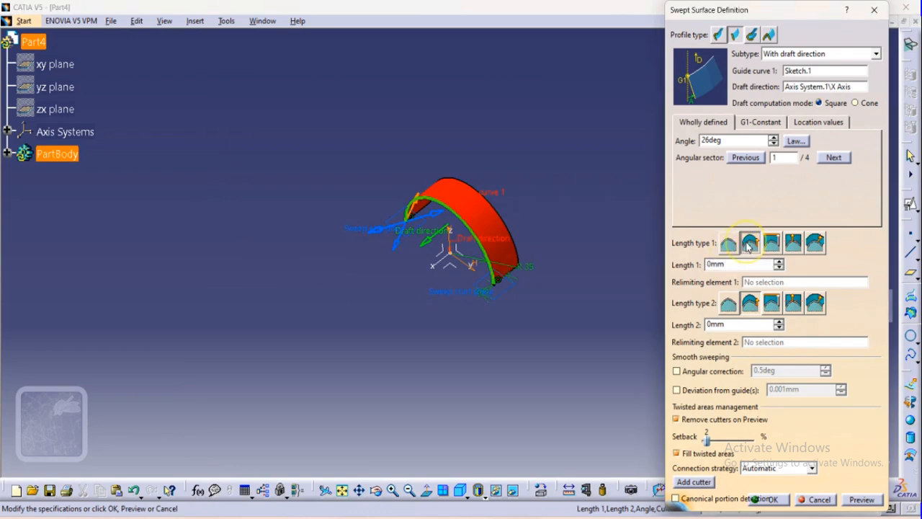
{"action": "left_click", "coordinate": [765, 243]}
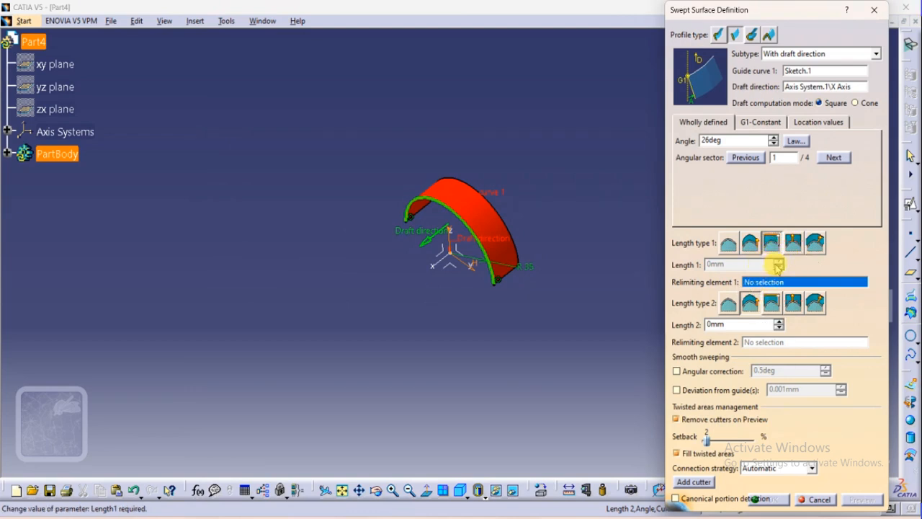
{"action": "left_click", "coordinate": [727, 245]}
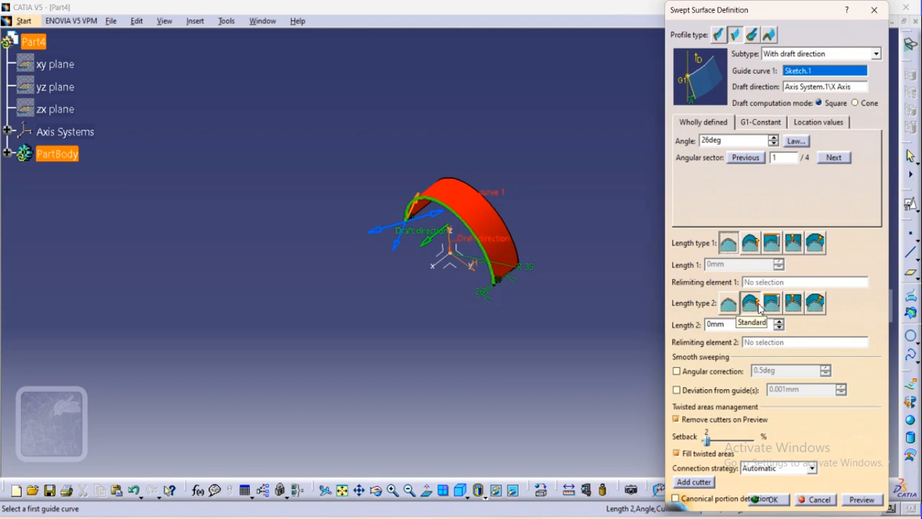
Set the sweep's draft angle to 0 degrees and view the guide curve from another angle.
{"action": "left_click", "coordinate": [773, 144]}
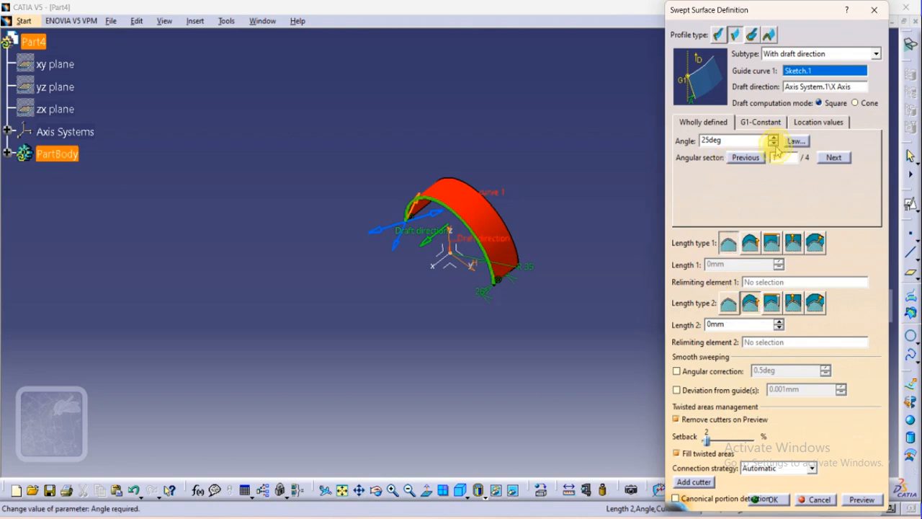
{"action": "left_click_drag", "start_coordinate": [776, 147], "coordinate": [774, 141]}
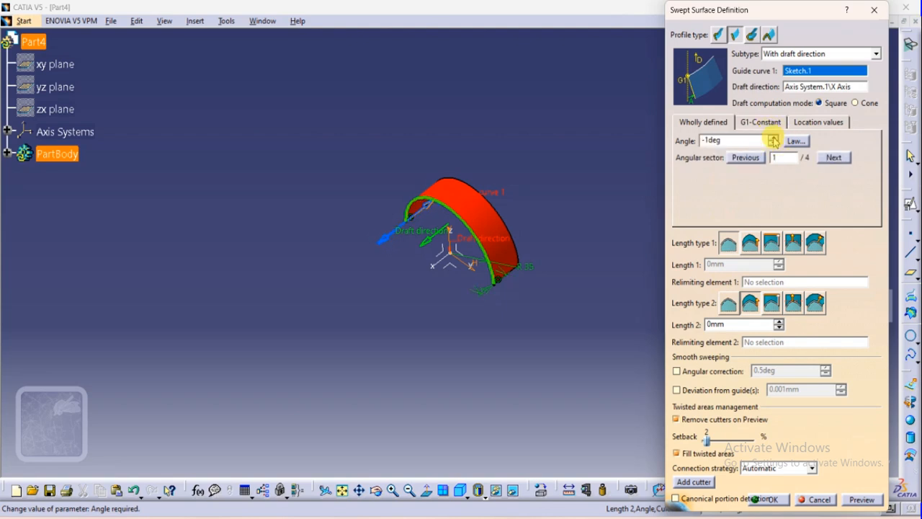
{"action": "left_click", "coordinate": [773, 137]}
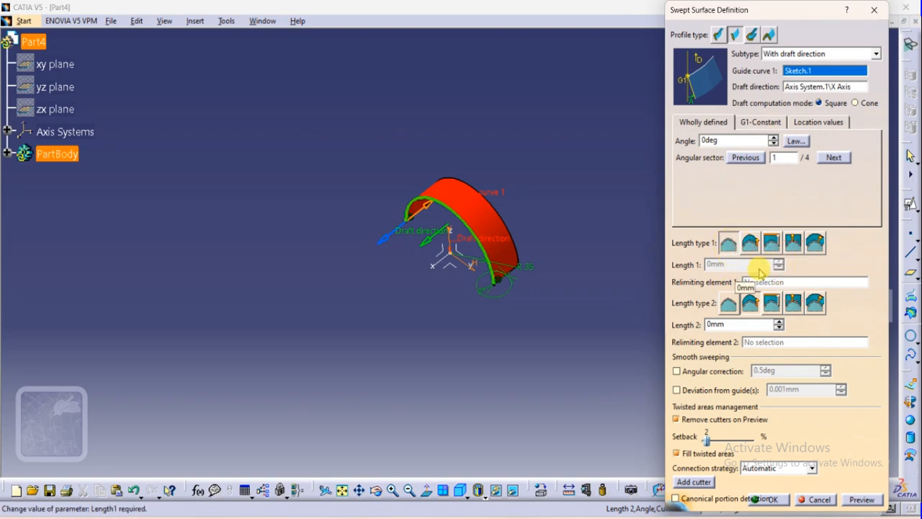
{"action": "middle_click_drag", "start_coordinate": [591, 276], "coordinate": [577, 326]}
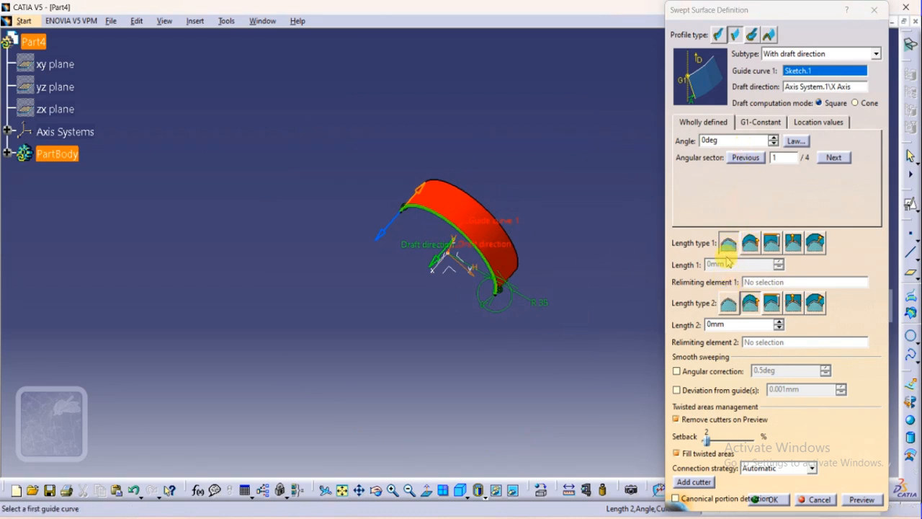
Switch length type 1 to Standard and set length 1 of the sweep to 36 mm.
{"action": "left_click", "coordinate": [750, 244]}
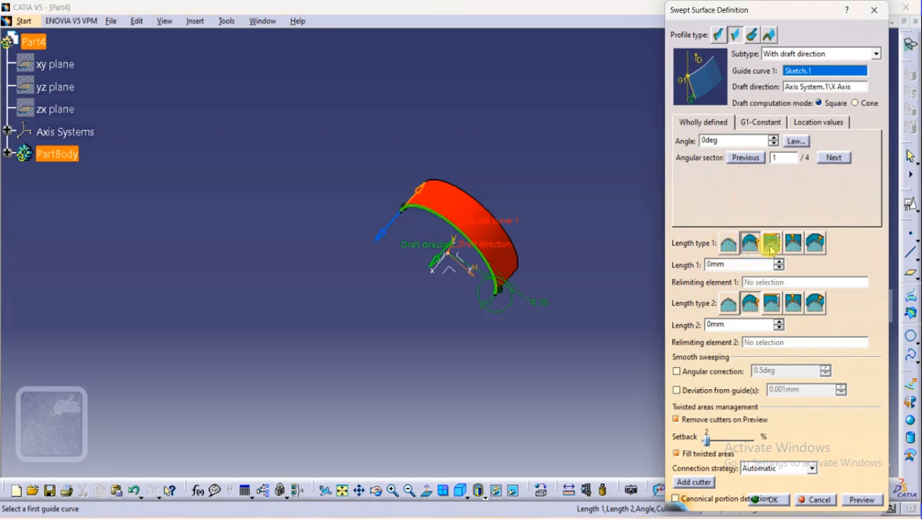
{"action": "left_click", "coordinate": [772, 249]}
{"action": "left_click", "coordinate": [748, 246]}
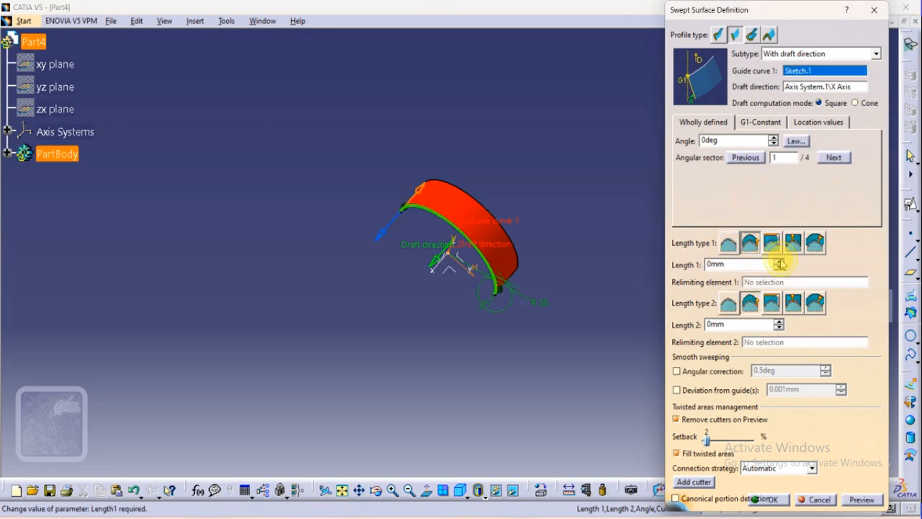
{"action": "left_click", "coordinate": [780, 262]}
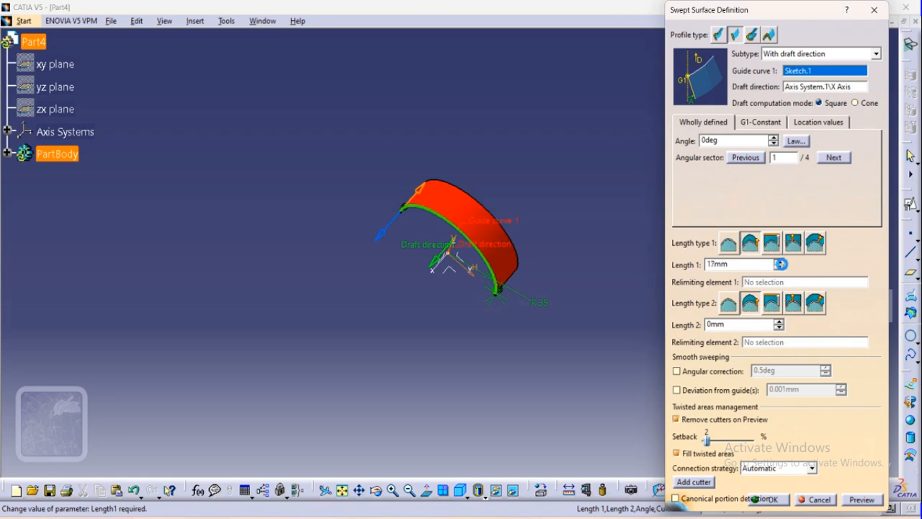
{"action": "left_click_drag", "start_coordinate": [780, 264], "coordinate": [781, 266]}
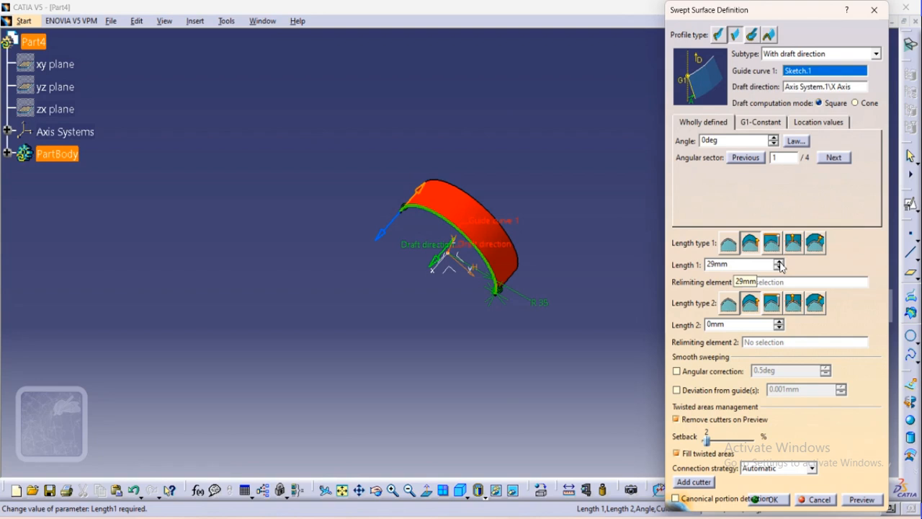
{"action": "left_click", "coordinate": [780, 262]}
{"action": "left_click", "coordinate": [780, 262]}
{"action": "middle_click_drag", "start_coordinate": [530, 347], "coordinate": [513, 234]}
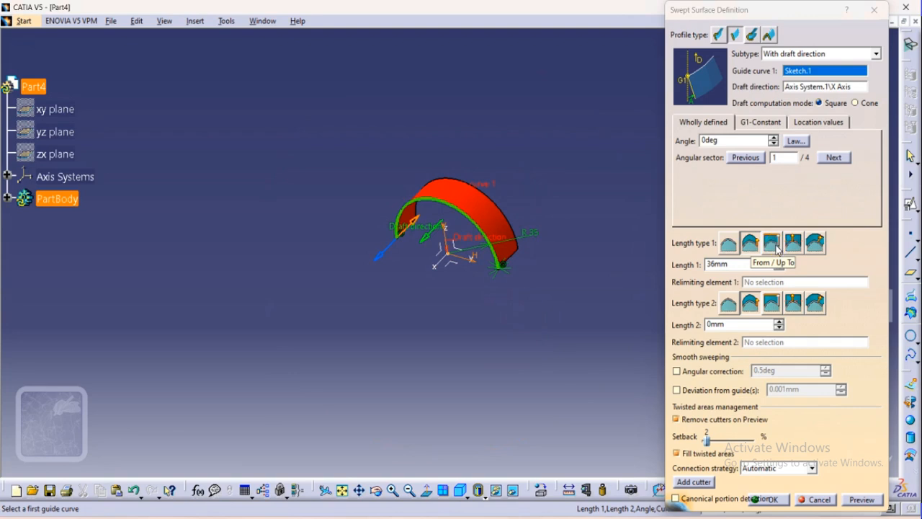
Try the From / Up To, Standard and From extremum length types for the sweep's length 1.
{"action": "left_click", "coordinate": [773, 245]}
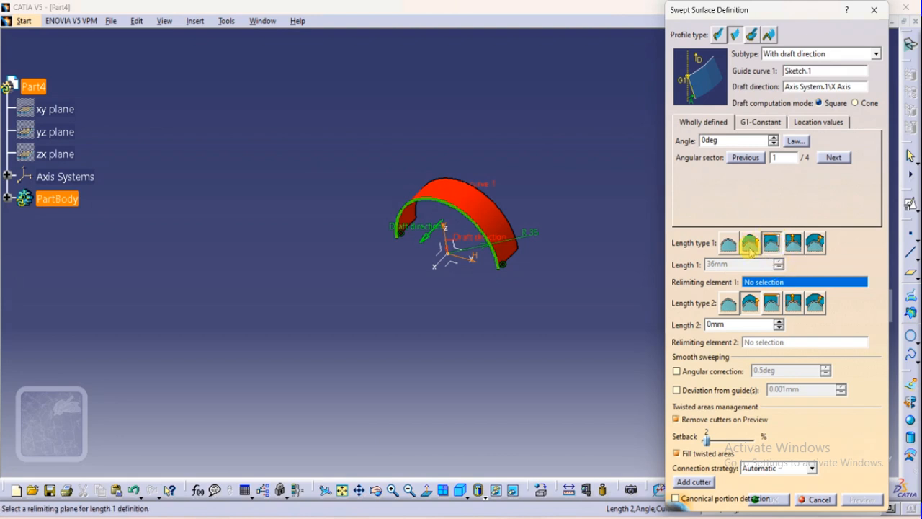
{"action": "left_click", "coordinate": [751, 243]}
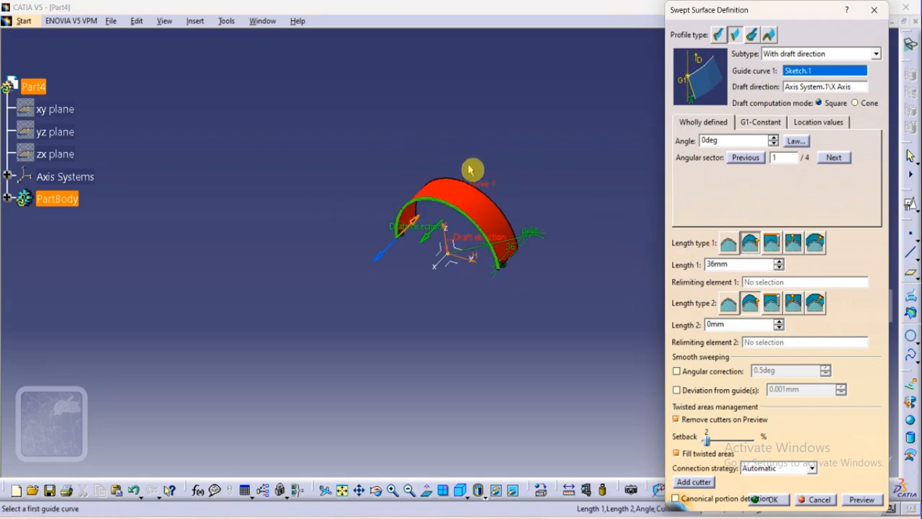
{"action": "left_click", "coordinate": [795, 245]}
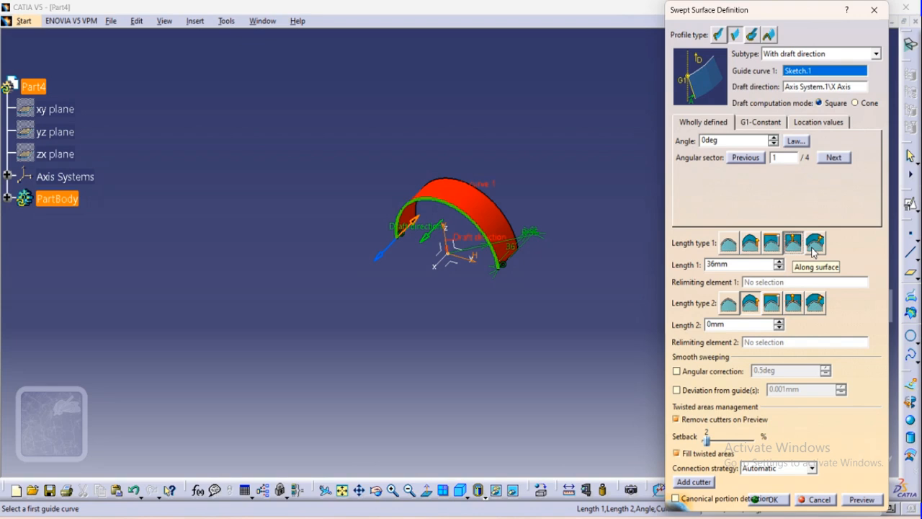
{"action": "left_click", "coordinate": [814, 245]}
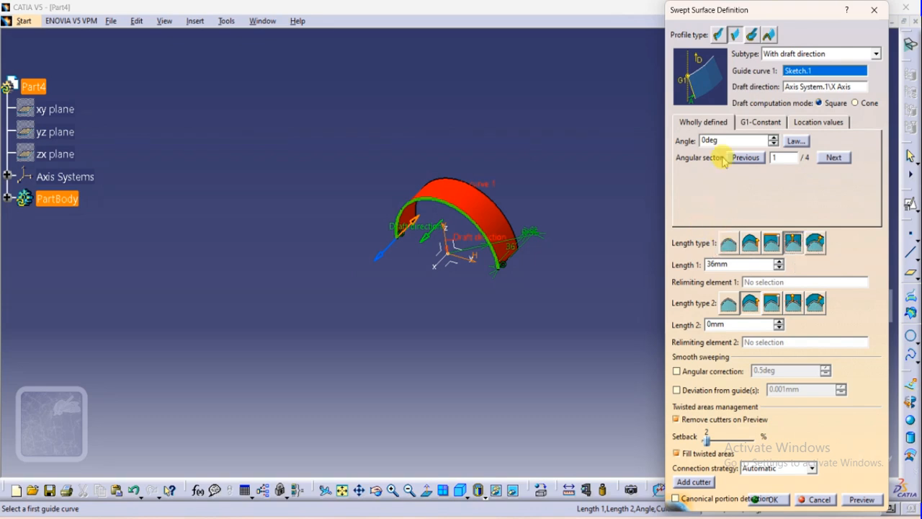
Set the draft angle to 37 degrees and length 1 to 53 mm with the Standard length type, and preview the sweep.
{"action": "left_click", "coordinate": [773, 139]}
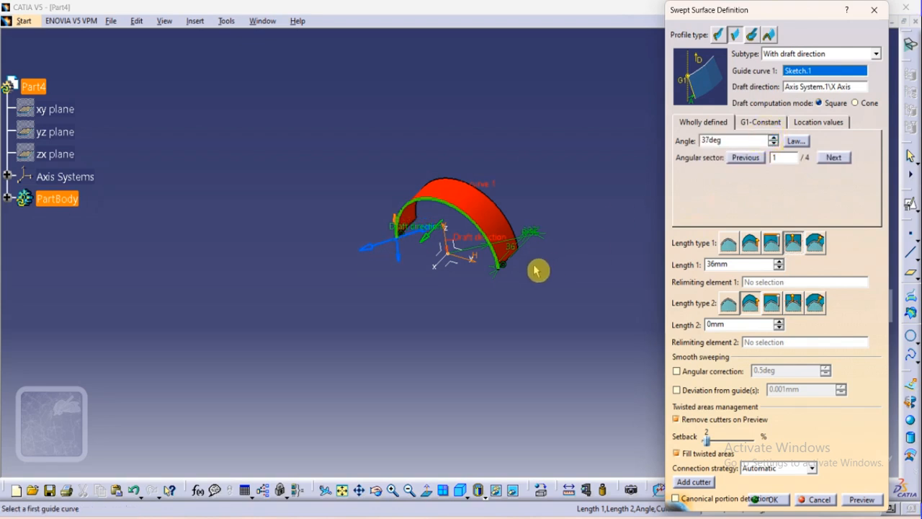
{"action": "middle_click_drag", "start_coordinate": [537, 267], "coordinate": [529, 386]}
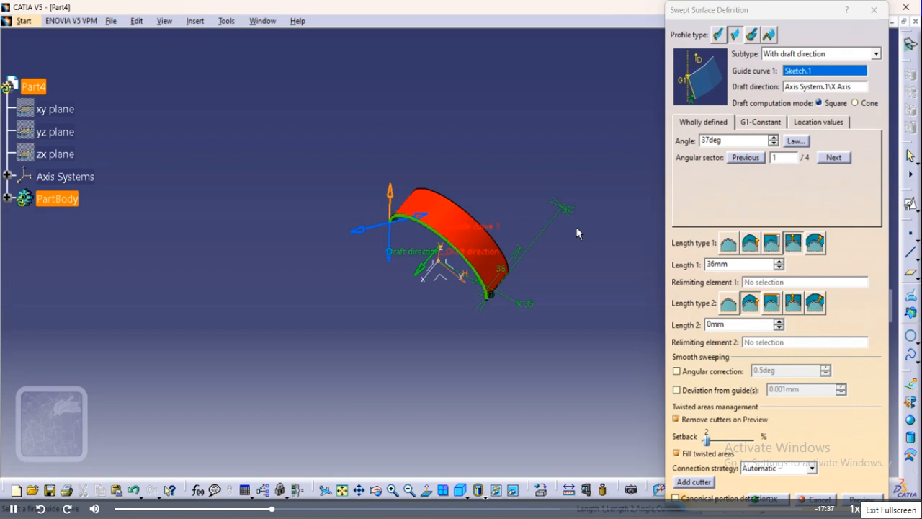
{"action": "left_click", "coordinate": [750, 243]}
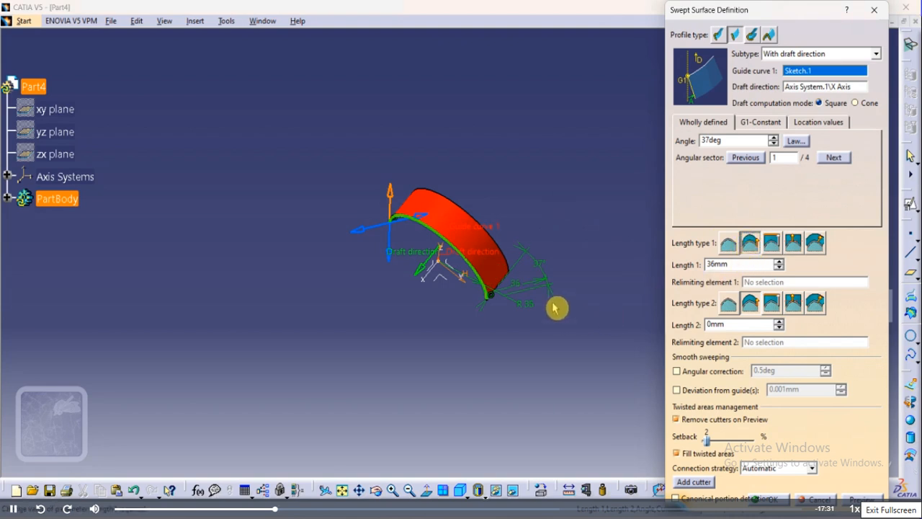
{"action": "left_click", "coordinate": [779, 261]}
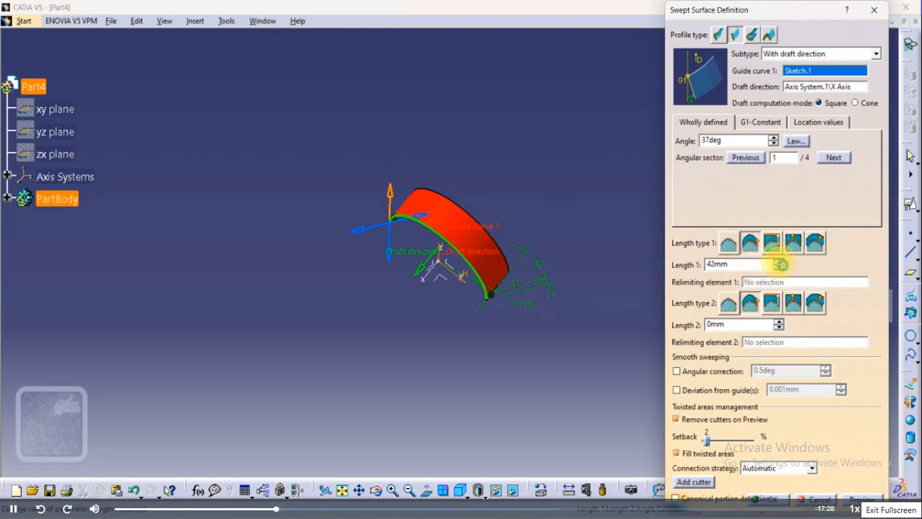
{"action": "left_click", "coordinate": [542, 267]}
{"action": "left_click", "coordinate": [863, 499]}
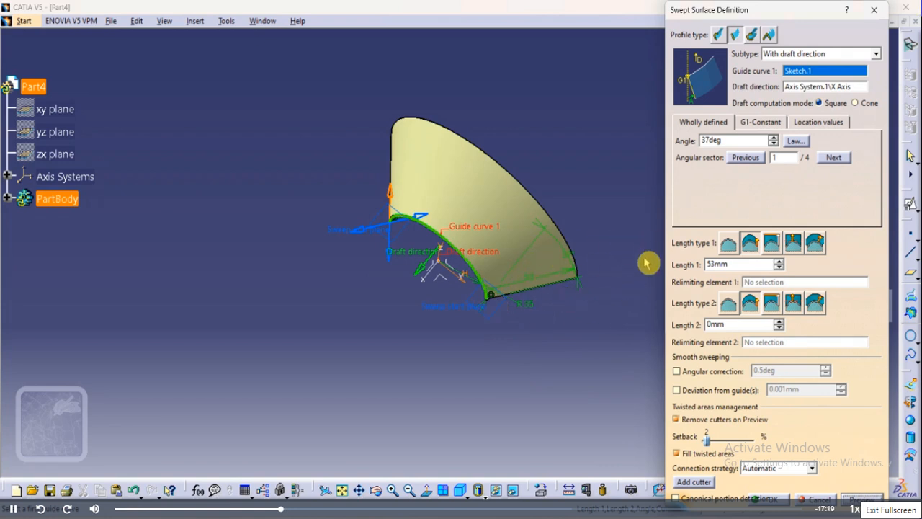
Set length 1 to 55 mm and refresh the sweep preview.
{"action": "left_click", "coordinate": [779, 262]}
{"action": "left_click", "coordinate": [780, 262]}
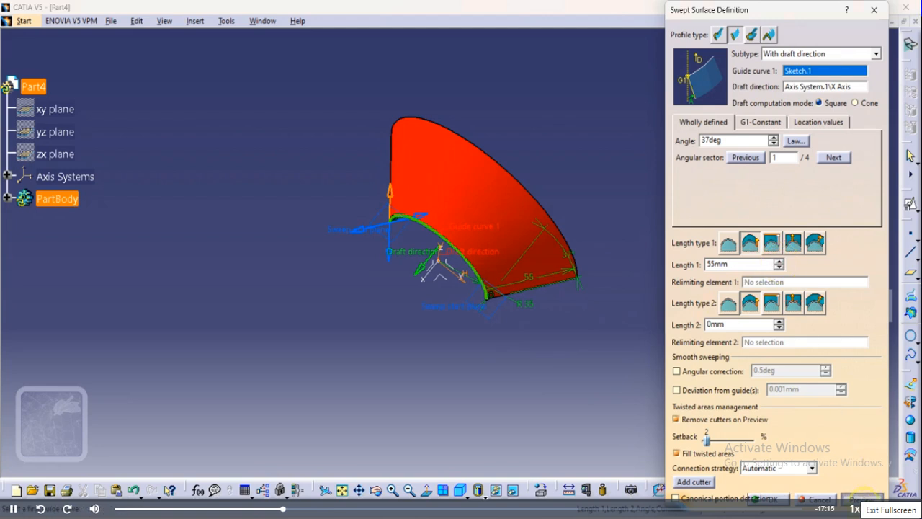
{"action": "left_click", "coordinate": [862, 499]}
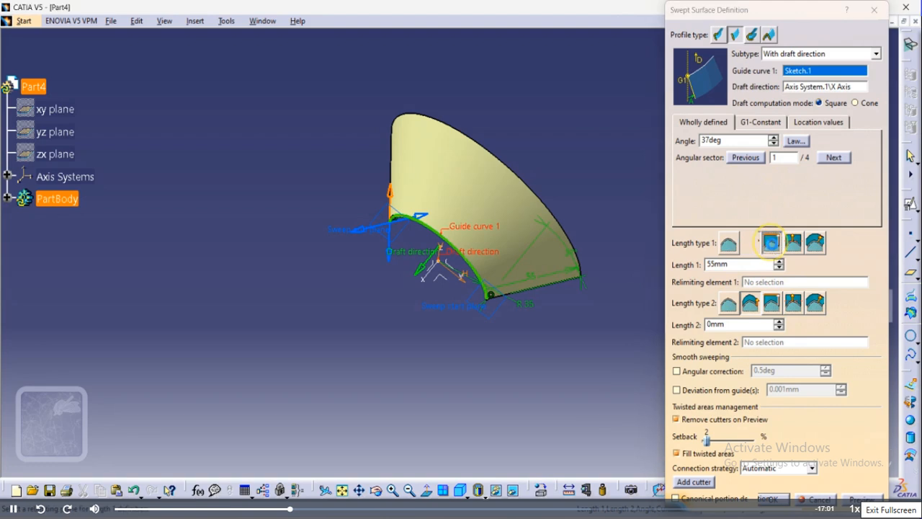
Try previewing the sweep with length type 1 set to From / Up To and the xy plane as relimiting element 1.
{"action": "left_click", "coordinate": [772, 244]}
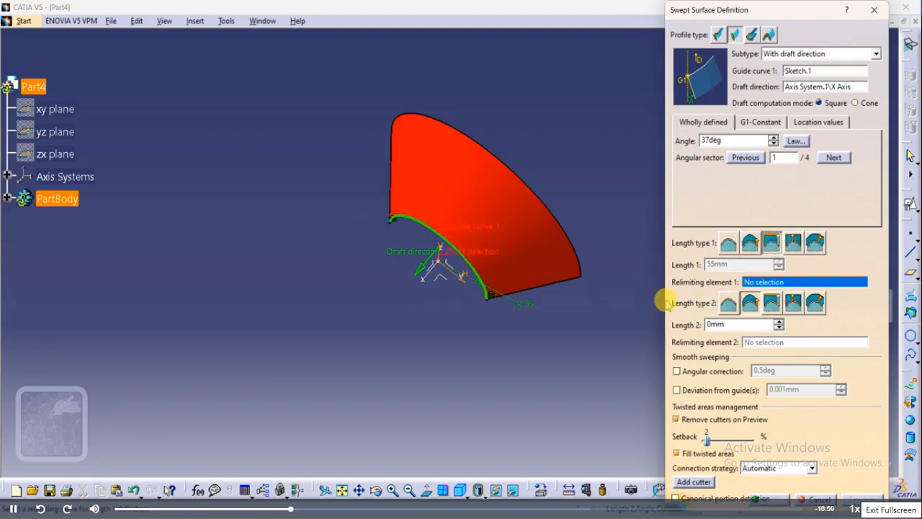
{"action": "middle_click_drag", "start_coordinate": [439, 277], "coordinate": [462, 210]}
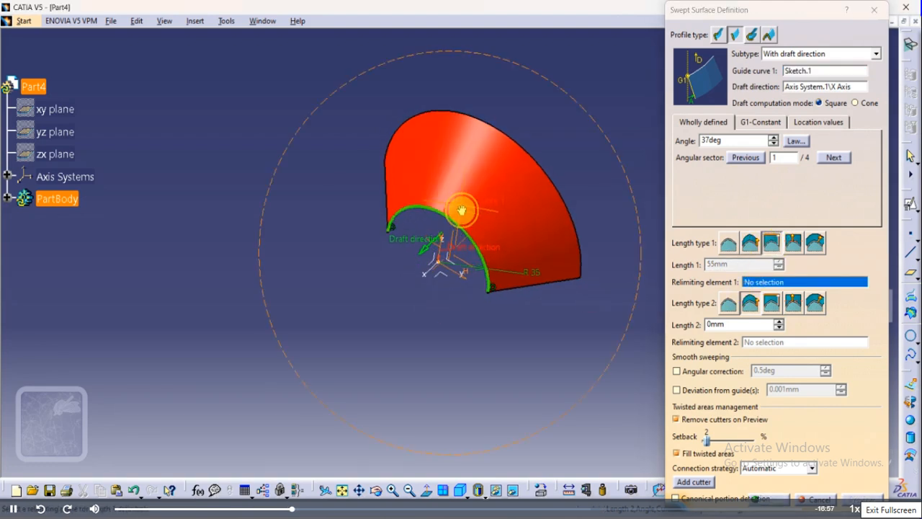
{"action": "left_click", "coordinate": [56, 111]}
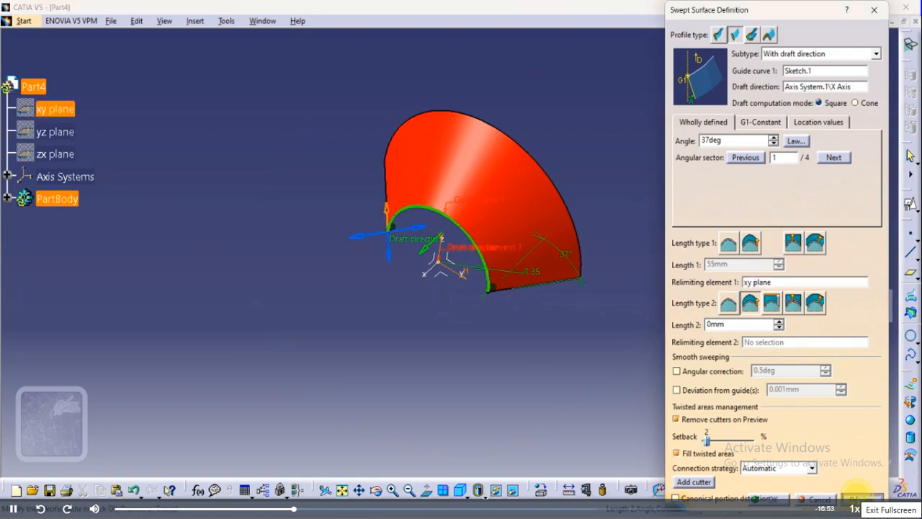
{"action": "left_click", "coordinate": [860, 498]}
{"action": "left_click", "coordinate": [532, 305]}
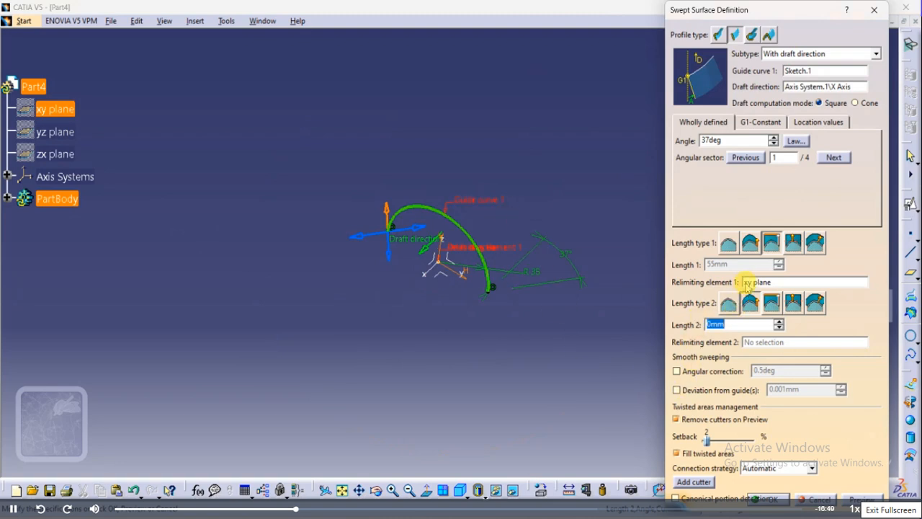
{"action": "left_click", "coordinate": [747, 283]}
{"action": "right_click", "coordinate": [750, 284]}
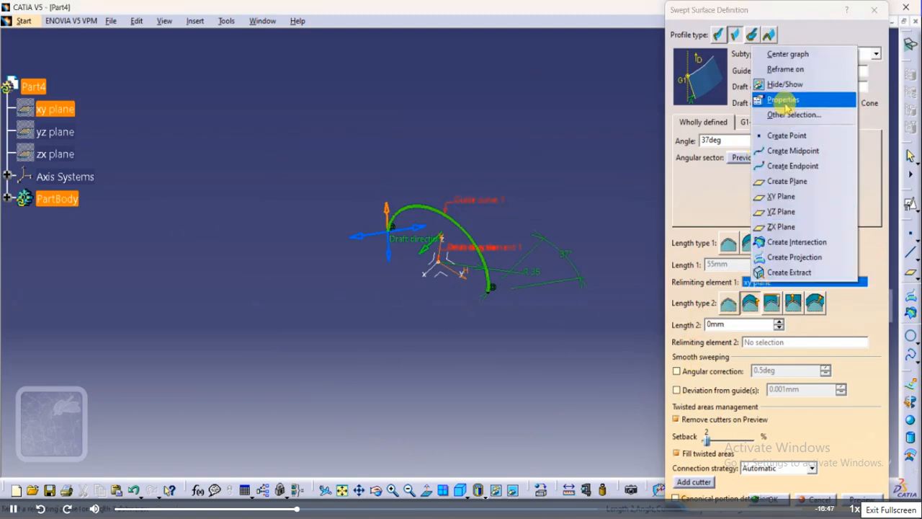
{"action": "left_click", "coordinate": [583, 350]}
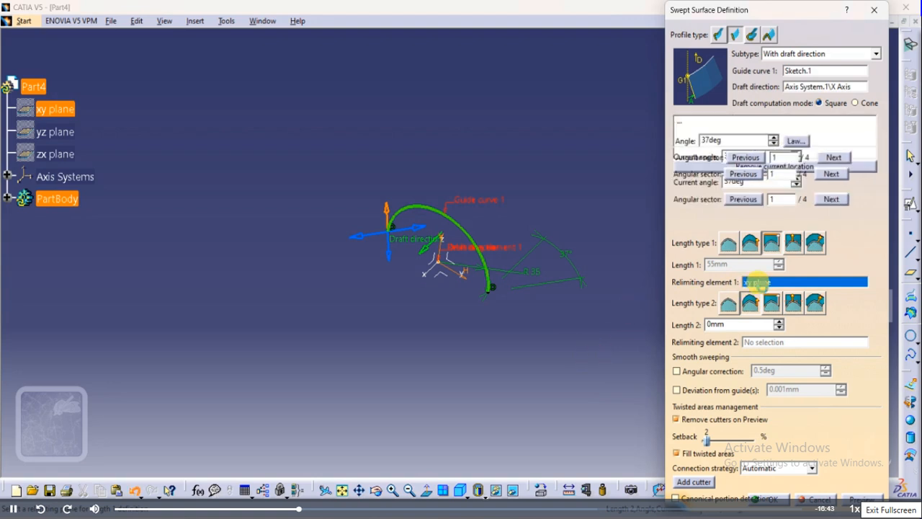
Try to create a plane of type Offset from plane with a 50 mm offset as relimiting element 1.
{"action": "right_click", "coordinate": [761, 285]}
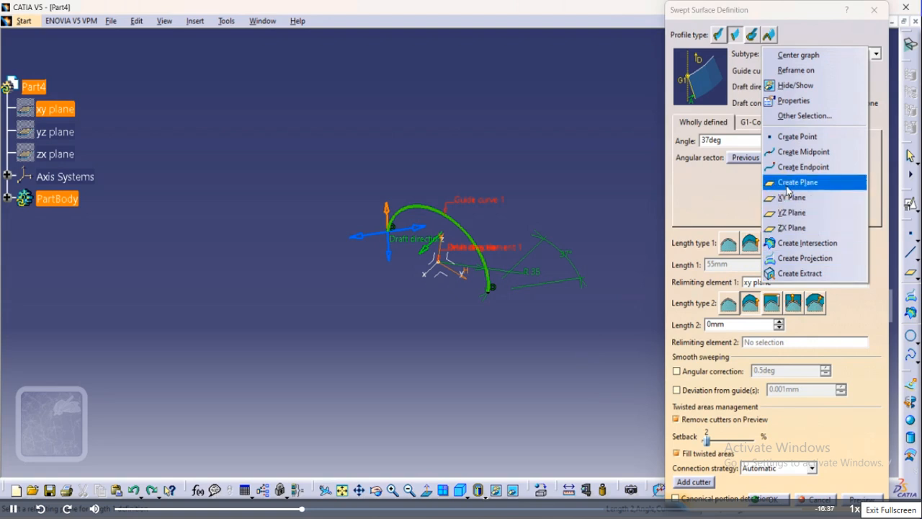
{"action": "left_click", "coordinate": [789, 185]}
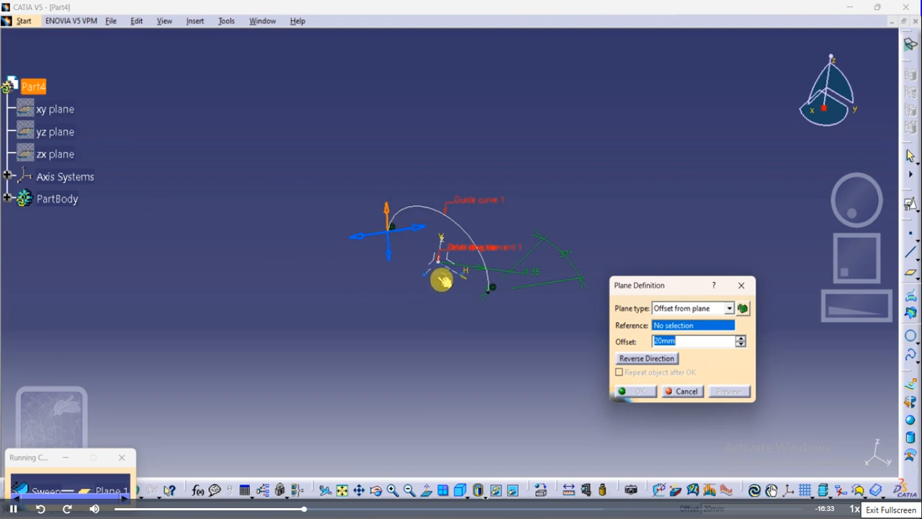
{"action": "left_click", "coordinate": [444, 282]}
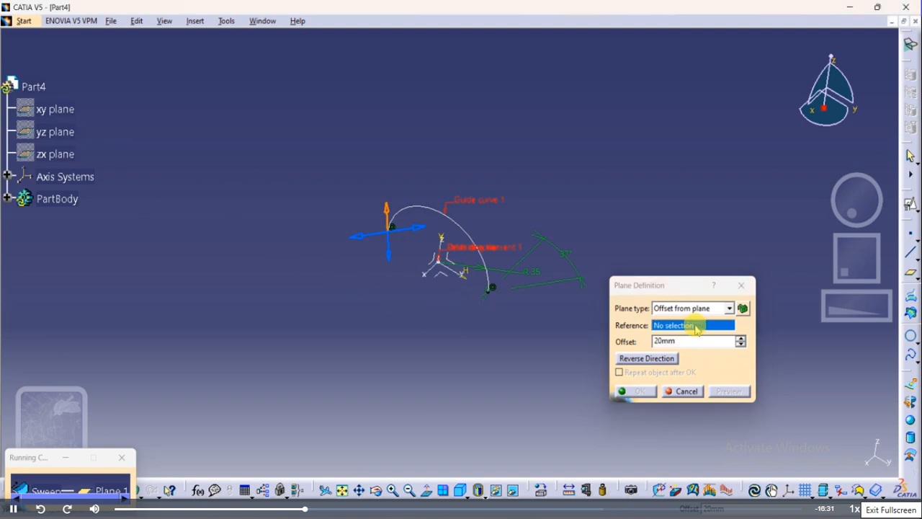
{"action": "left_click", "coordinate": [693, 351]}
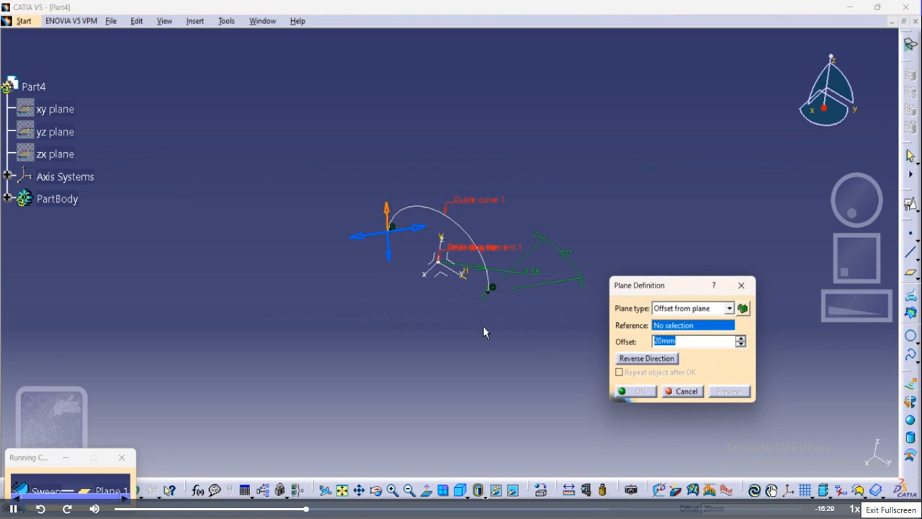
{"action": "type", "text": "50"}
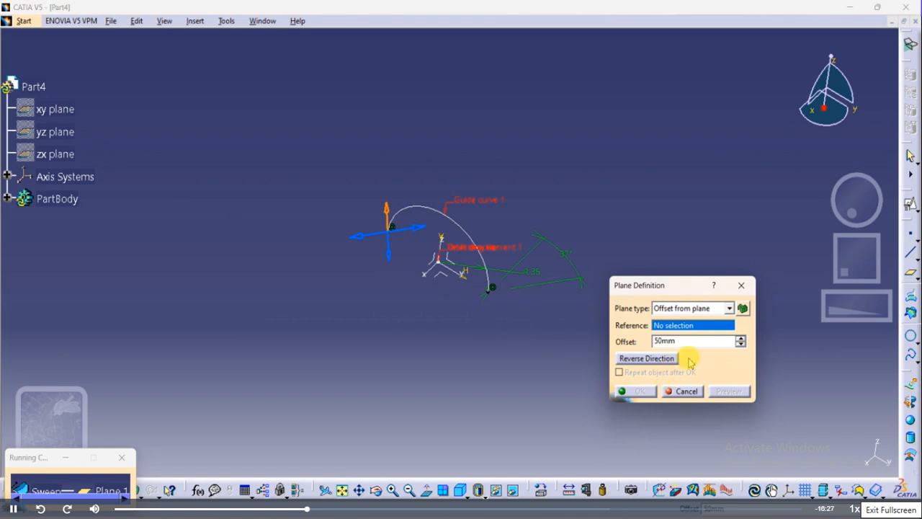
{"action": "left_click", "coordinate": [658, 359]}
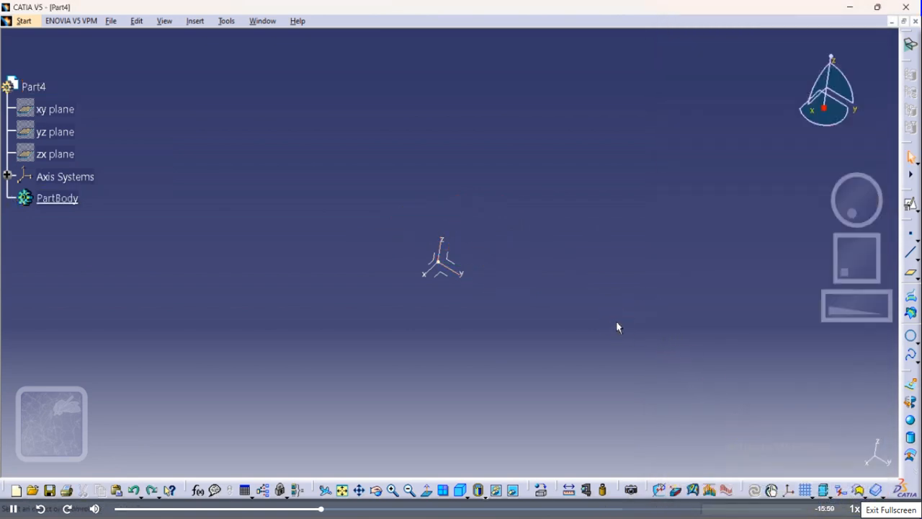
Start a positioned sketch on the YZ plane of the axis system.
{"action": "left_click", "coordinate": [619, 246]}
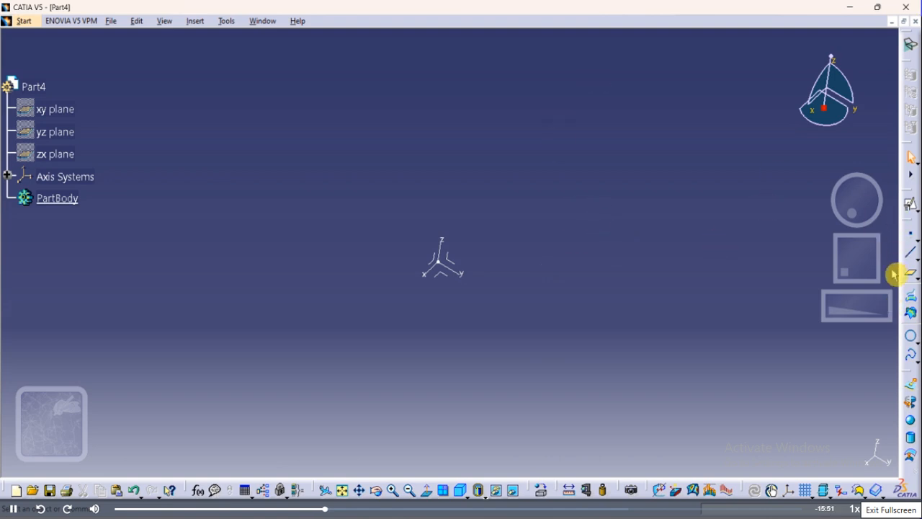
{"action": "left_click", "coordinate": [911, 205]}
{"action": "left_click", "coordinate": [454, 262]}
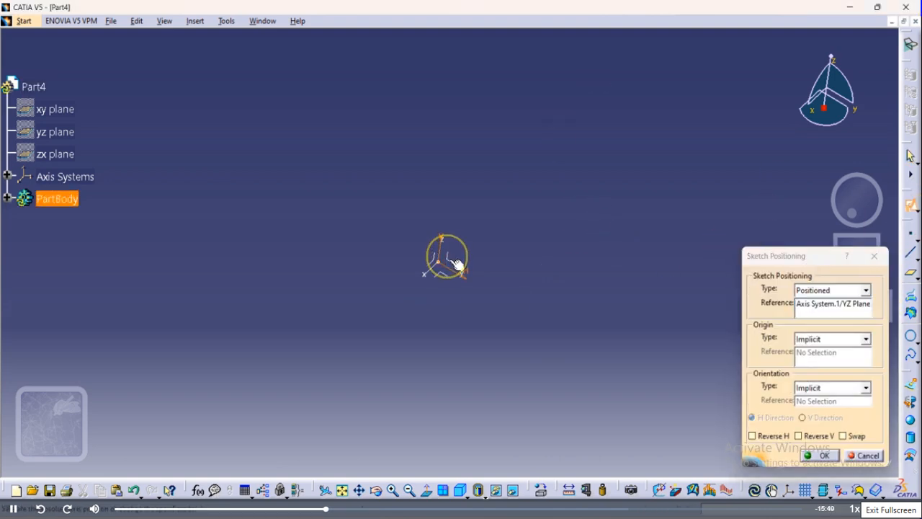
{"action": "left_click", "coordinate": [820, 456]}
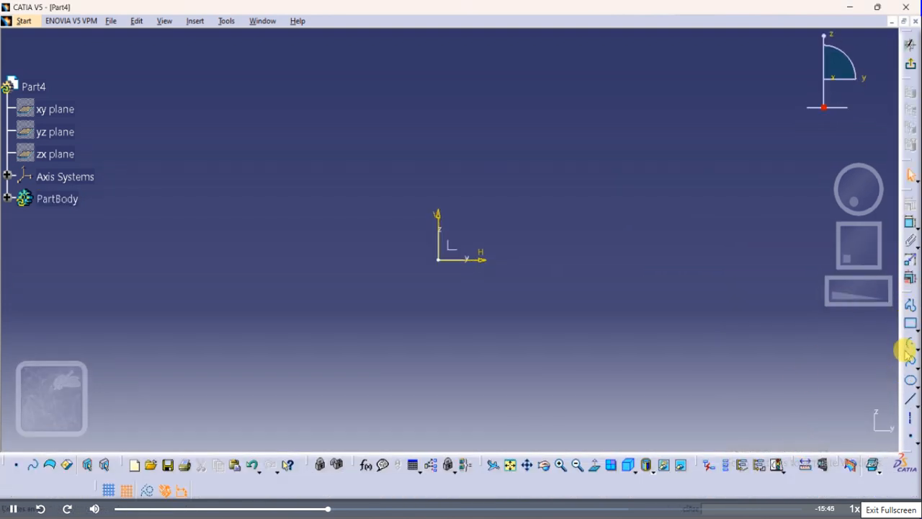
{"action": "left_click", "coordinate": [909, 343]}
{"action": "left_click", "coordinate": [381, 263]}
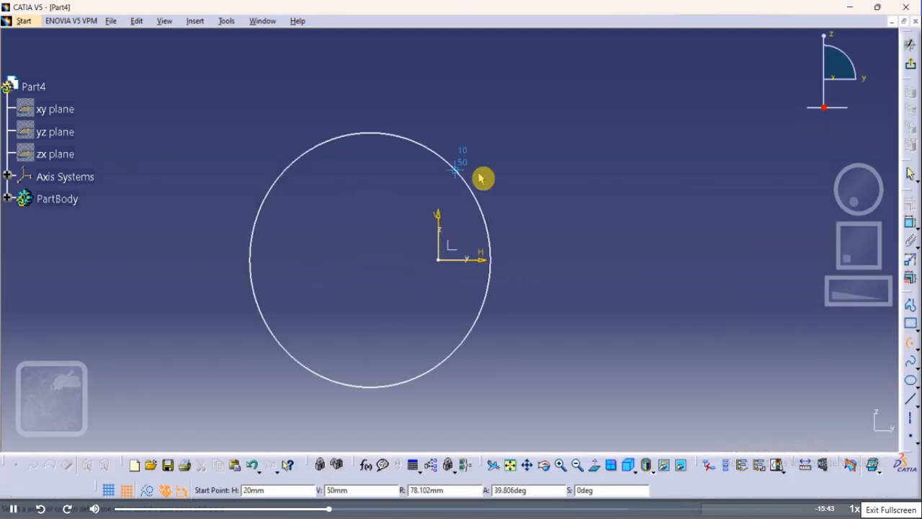
{"action": "left_click", "coordinate": [504, 261]}
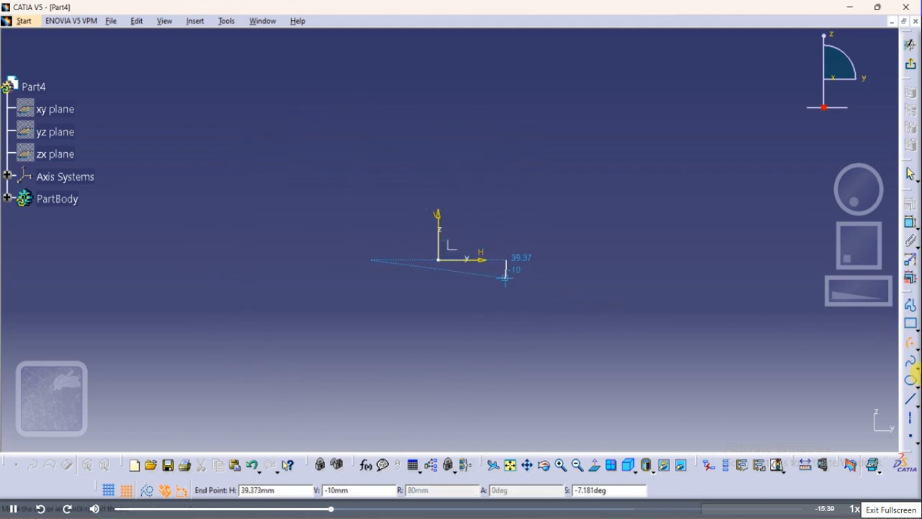
{"action": "key", "text": "Escape"}
Sketch a semicircular arc of about 60 mm radius centred on the origin, above the horizontal axis.
{"action": "left_click", "coordinate": [913, 349]}
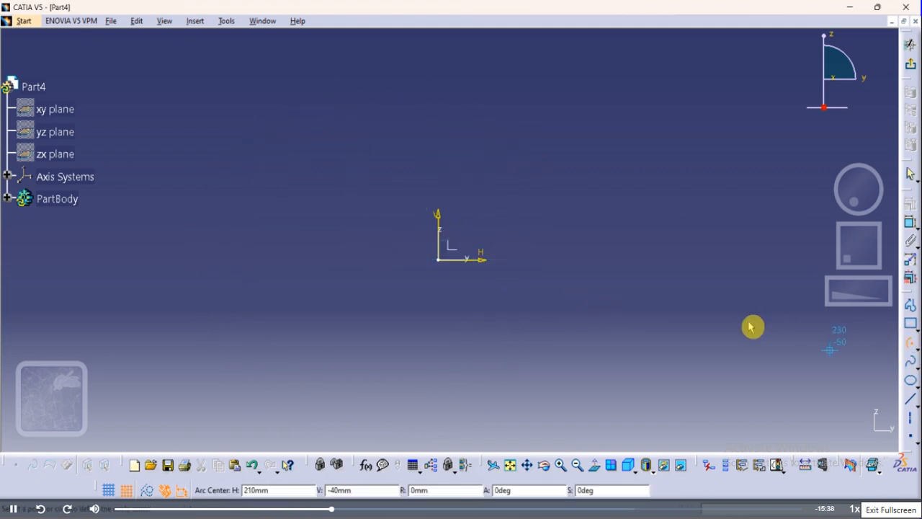
{"action": "left_click", "coordinate": [438, 259]}
{"action": "left_click", "coordinate": [548, 260]}
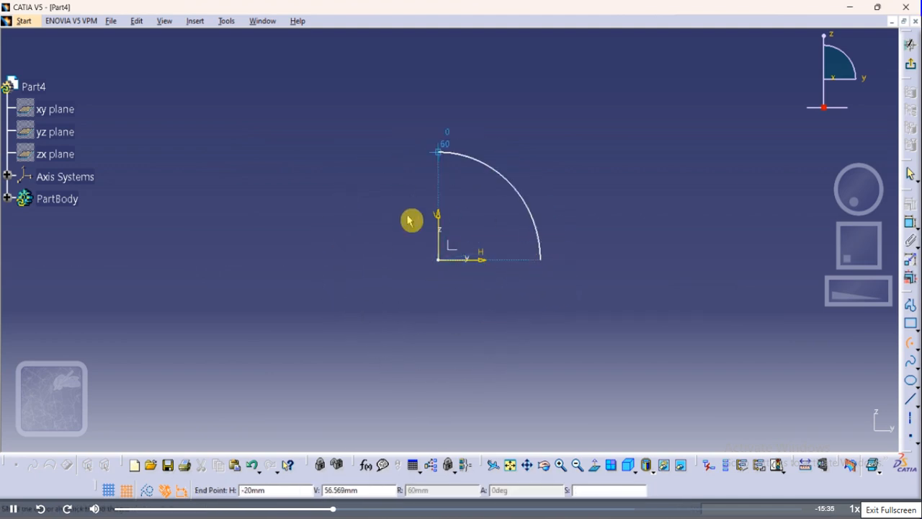
{"action": "left_click", "coordinate": [347, 260]}
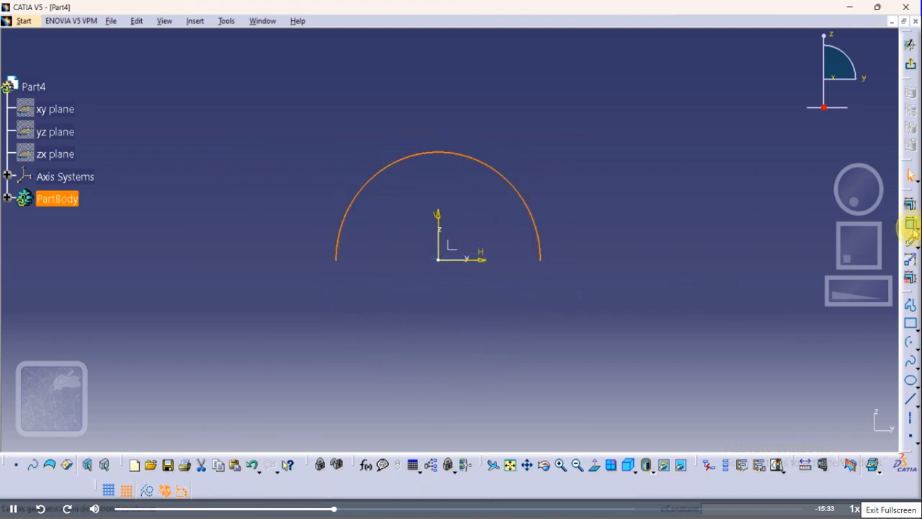
Constrain the arc's radius to 35 mm and exit the sketch.
{"action": "left_click", "coordinate": [909, 226]}
{"action": "left_click", "coordinate": [570, 195]}
{"action": "double_click", "coordinate": [575, 204]}
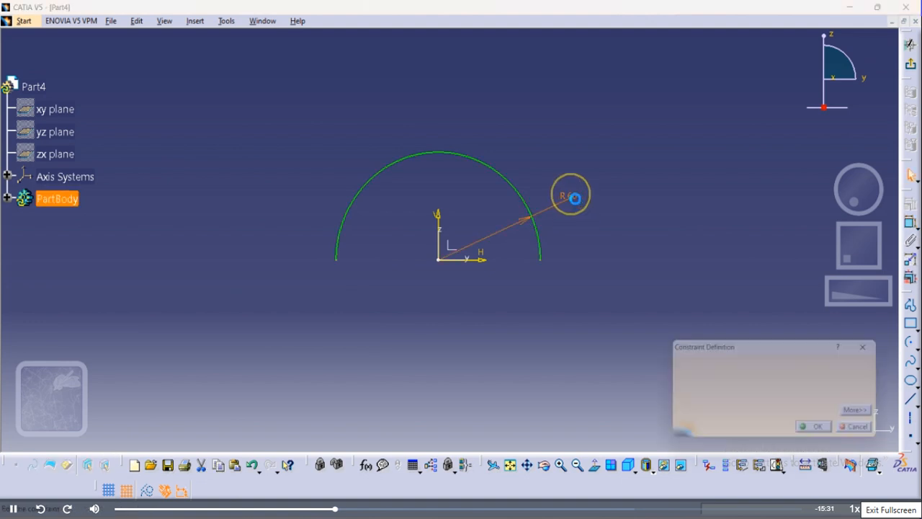
{"action": "type", "text": "35"}
{"action": "key", "text": "Return"}
{"action": "left_click", "coordinate": [632, 250]}
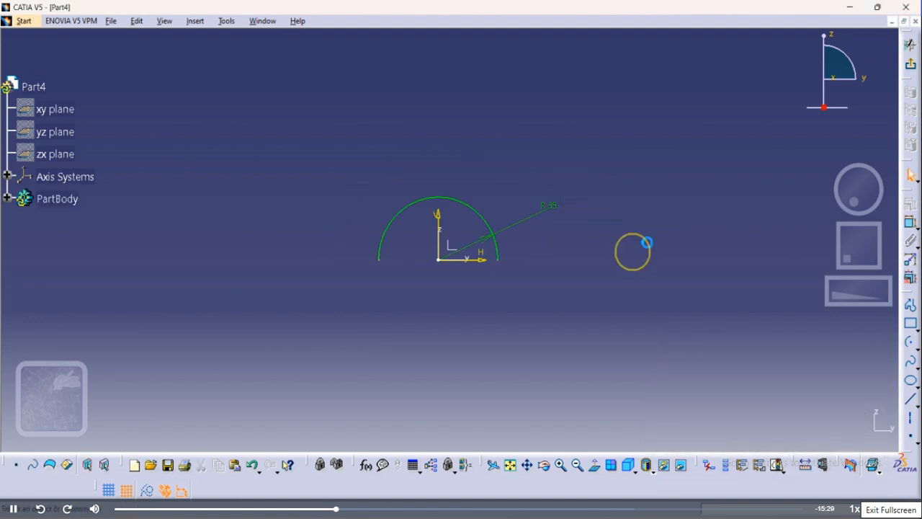
{"action": "left_click", "coordinate": [910, 77]}
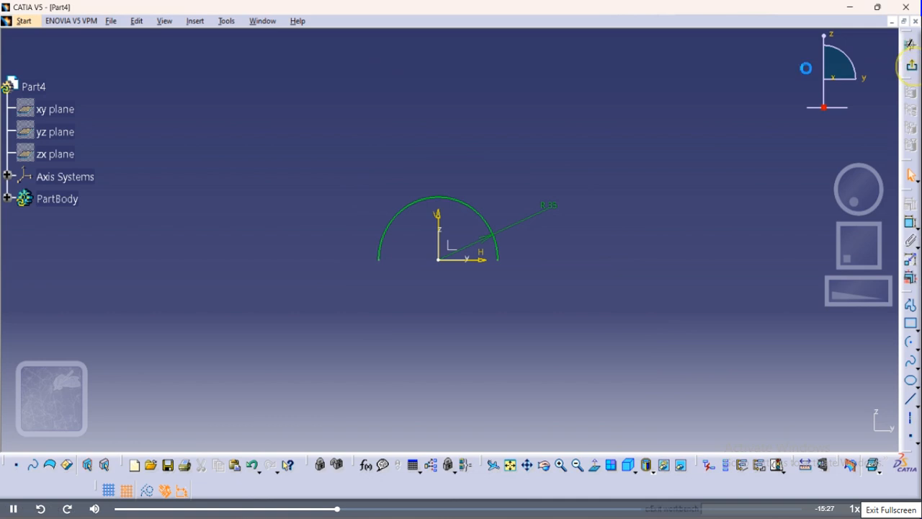
Preview a linear swept surface of subtype With draft direction, using the arc as guide curve 1 and the X axis as draft direction.
{"action": "left_click", "coordinate": [197, 21]}
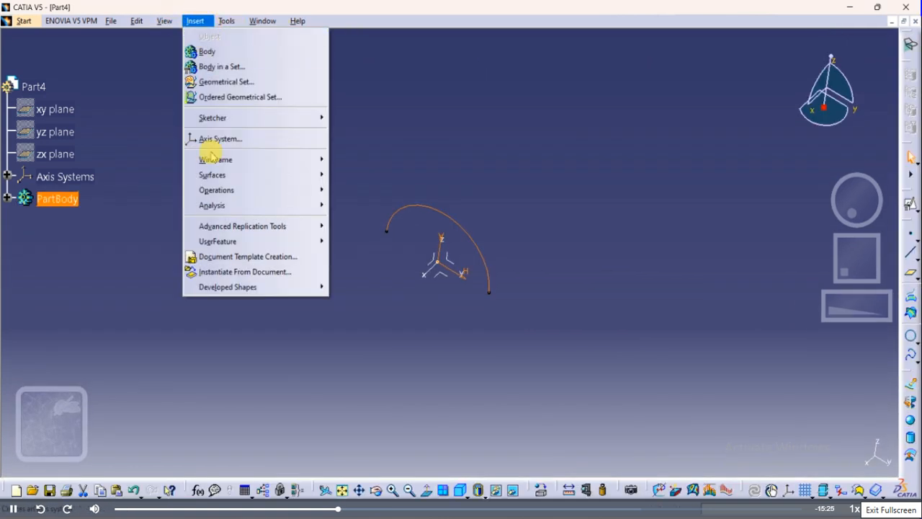
{"action": "mouse_move", "coordinate": [216, 175]}
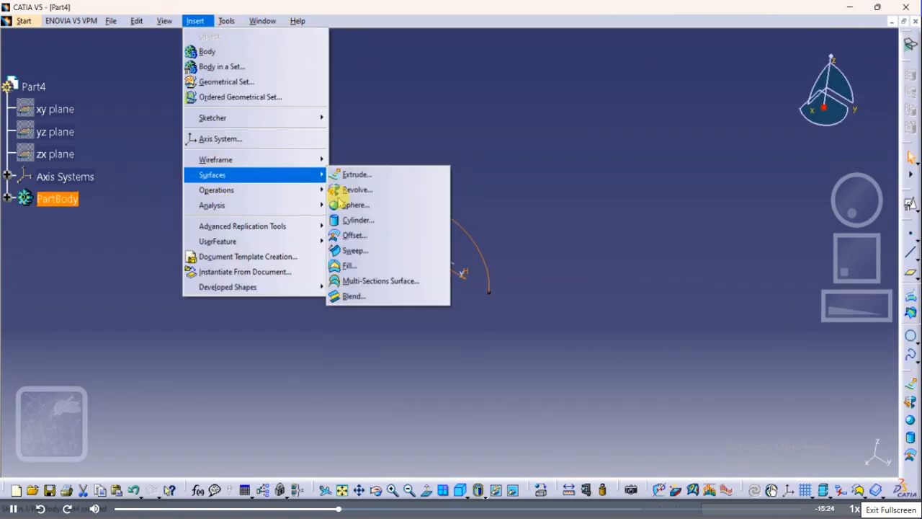
{"action": "left_click", "coordinate": [355, 251]}
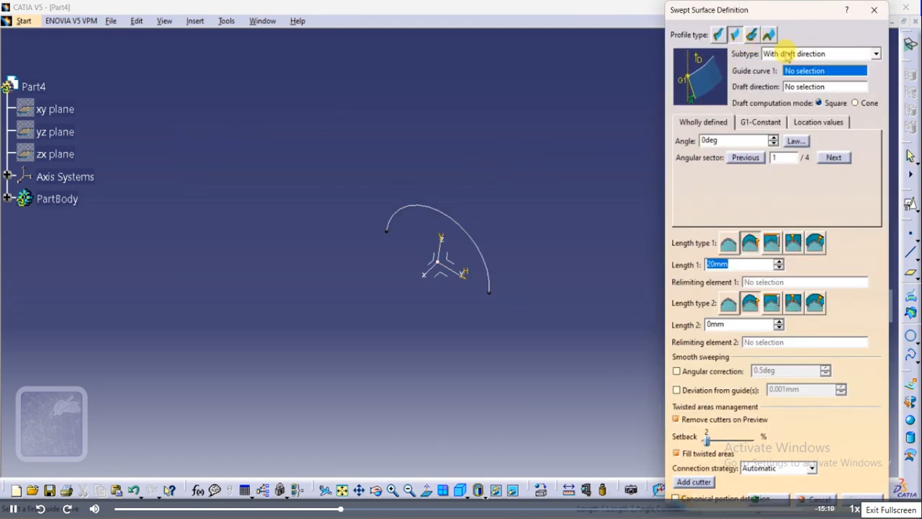
{"action": "left_click", "coordinate": [480, 250]}
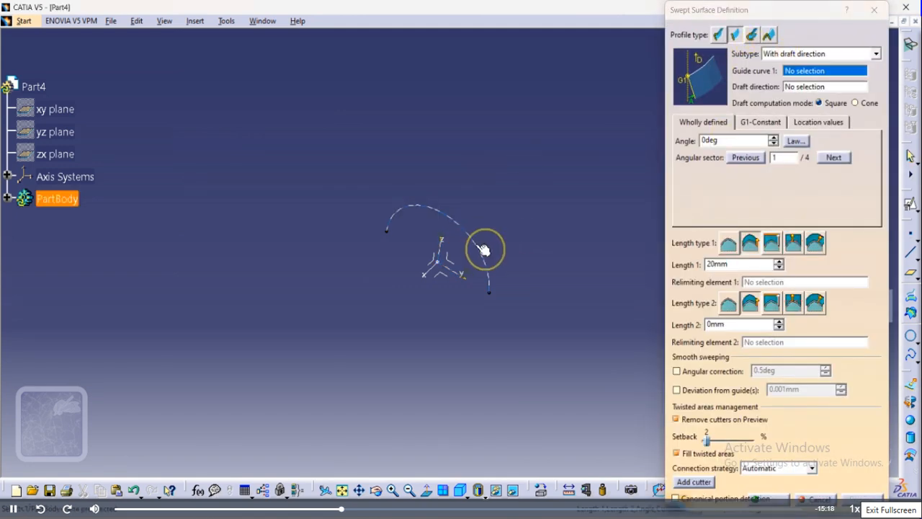
{"action": "left_click", "coordinate": [430, 273]}
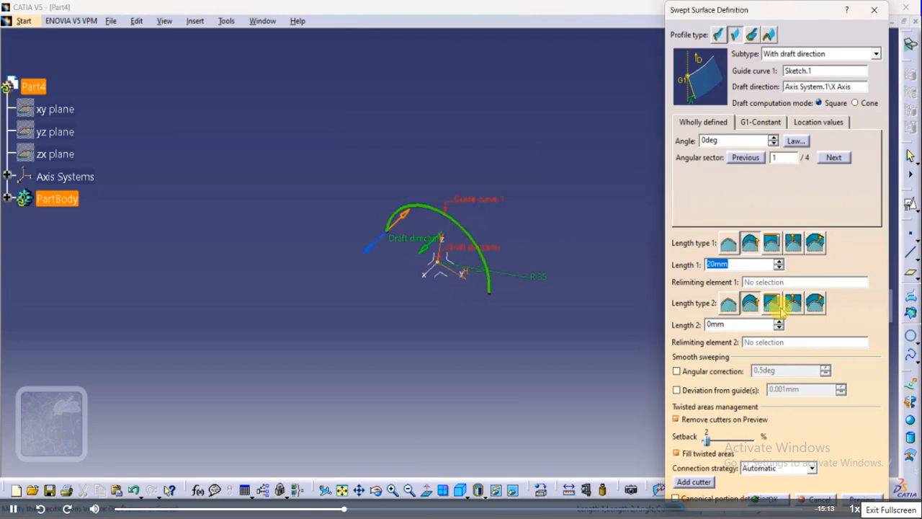
{"action": "left_click", "coordinate": [858, 498]}
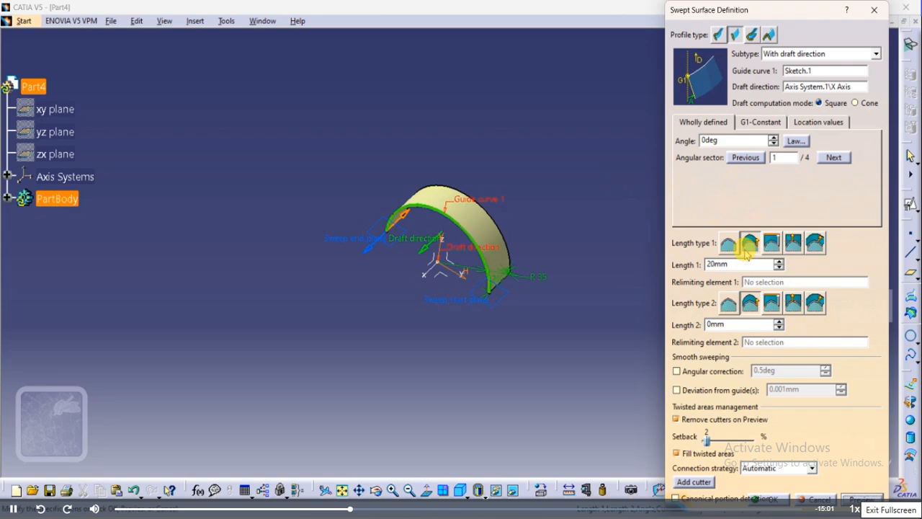
Set length 1 to 21 mm and the draft angle to 20 degrees, and preview the sweep.
{"action": "left_click", "coordinate": [779, 261]}
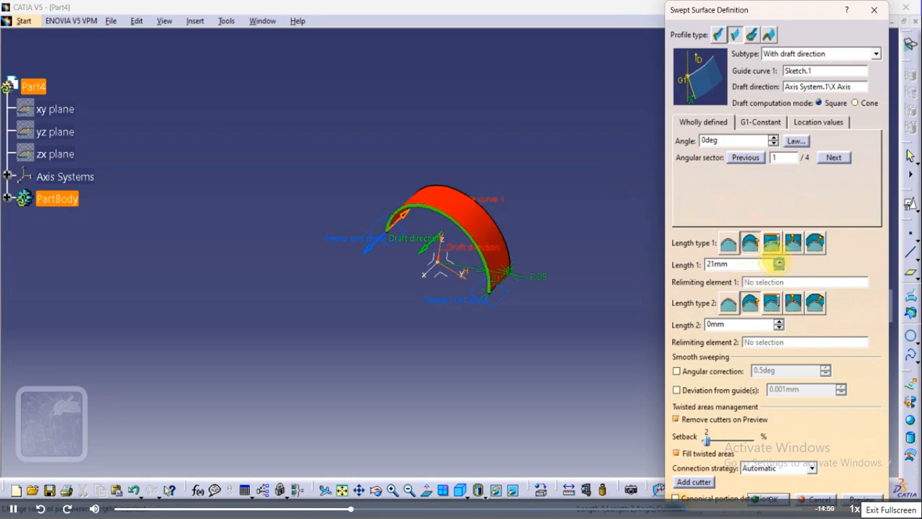
{"action": "double_click", "coordinate": [735, 140]}
{"action": "type", "text": "20"}
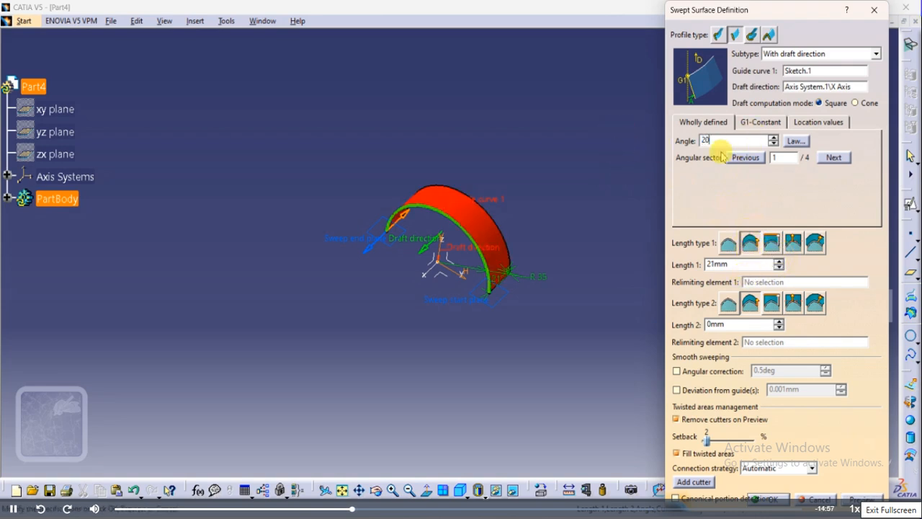
{"action": "left_click", "coordinate": [858, 497]}
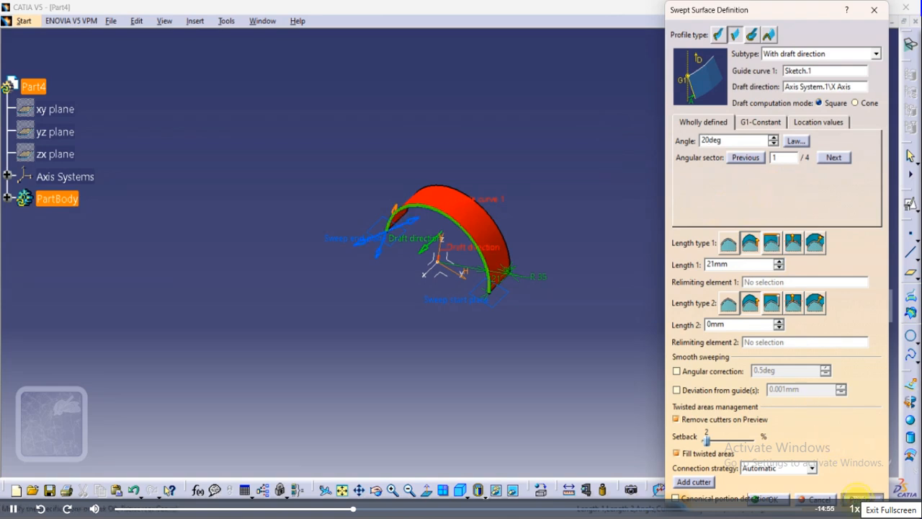
Cycle through the sweep's angular sector solutions and choose sector 4.
{"action": "left_click", "coordinate": [834, 158]}
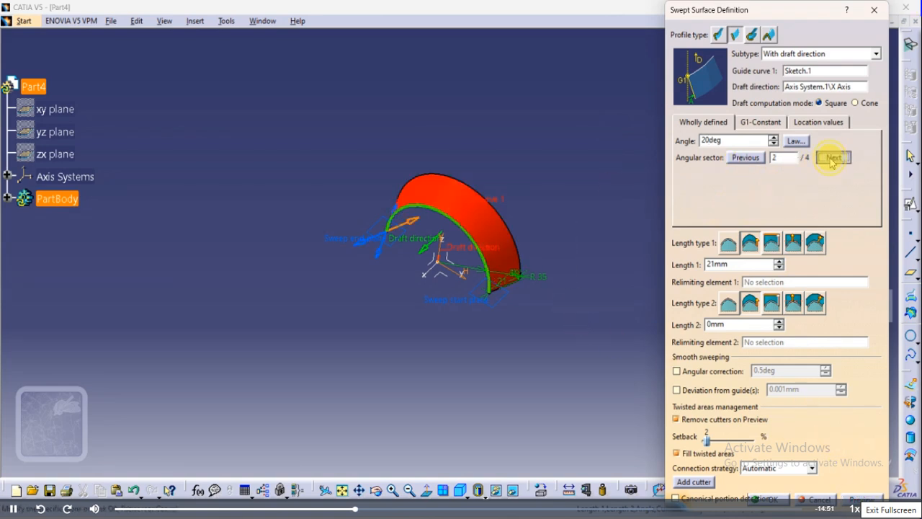
{"action": "left_click", "coordinate": [834, 158]}
{"action": "left_click", "coordinate": [834, 158]}
{"action": "middle_click_drag", "start_coordinate": [434, 291], "coordinate": [443, 257]}
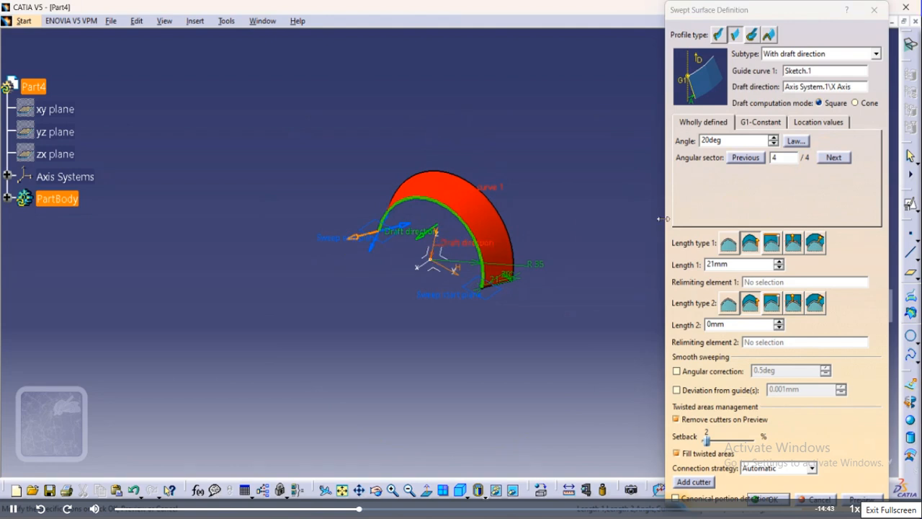
Set length 1 to 55 mm, preview the sweep and create the swept surface.
{"action": "left_click", "coordinate": [779, 262]}
{"action": "left_click", "coordinate": [779, 264]}
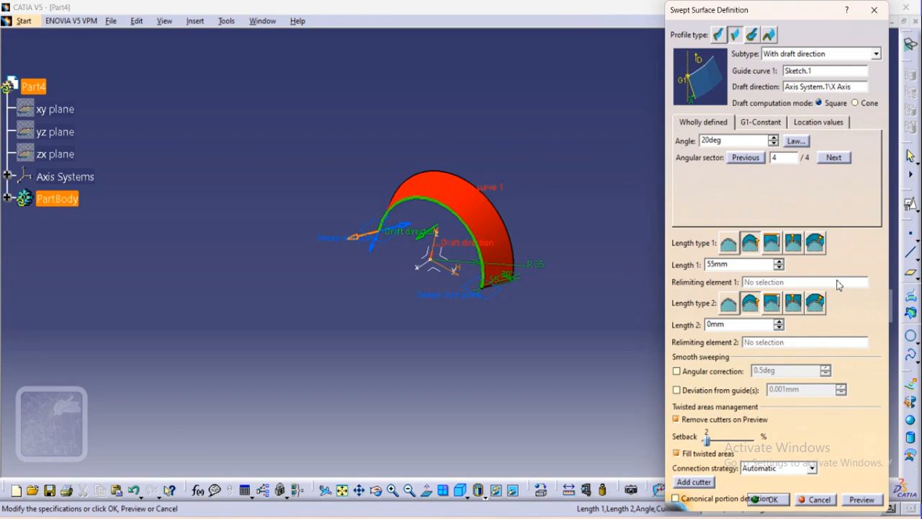
{"action": "left_click", "coordinate": [862, 499]}
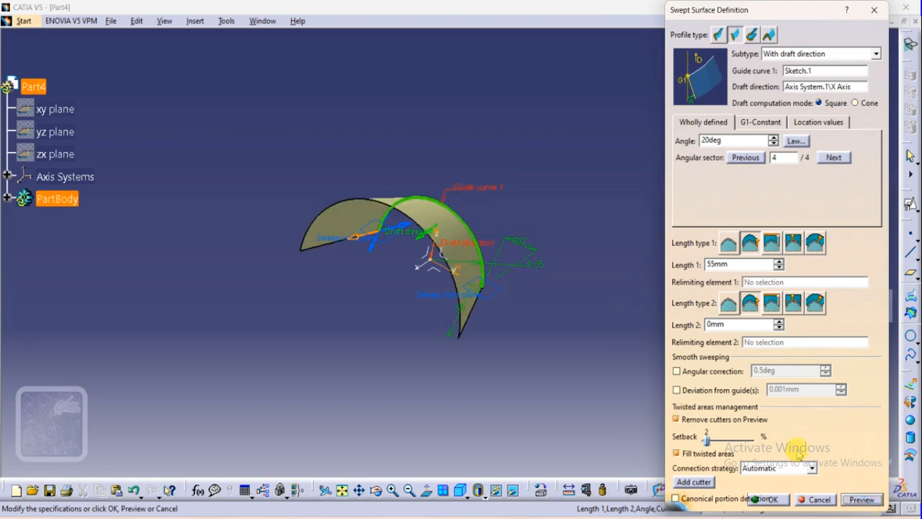
{"action": "left_click", "coordinate": [771, 499]}
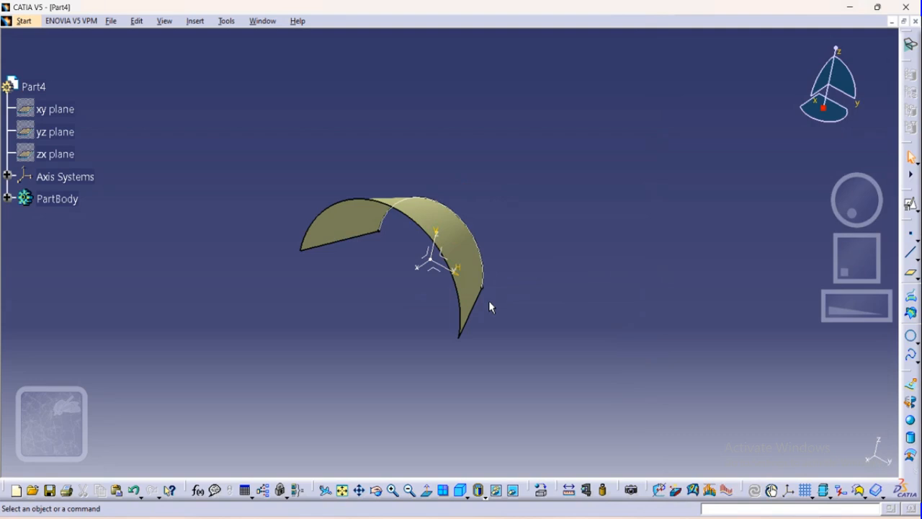
Reopen the swept surface's definition, set length 2 to 12 mm and preview the surface extended on both sides of the arc.
{"action": "double_click", "coordinate": [469, 256]}
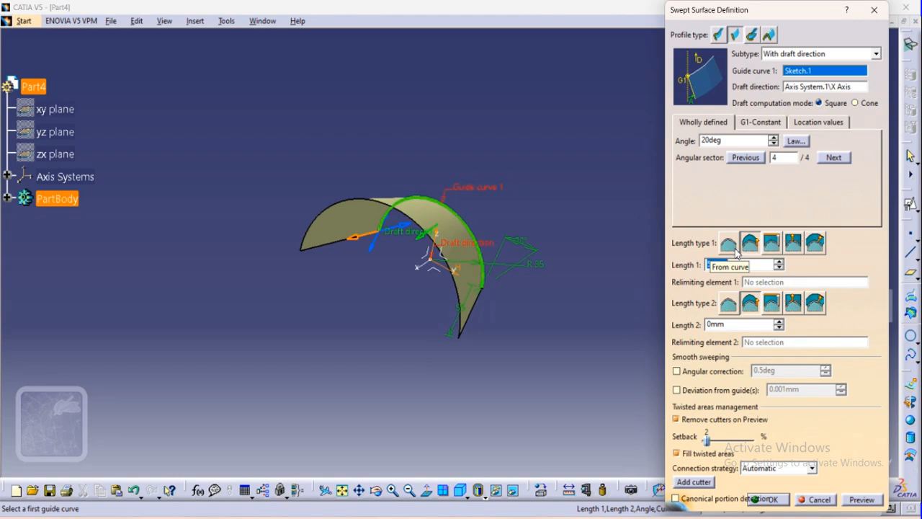
{"action": "left_click_drag", "start_coordinate": [738, 324], "coordinate": [655, 324]}
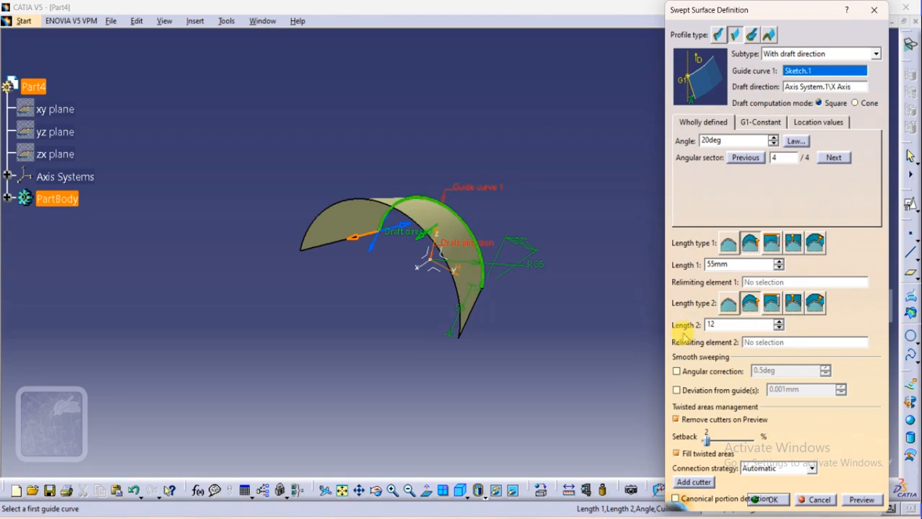
{"action": "left_click", "coordinate": [858, 499]}
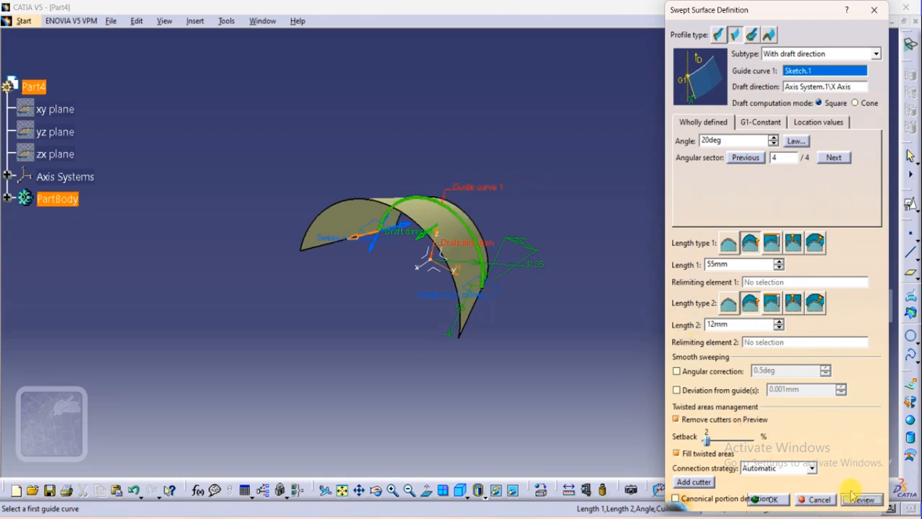
{"action": "middle_click_drag", "start_coordinate": [569, 315], "coordinate": [446, 396]}
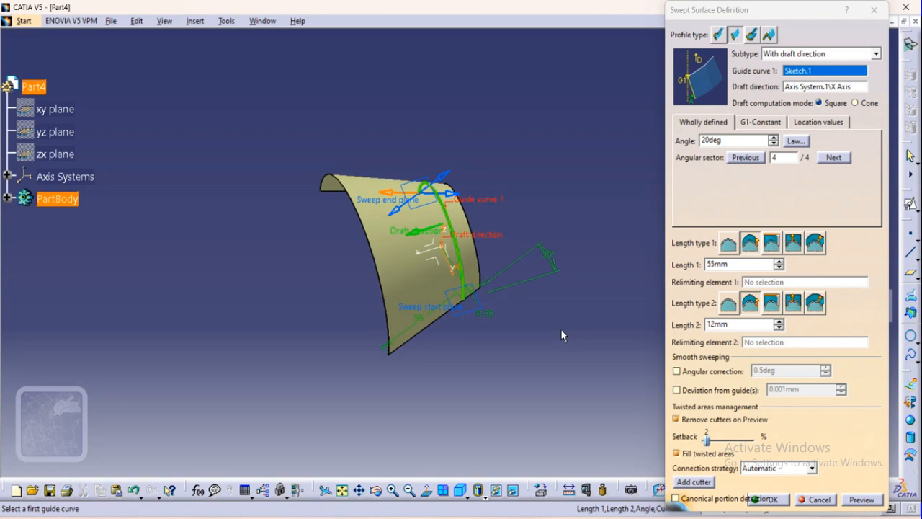
Switch length types 1 and 2 to From curve, and return both to Standard.
{"action": "left_click", "coordinate": [728, 244]}
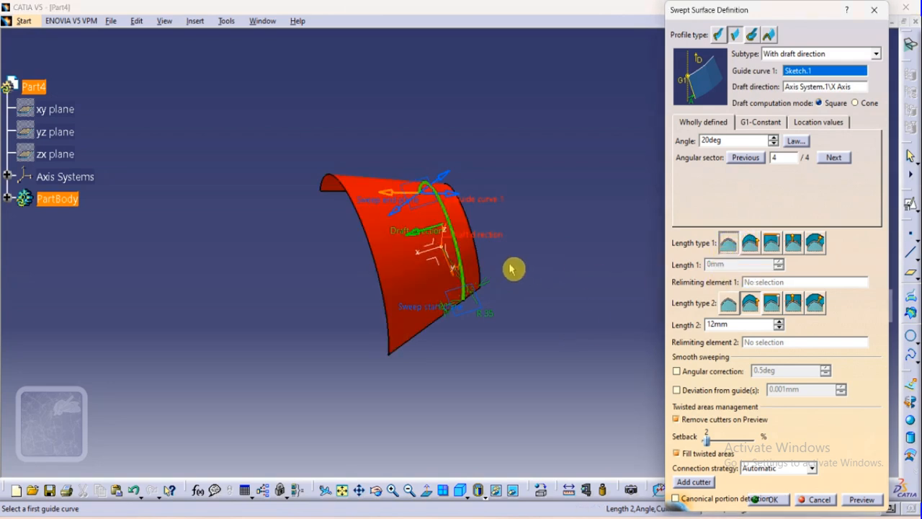
{"action": "left_click", "coordinate": [458, 261]}
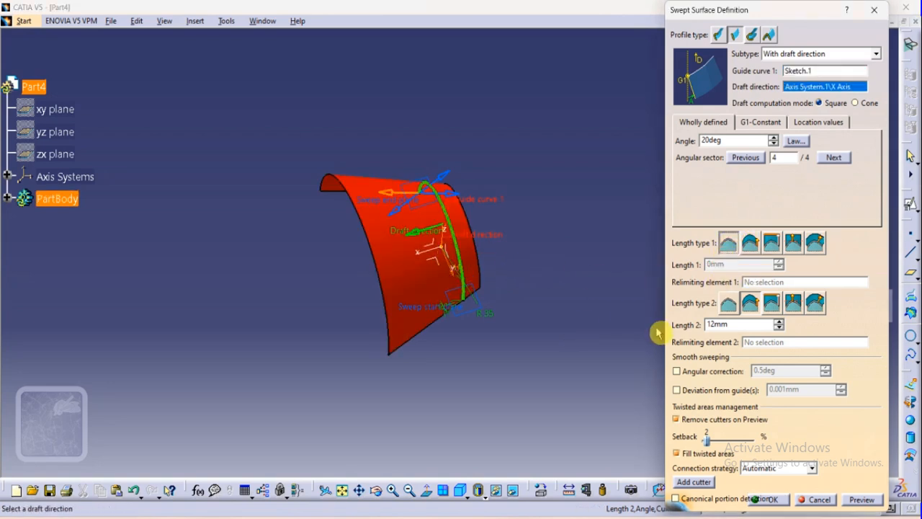
{"action": "middle_click_drag", "start_coordinate": [494, 309], "coordinate": [530, 248]}
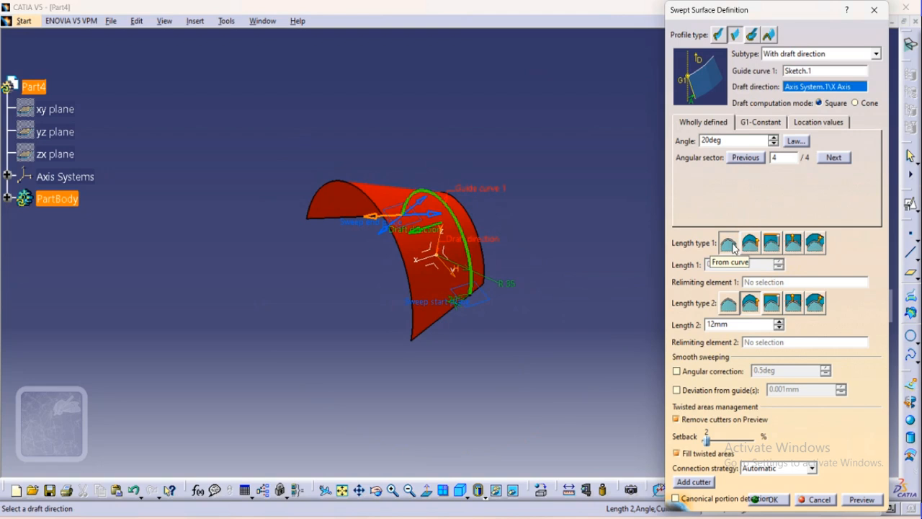
{"action": "left_click", "coordinate": [728, 304]}
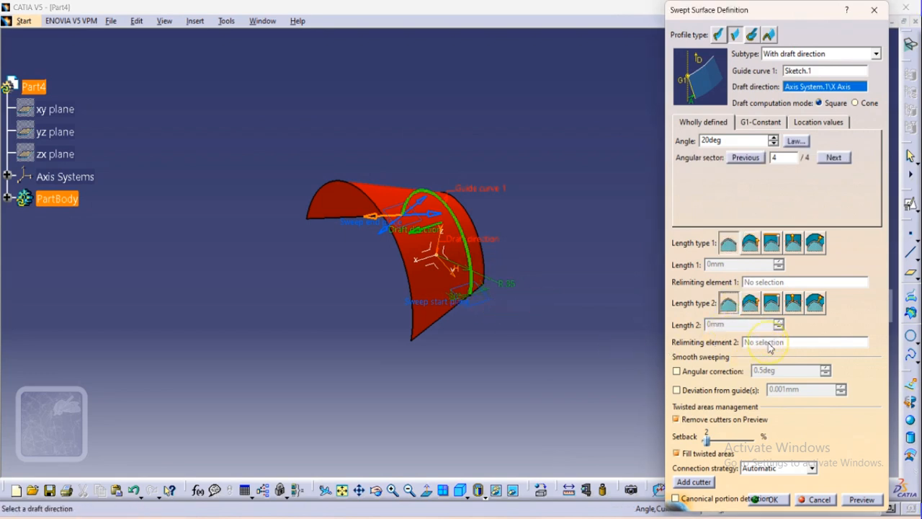
{"action": "left_click", "coordinate": [751, 243]}
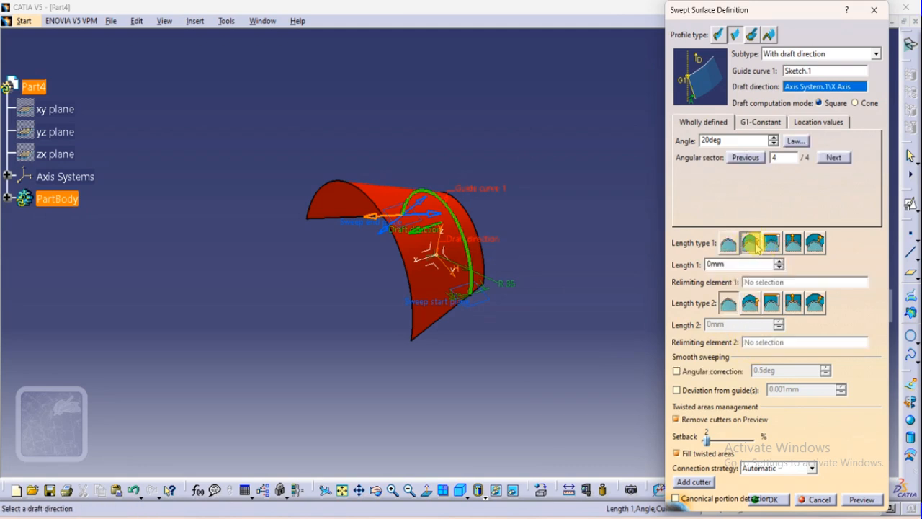
{"action": "left_click", "coordinate": [751, 303]}
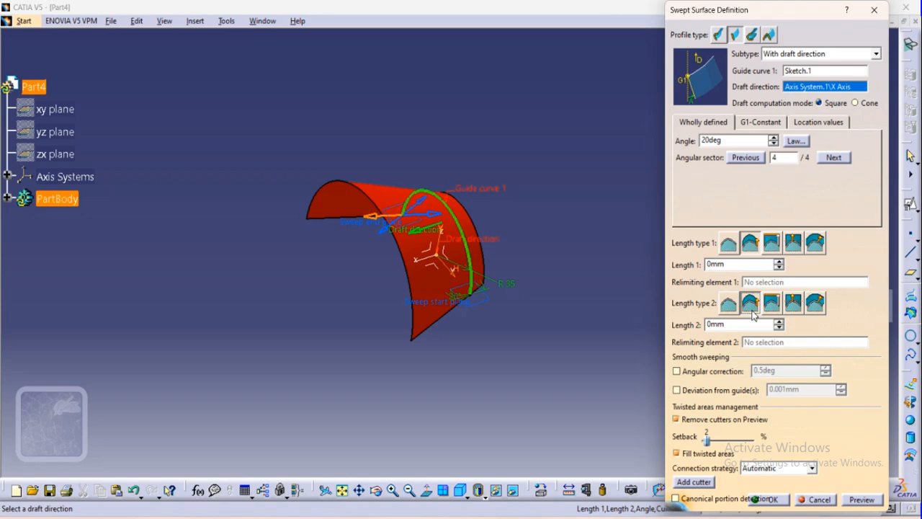
Relimit the sweep's length 1 with a new plane offset 20 mm from the axis system's YZ plane, and preview the surface.
{"action": "left_click", "coordinate": [771, 245]}
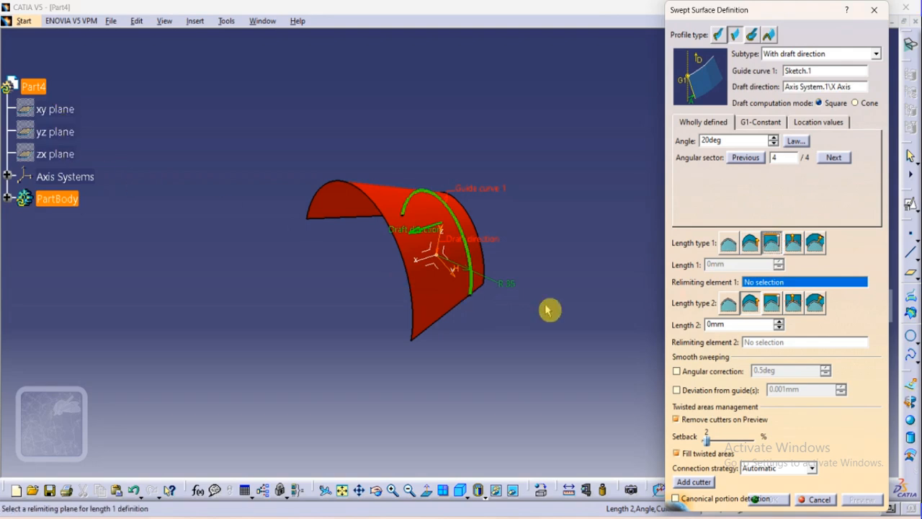
{"action": "right_click", "coordinate": [753, 284]}
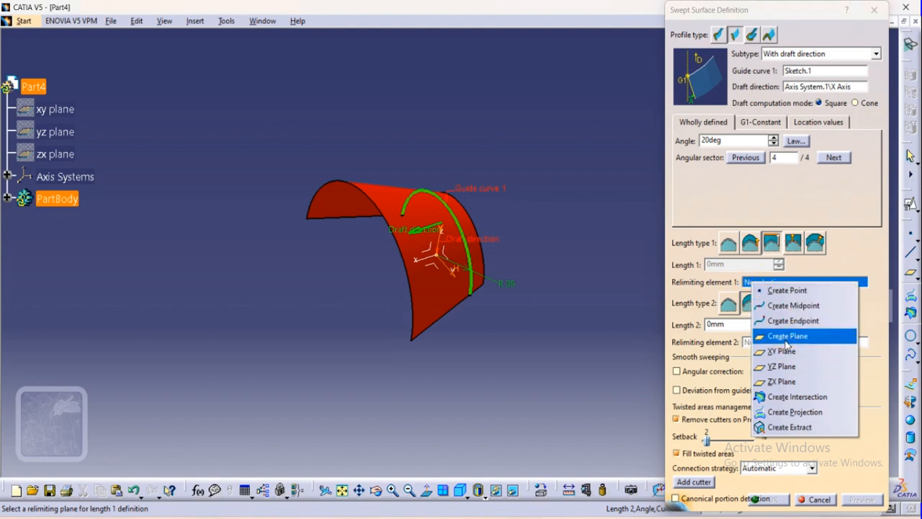
{"action": "left_click", "coordinate": [787, 341]}
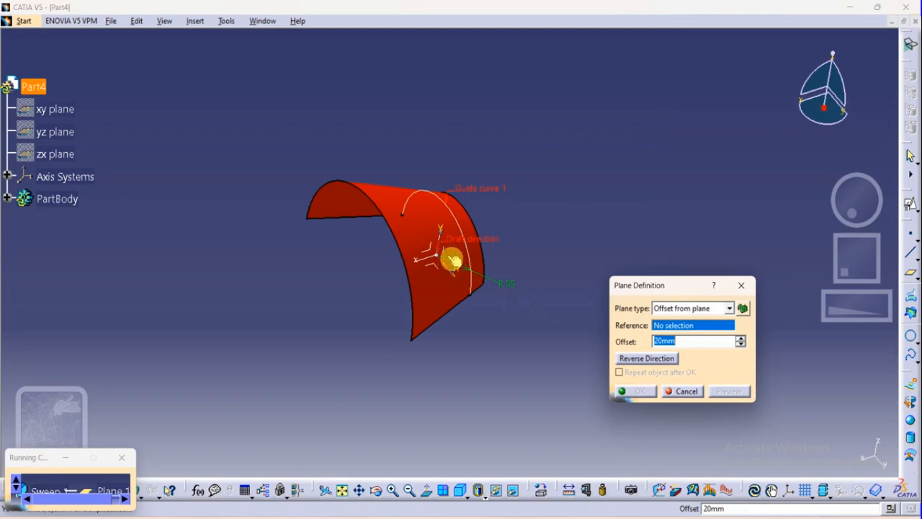
{"action": "left_click", "coordinate": [449, 257]}
{"action": "middle_click_drag", "start_coordinate": [506, 357], "coordinate": [472, 360]}
{"action": "left_click", "coordinate": [640, 391]}
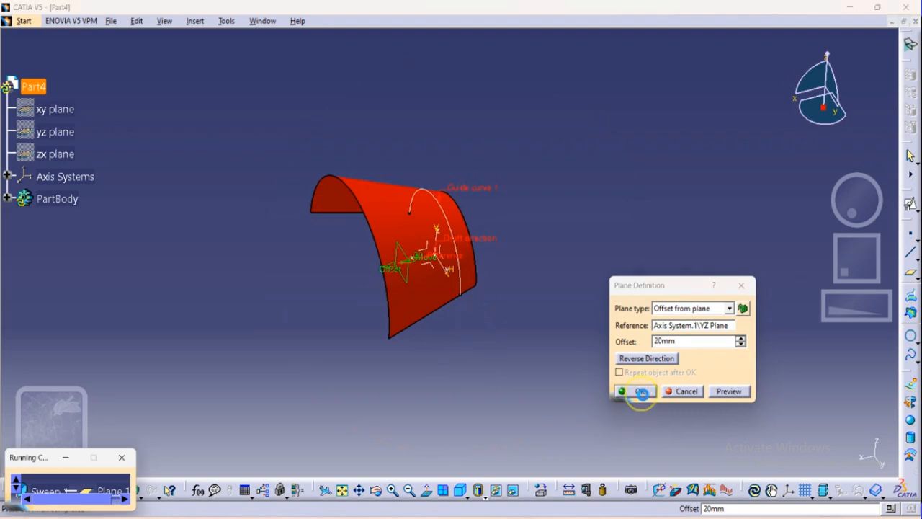
{"action": "middle_click_drag", "start_coordinate": [472, 357], "coordinate": [508, 358]}
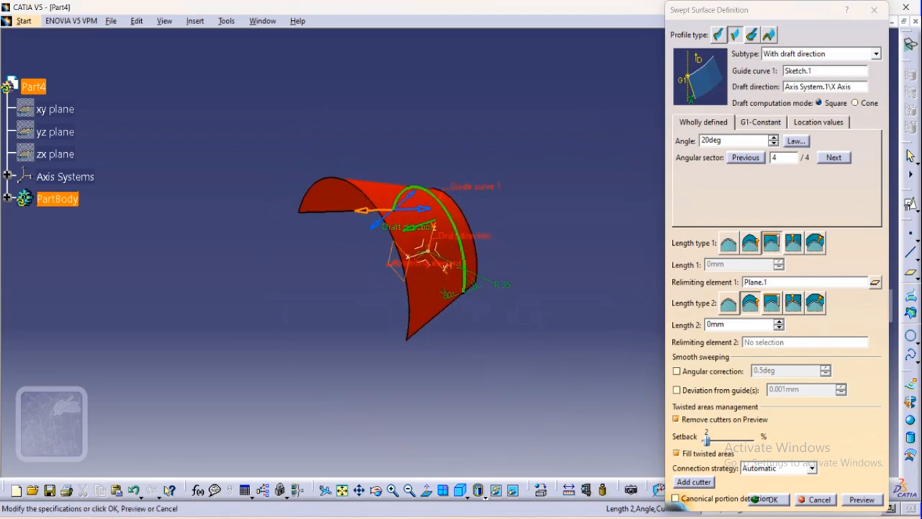
{"action": "left_click", "coordinate": [861, 499]}
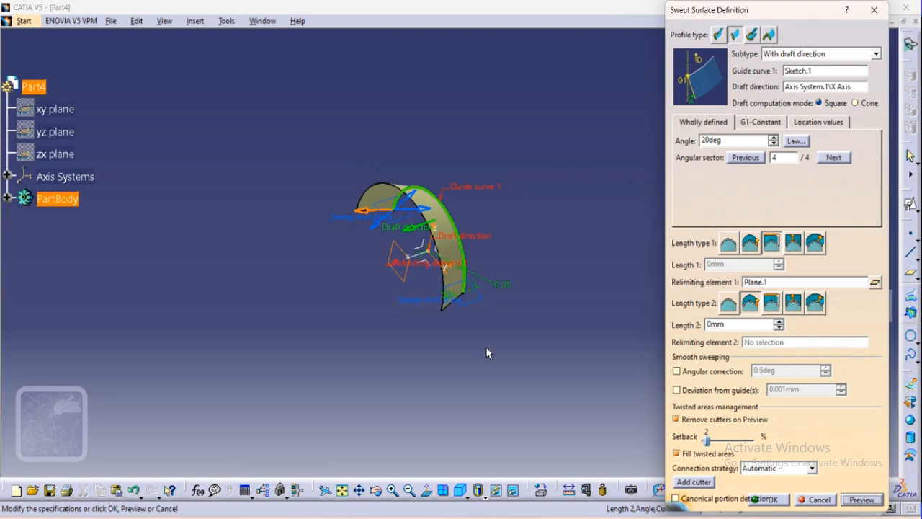
Look over the options for relimiting element 1 and the sweep subtypes, and close the swept surface's definition without keeping its changes.
{"action": "right_click", "coordinate": [784, 284]}
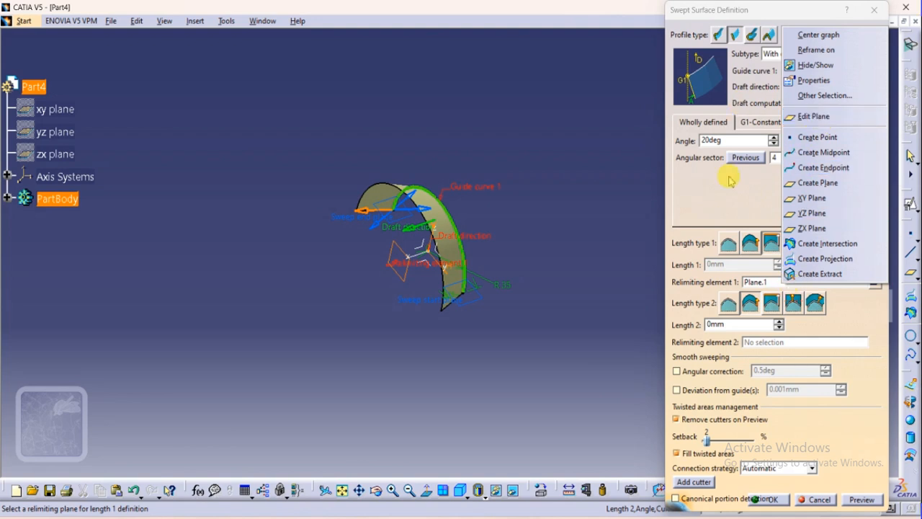
{"action": "left_click", "coordinate": [702, 218]}
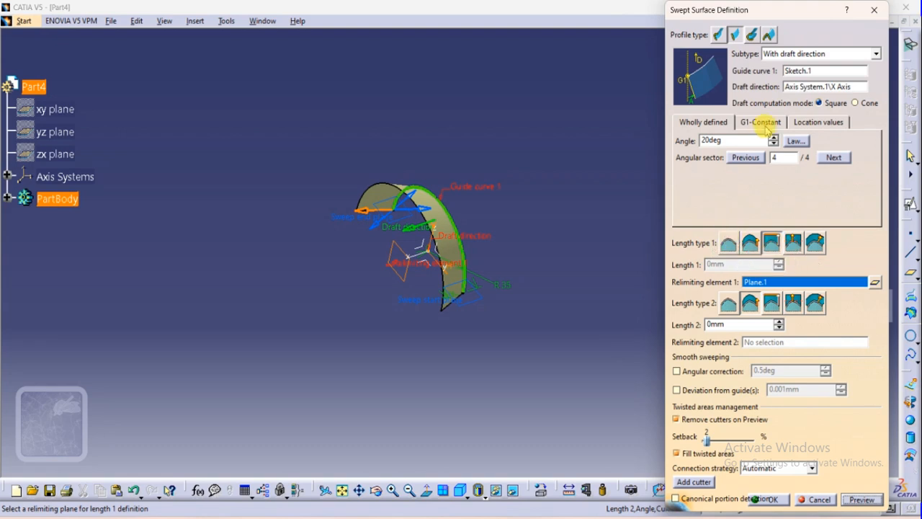
{"action": "left_click", "coordinate": [792, 54]}
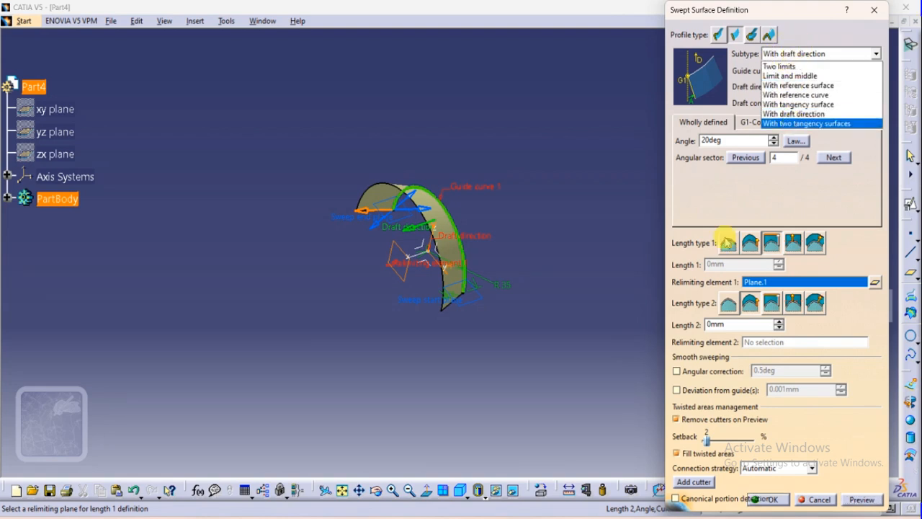
{"action": "left_click", "coordinate": [540, 392]}
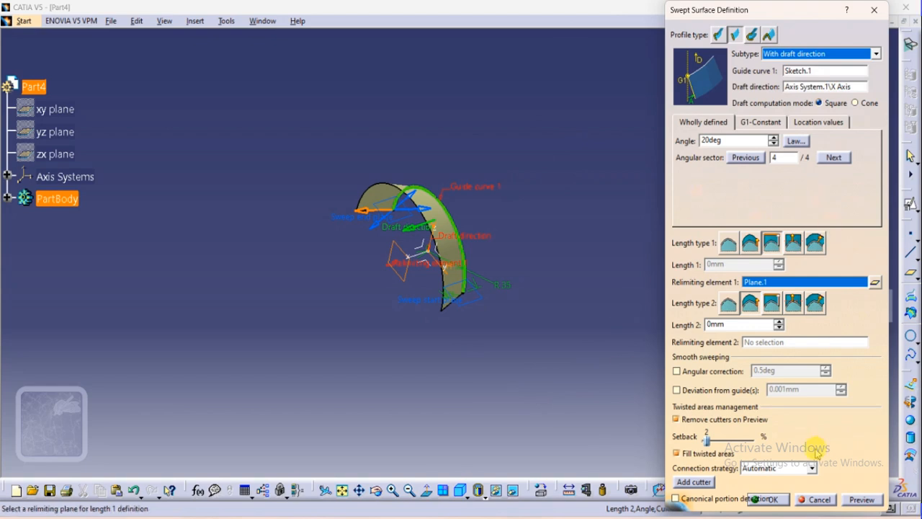
{"action": "left_click", "coordinate": [816, 499]}
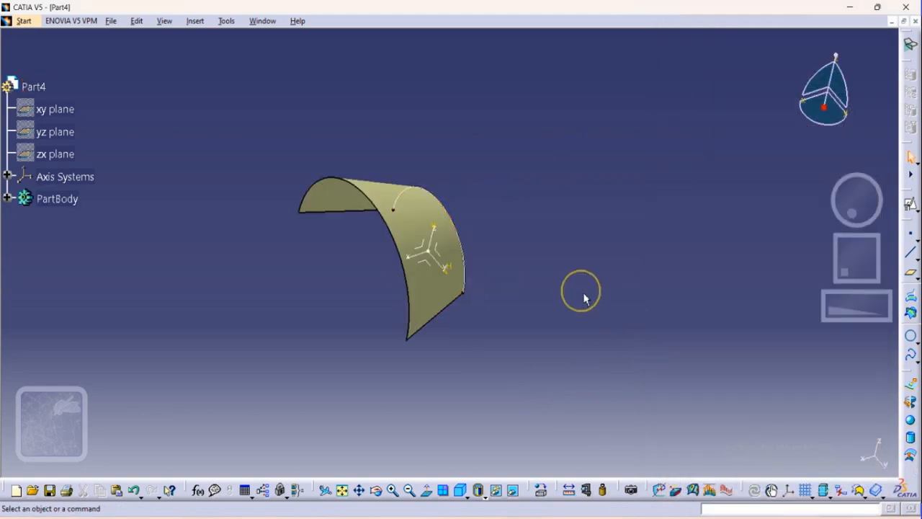
Create a new part named Part5 with hybrid design enabled.
{"action": "left_click", "coordinate": [25, 21]}
{"action": "mouse_move", "coordinate": [144, 51]}
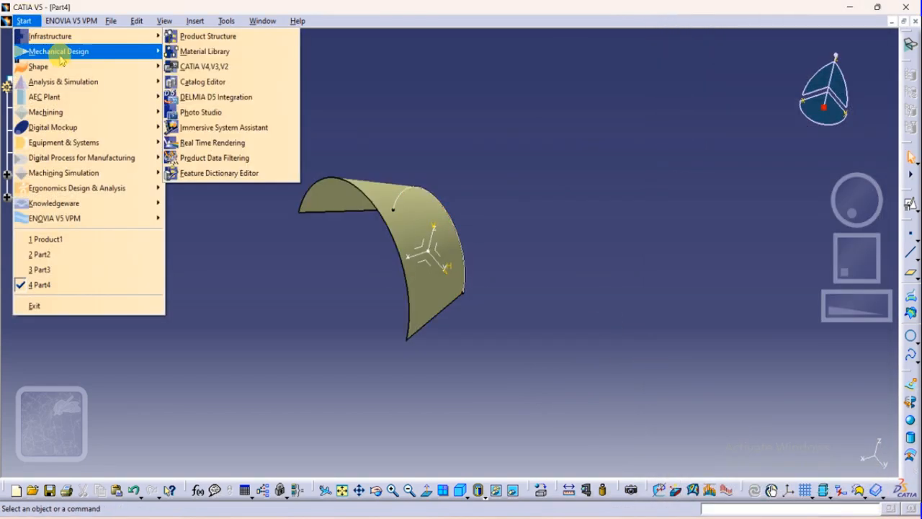
{"action": "left_click", "coordinate": [229, 295]}
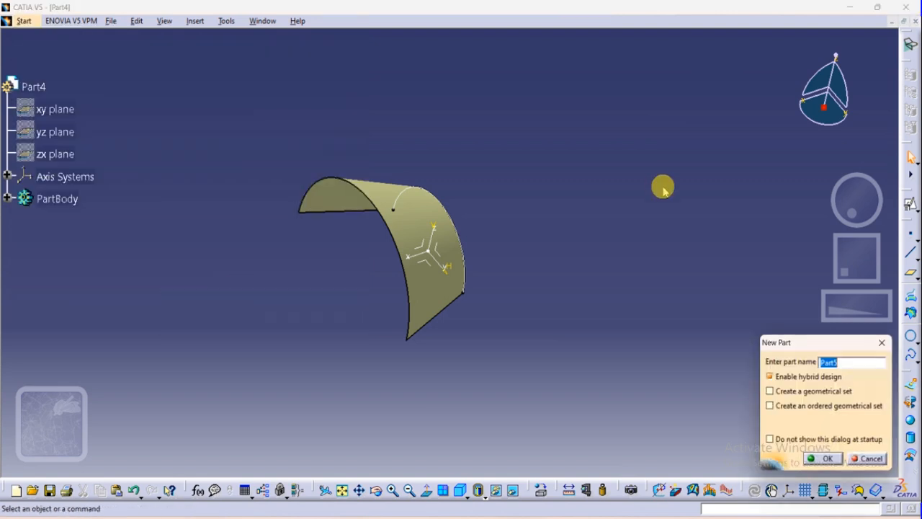
{"action": "left_click", "coordinate": [828, 459]}
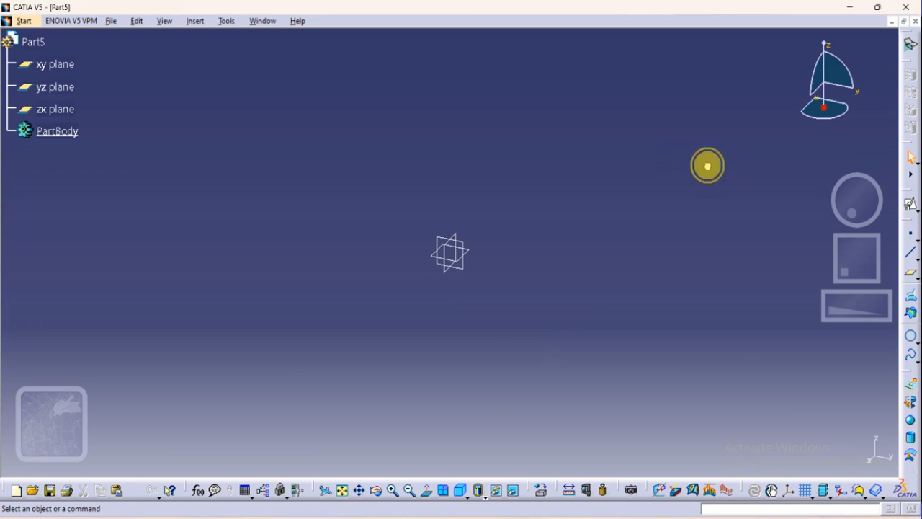
Hide the three reference planes and insert a standard axis system at the origin.
{"action": "left_click_drag", "start_coordinate": [710, 163], "coordinate": [167, 331]}
{"action": "right_click", "coordinate": [452, 253]}
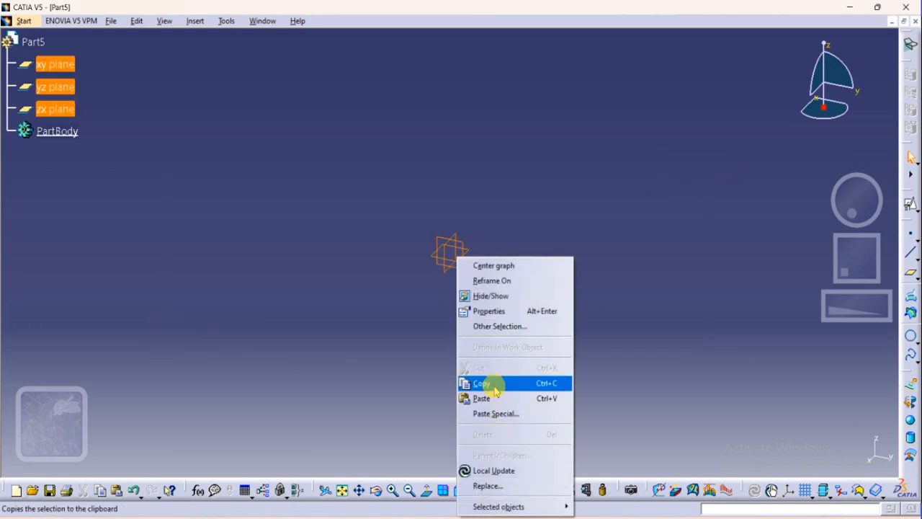
{"action": "left_click", "coordinate": [506, 297]}
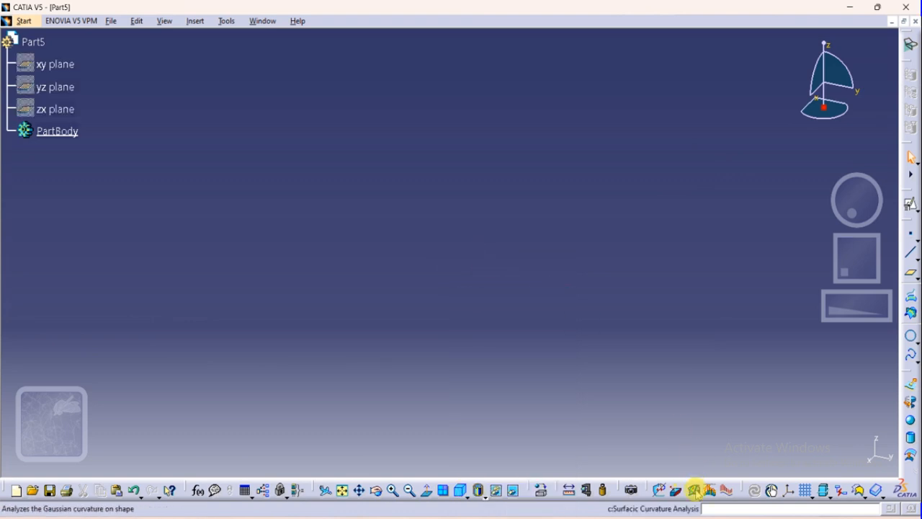
{"action": "left_click", "coordinate": [789, 490]}
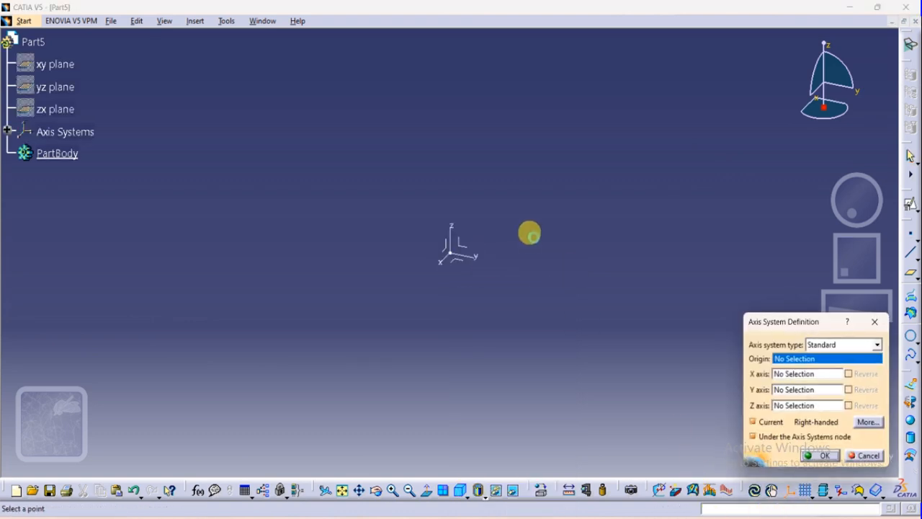
{"action": "left_click", "coordinate": [828, 460]}
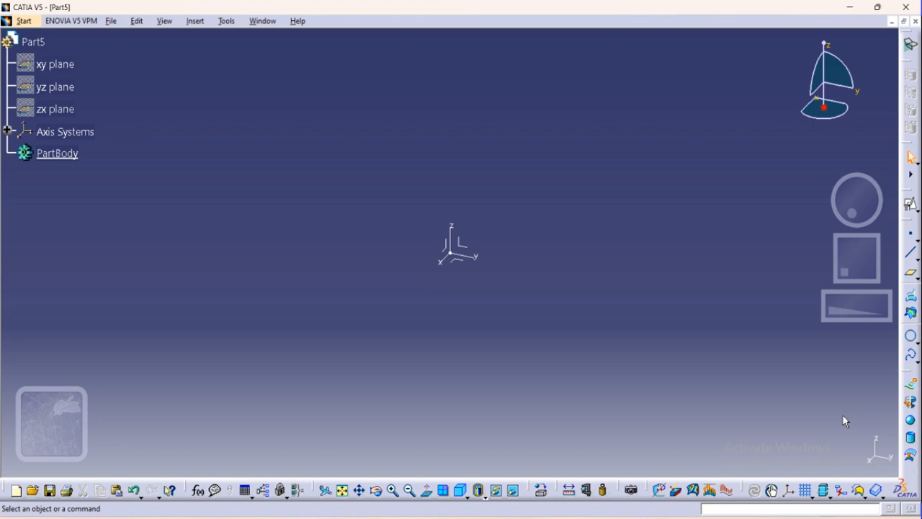
Start a positioned sketch on the axis system's YZ plane with implicit origin and orientation.
{"action": "left_click", "coordinate": [909, 209]}
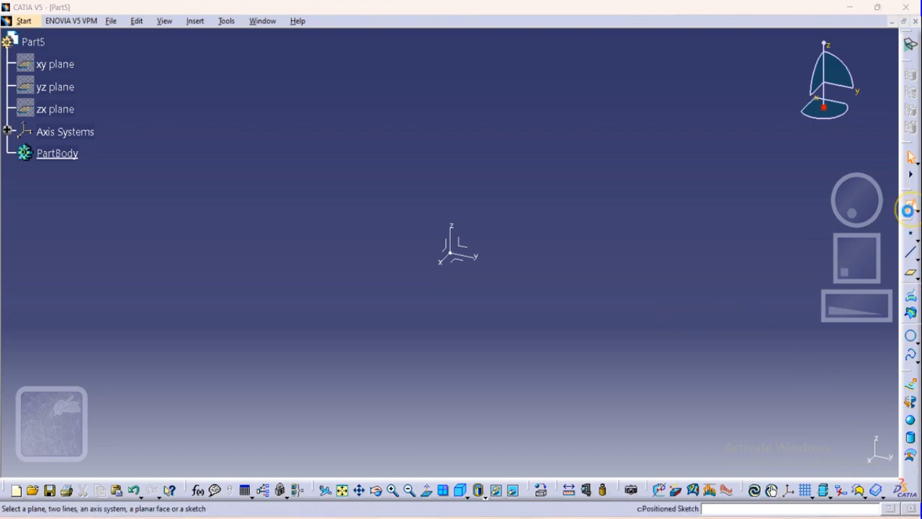
{"action": "left_click", "coordinate": [465, 245]}
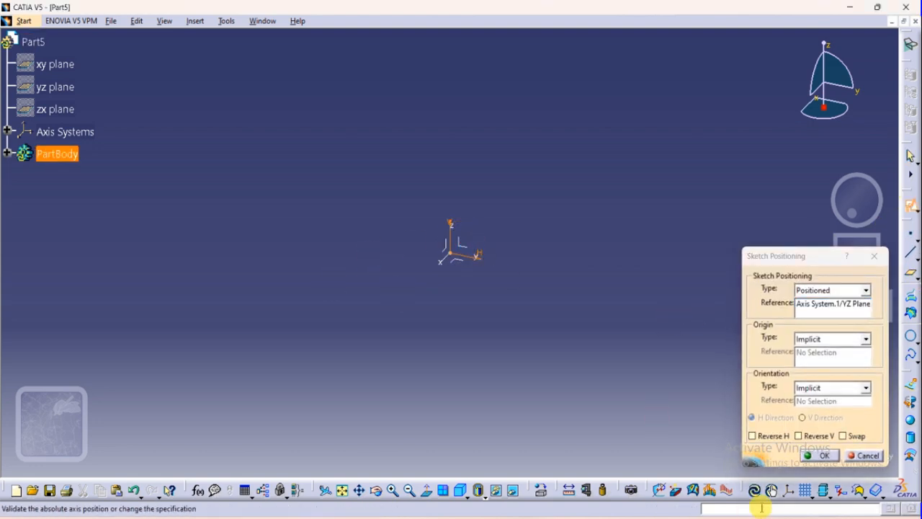
{"action": "left_click", "coordinate": [820, 456]}
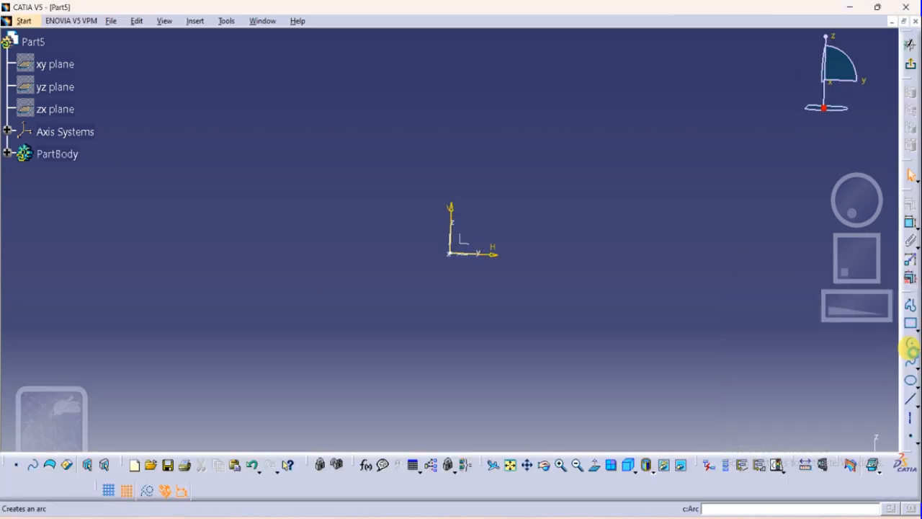
Sketch an upper half-circle arc of about 60 mm radius centred on the origin, with both ends on the horizontal axis.
{"action": "left_click", "coordinate": [910, 345]}
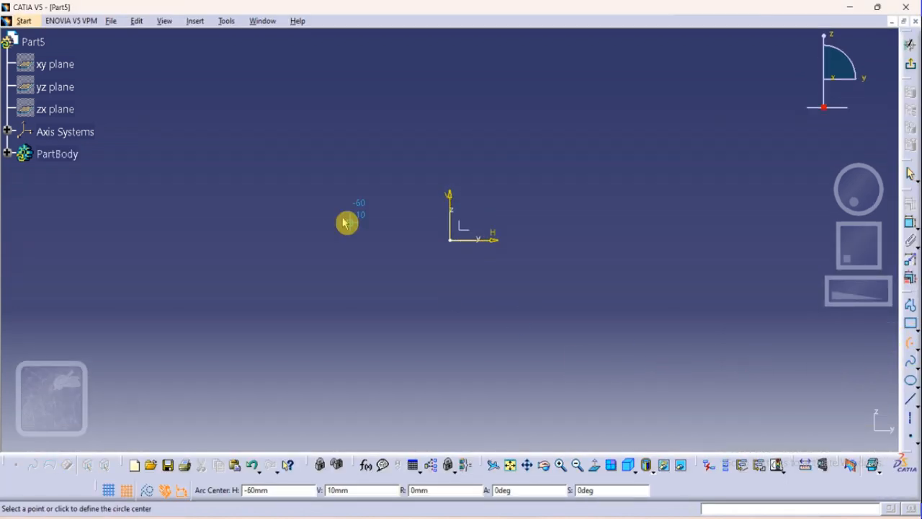
{"action": "left_click", "coordinate": [451, 240]}
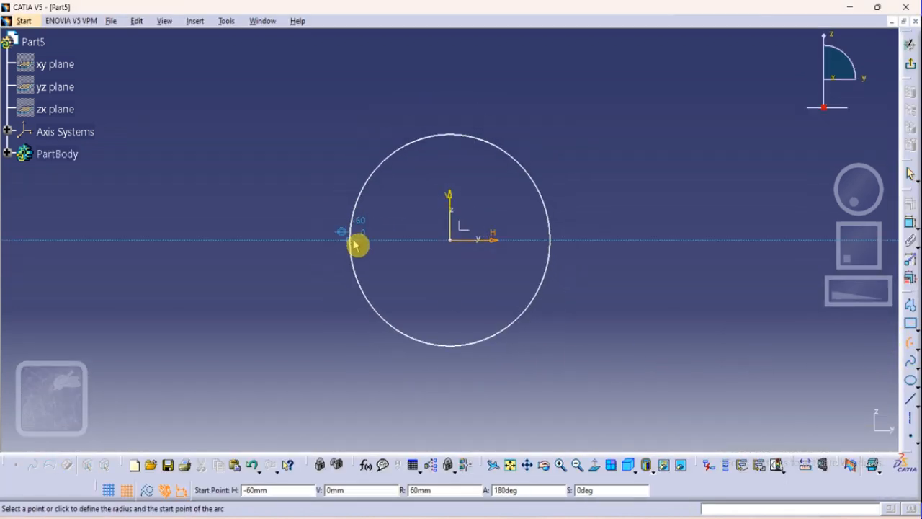
{"action": "left_click", "coordinate": [356, 245]}
{"action": "left_click", "coordinate": [561, 245]}
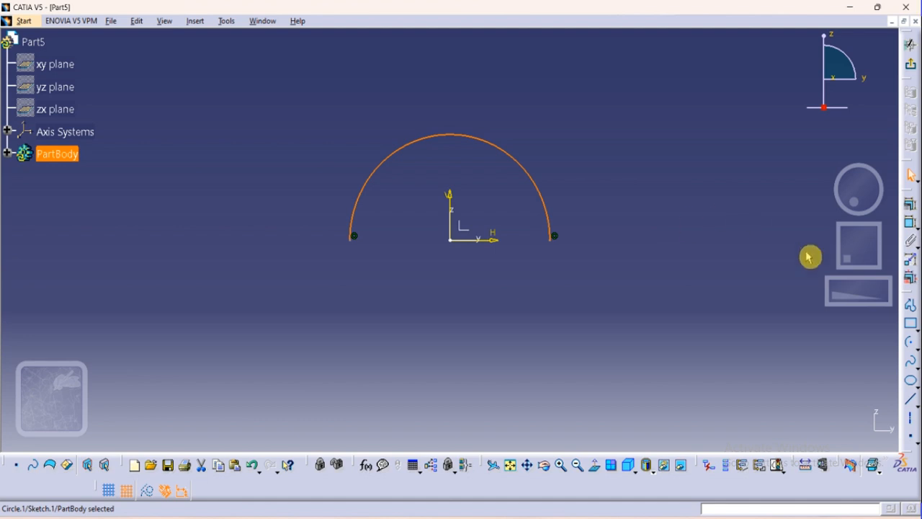
{"action": "left_click", "coordinate": [910, 349]}
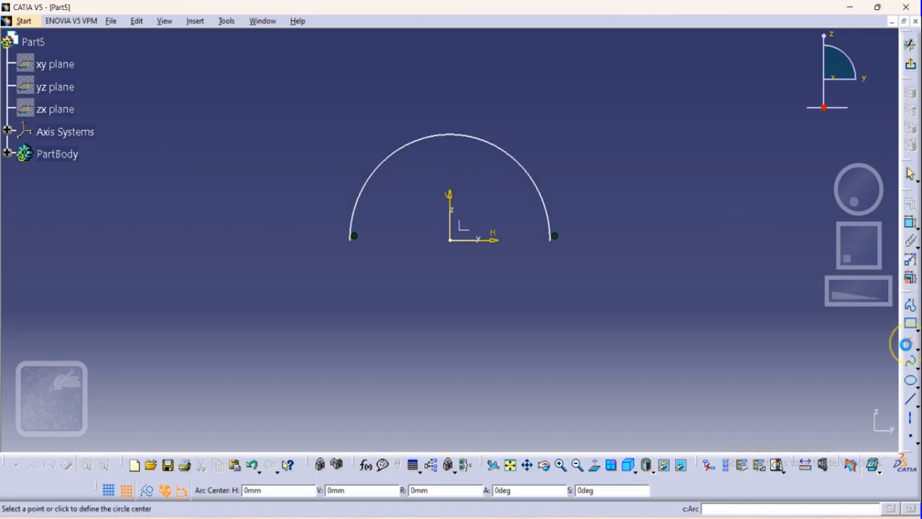
{"action": "left_click", "coordinate": [609, 239]}
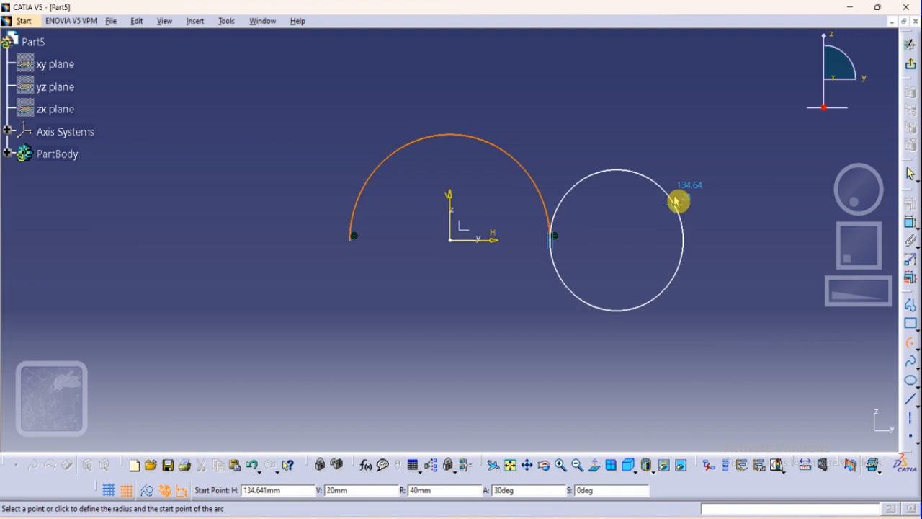
{"action": "key", "text": "Escape"}
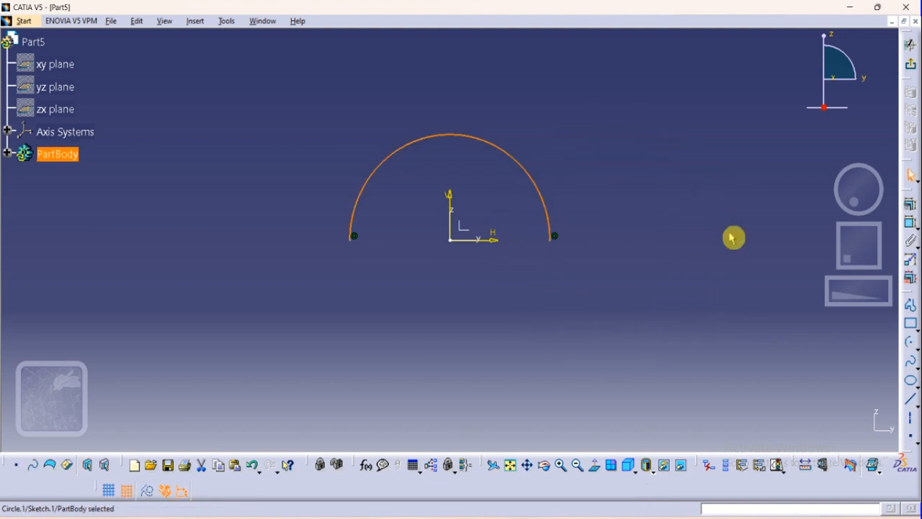
Try a quarter-circle arc of about 50 mm radius centred on the horizontal axis beside the half circle, and undo it.
{"action": "left_click", "coordinate": [529, 466]}
{"action": "left_click_drag", "start_coordinate": [558, 284], "coordinate": [435, 291]}
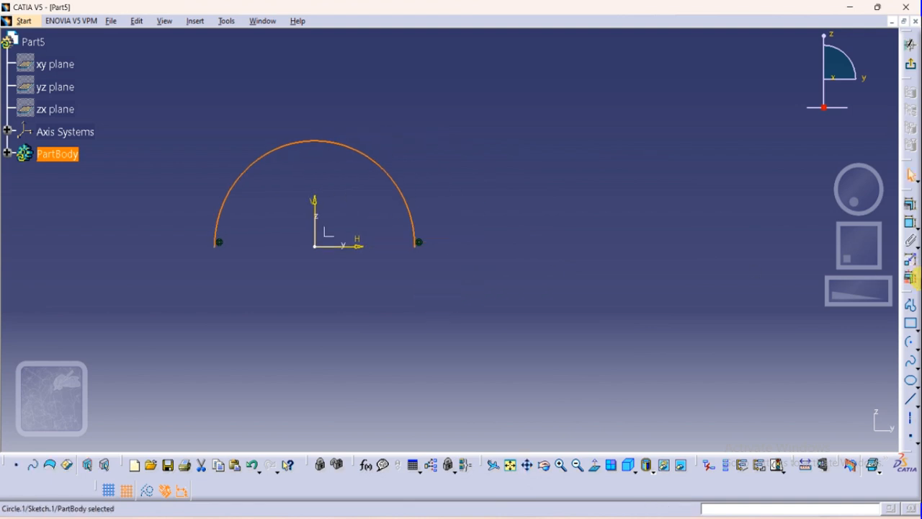
{"action": "left_click", "coordinate": [909, 344]}
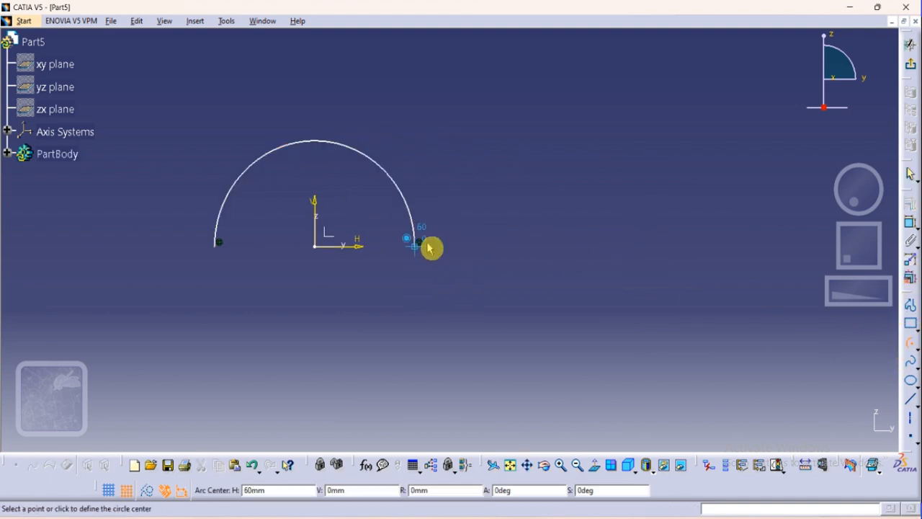
{"action": "left_click", "coordinate": [632, 247]}
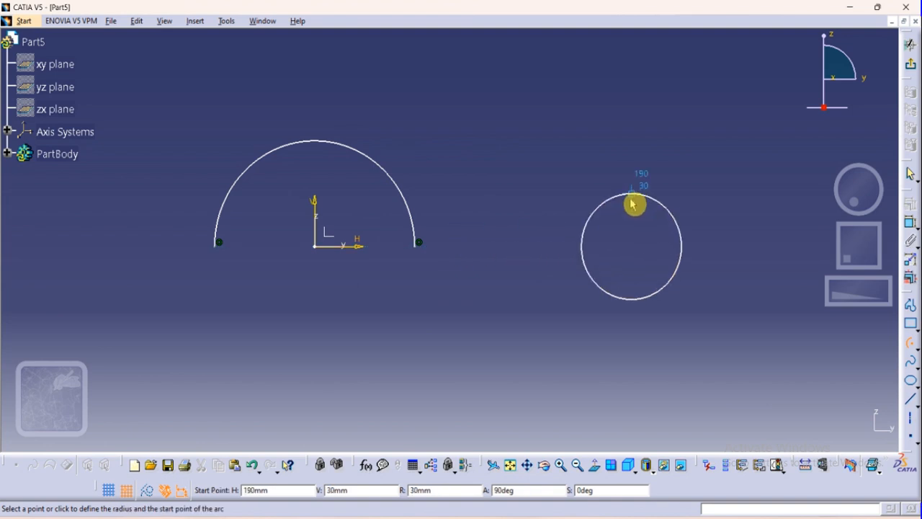
{"action": "left_click", "coordinate": [637, 175]}
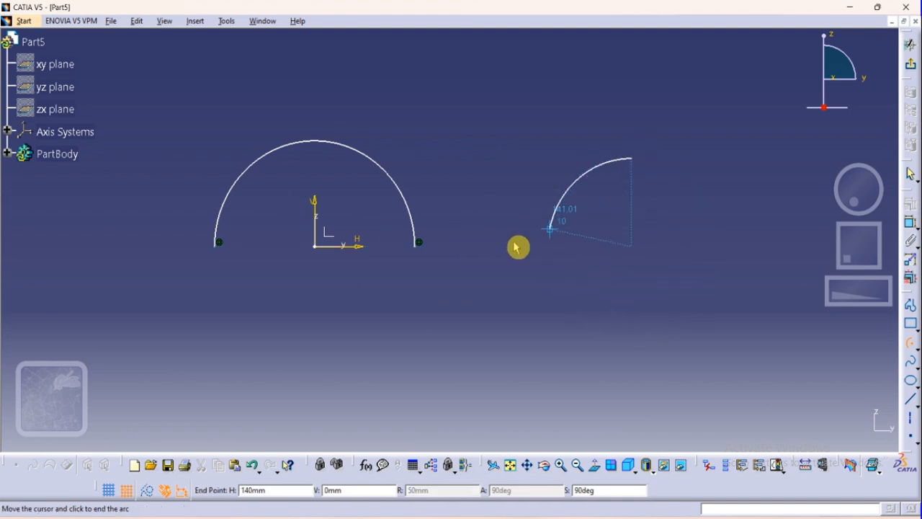
{"action": "left_click", "coordinate": [519, 251]}
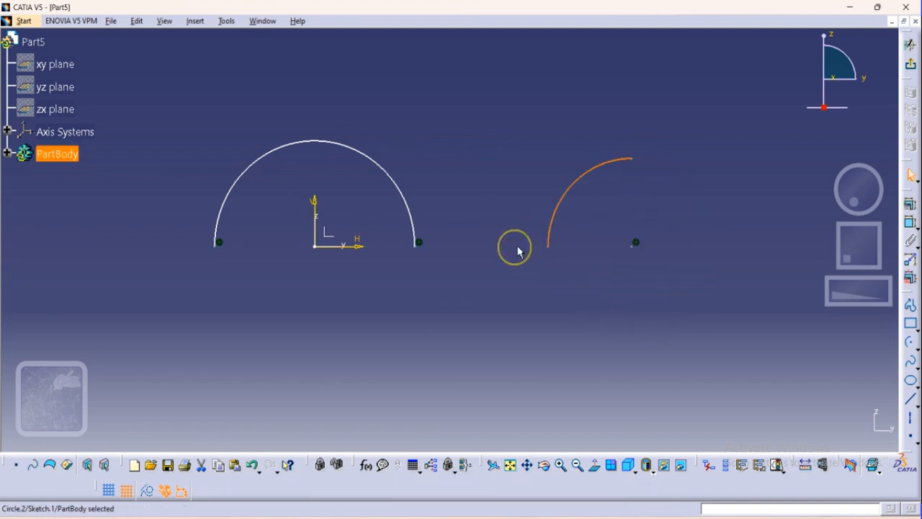
{"action": "left_click", "coordinate": [680, 223]}
{"action": "key", "text": "ctrl+z"}
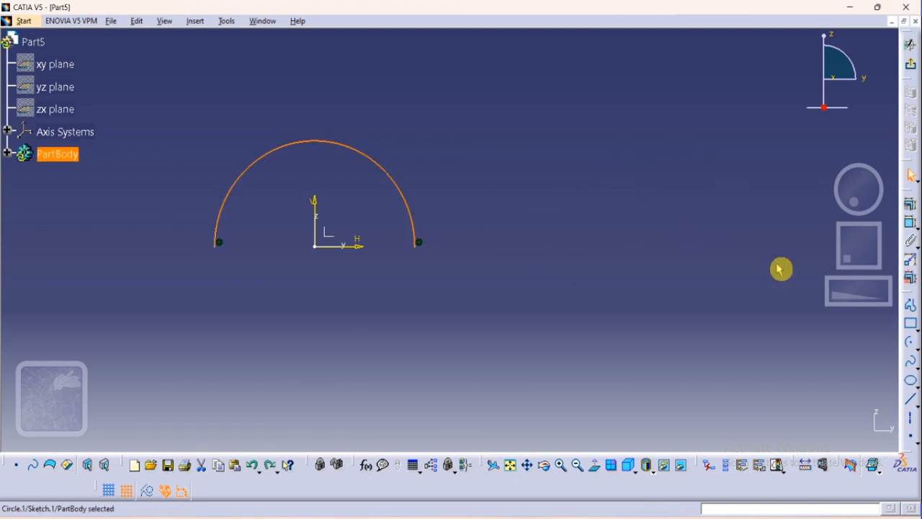
{"action": "left_click", "coordinate": [911, 343]}
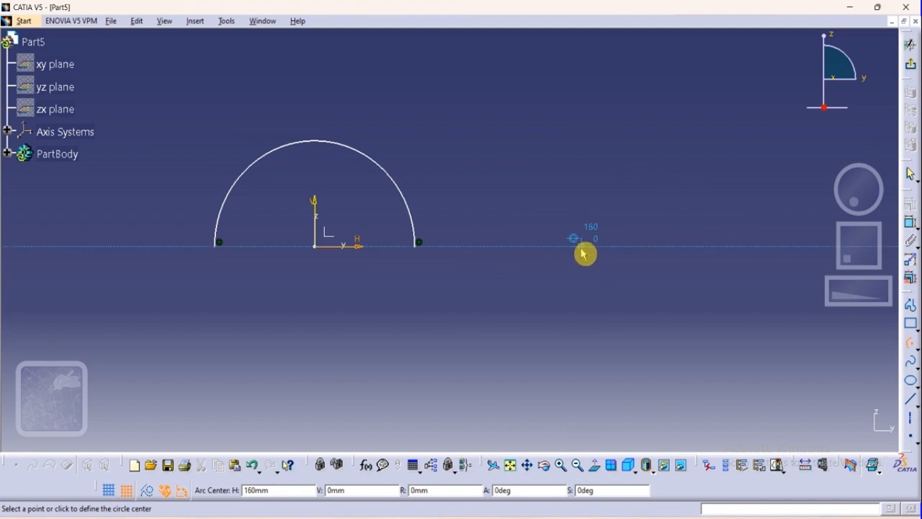
{"action": "left_click", "coordinate": [605, 251]}
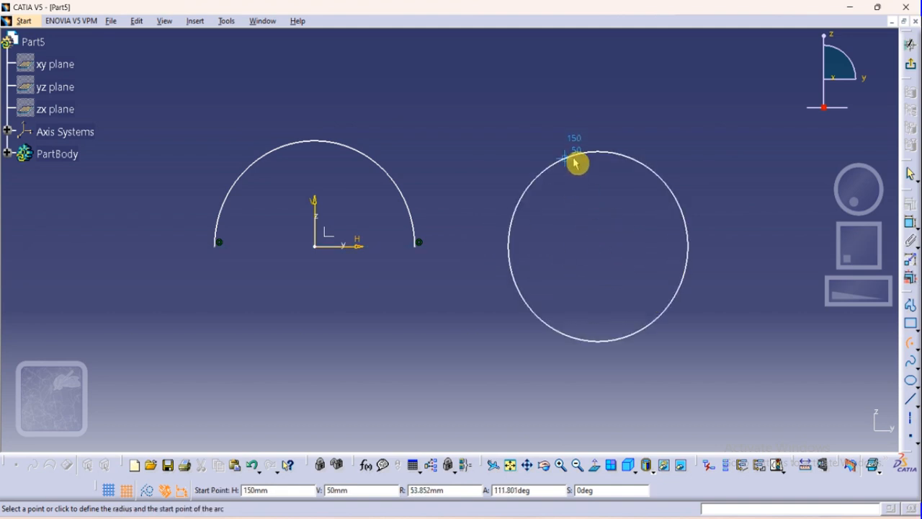
{"action": "left_click", "coordinate": [575, 159]}
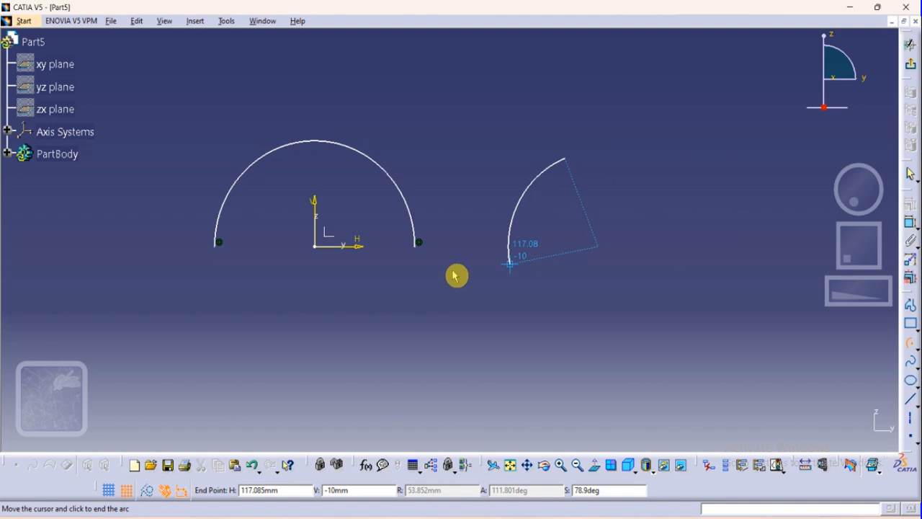
{"action": "key", "text": "Escape"}
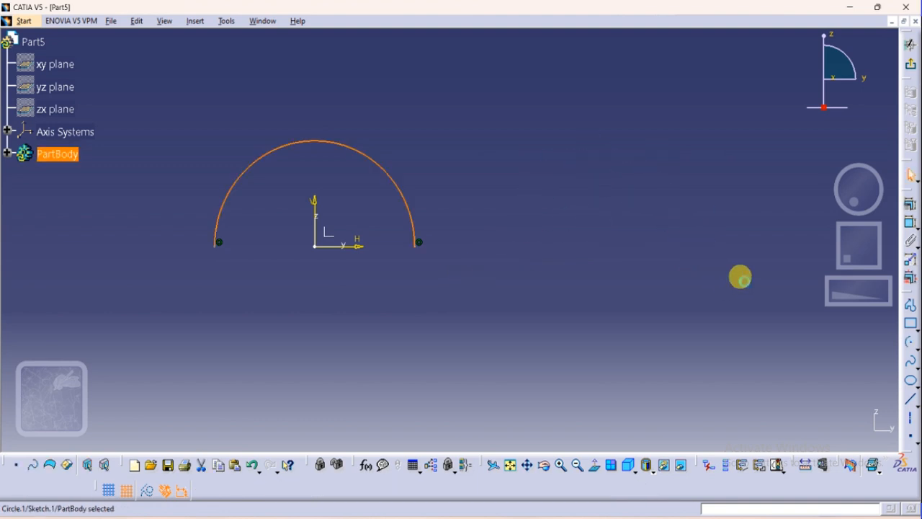
Sketch an upper half-circle arc of about 60 mm radius, centred about 180 mm along the horizontal axis with both ends on it.
{"action": "left_click", "coordinate": [911, 343]}
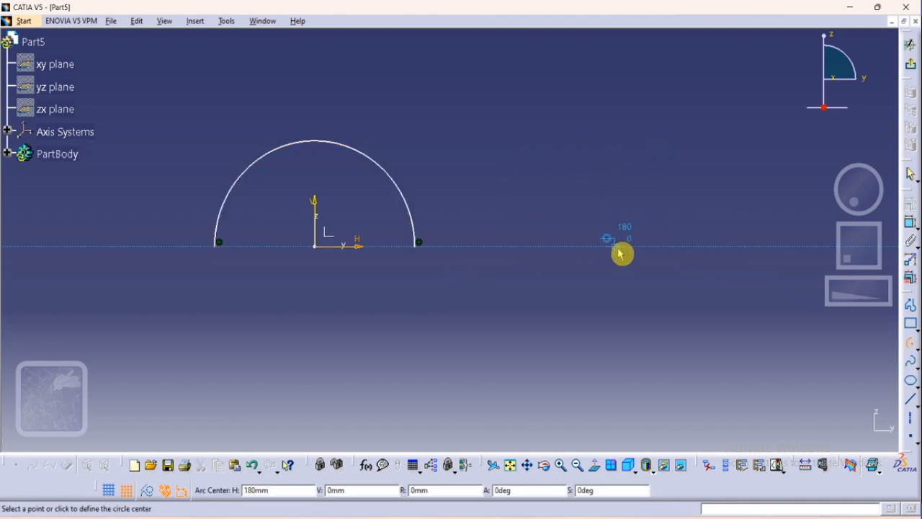
{"action": "left_click", "coordinate": [618, 249]}
{"action": "left_click", "coordinate": [518, 247]}
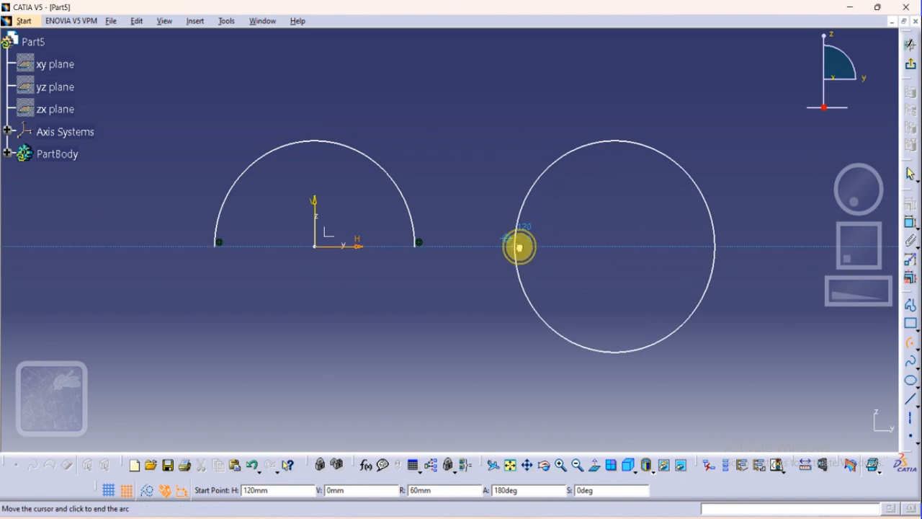
{"action": "left_click", "coordinate": [715, 246]}
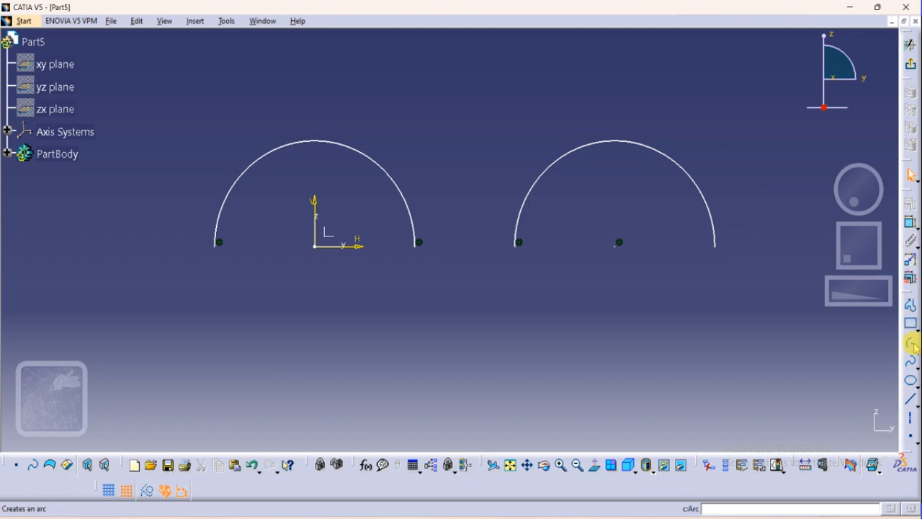
Exit the sketch and try a 20 mm surface extrusion of both arcs along the sketch normal.
{"action": "left_click", "coordinate": [912, 67]}
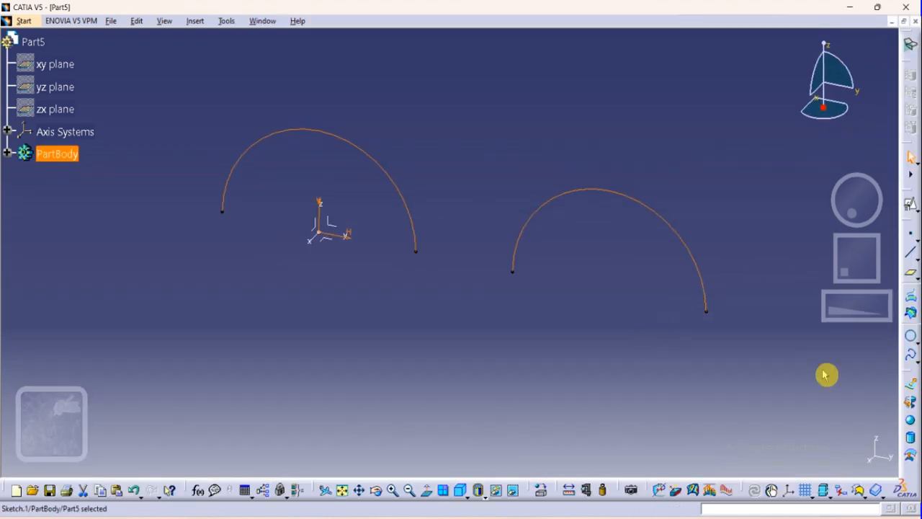
{"action": "left_click", "coordinate": [911, 393]}
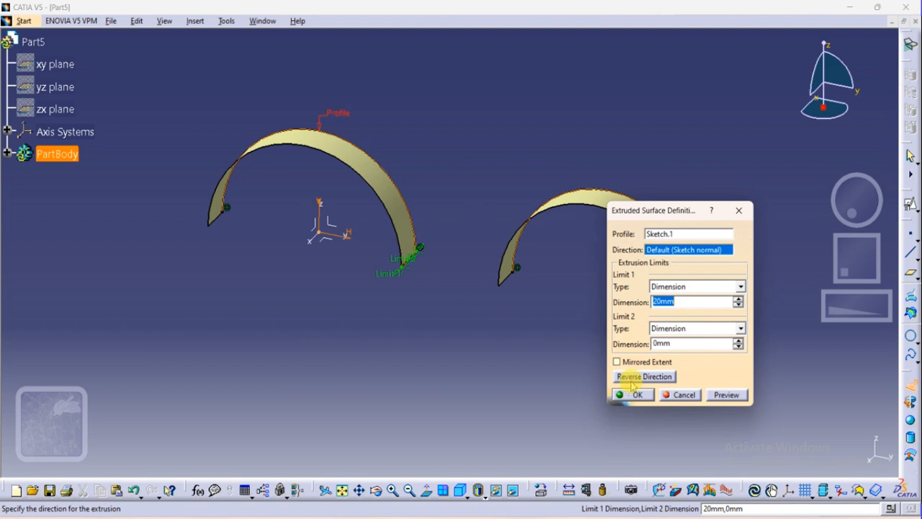
{"action": "left_click", "coordinate": [684, 395]}
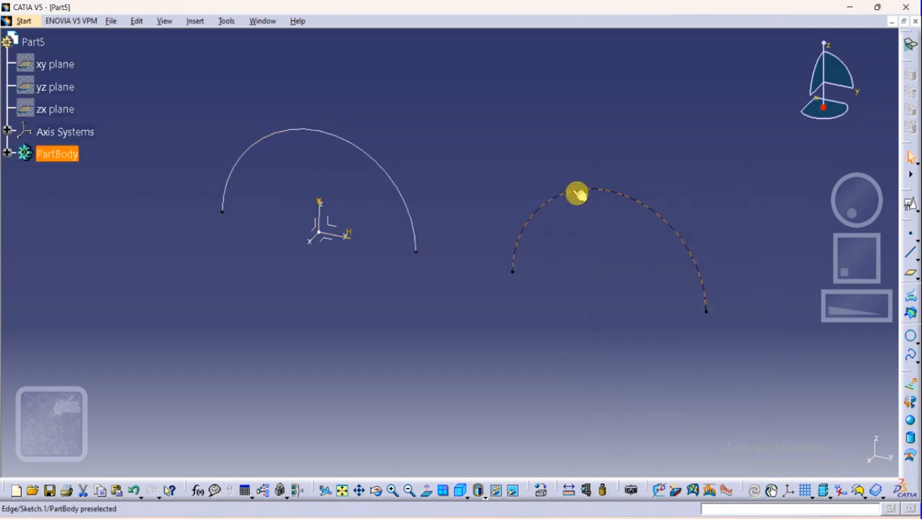
Delete the sketch containing the two half circles and undo the deletion.
{"action": "left_click", "coordinate": [579, 193]}
{"action": "key", "text": "Delete"}
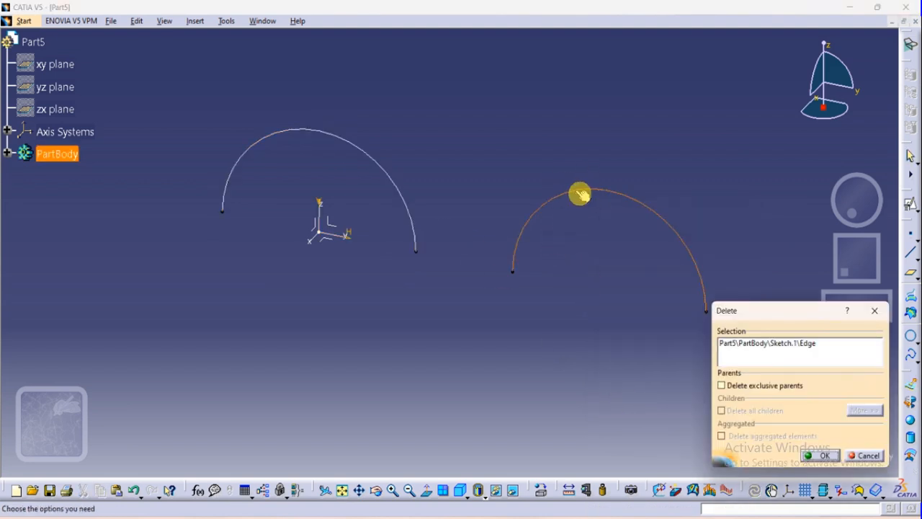
{"action": "left_click", "coordinate": [822, 456]}
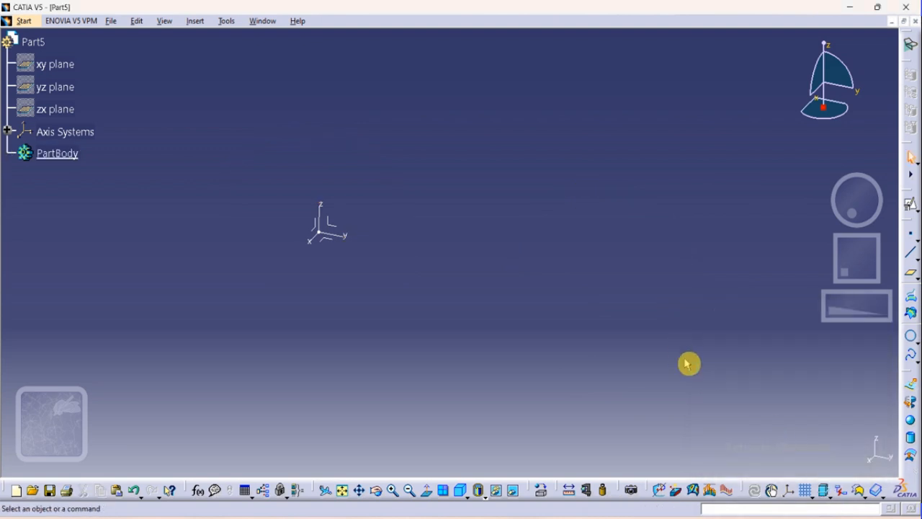
{"action": "key", "text": "ctrl+z"}
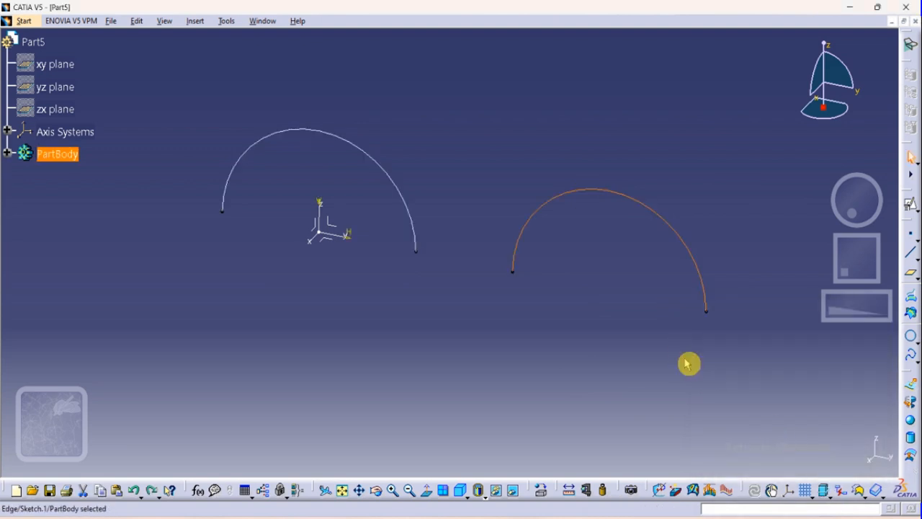
Delete the sketch containing the two half circles from the part body.
{"action": "right_click", "coordinate": [676, 232]}
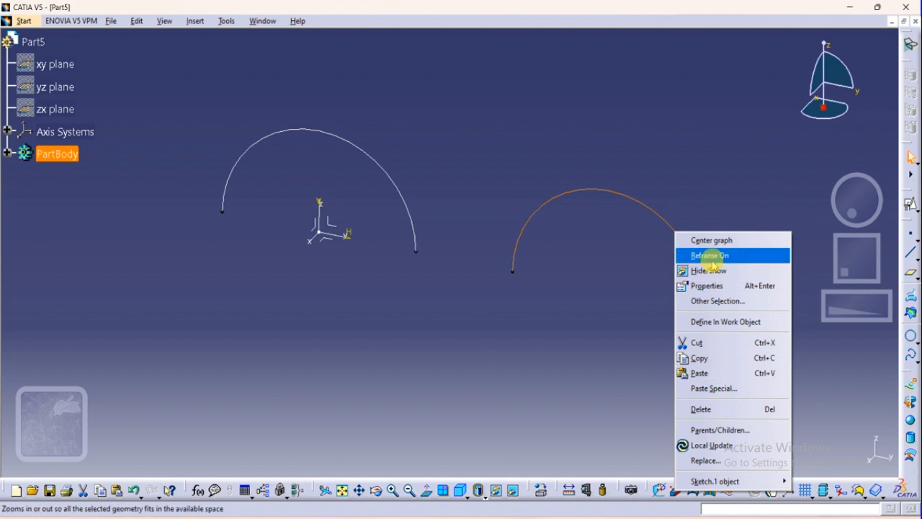
{"action": "left_click", "coordinate": [721, 256]}
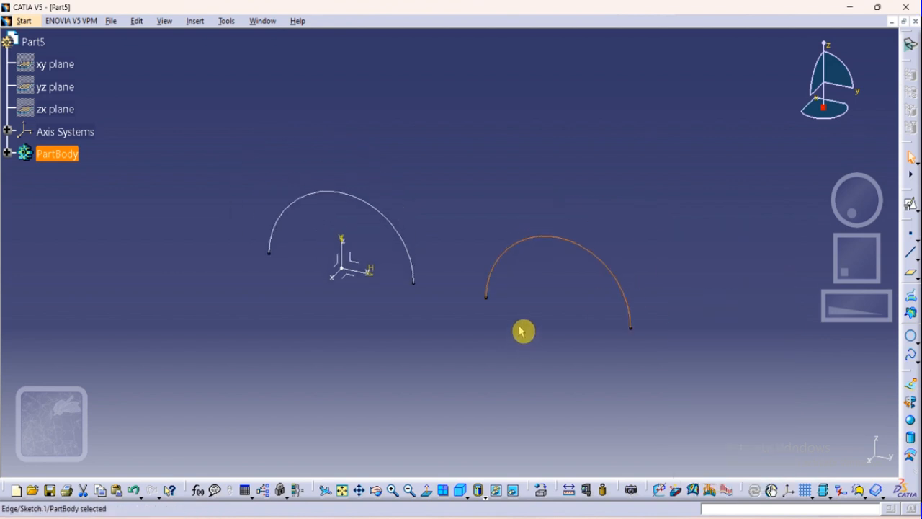
{"action": "left_click", "coordinate": [523, 329]}
{"action": "left_click", "coordinate": [602, 264]}
{"action": "key", "text": "Delete"}
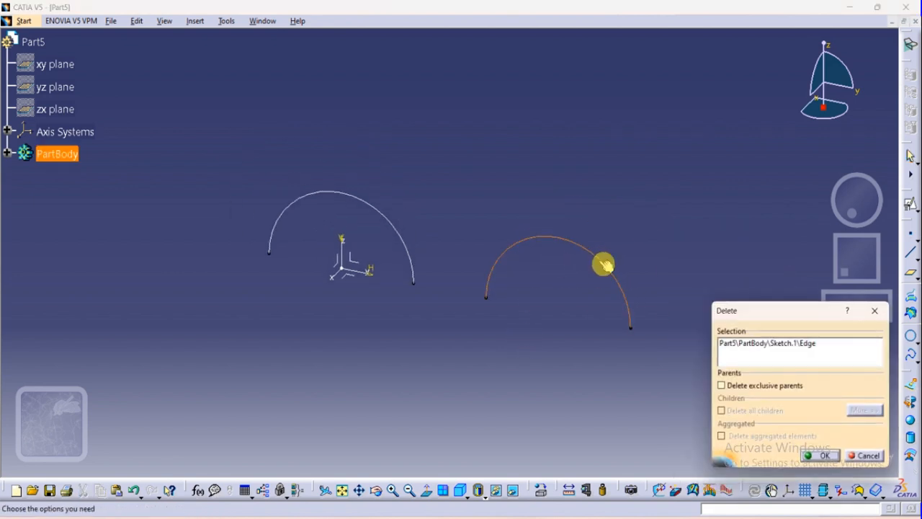
{"action": "left_click", "coordinate": [825, 455]}
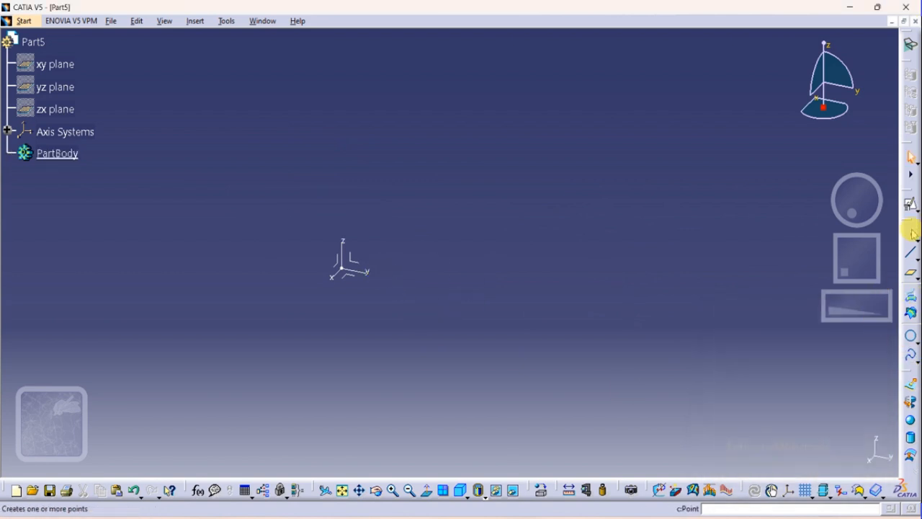
Start a new positioned sketch on the axis system's YZ plane with implicit origin and orientation.
{"action": "left_click", "coordinate": [911, 204]}
{"action": "left_click", "coordinate": [350, 264]}
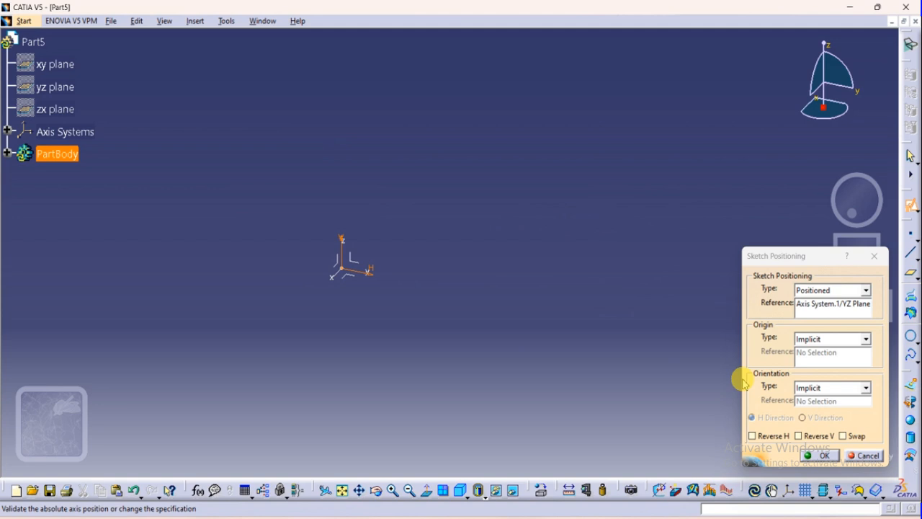
{"action": "left_click", "coordinate": [822, 455]}
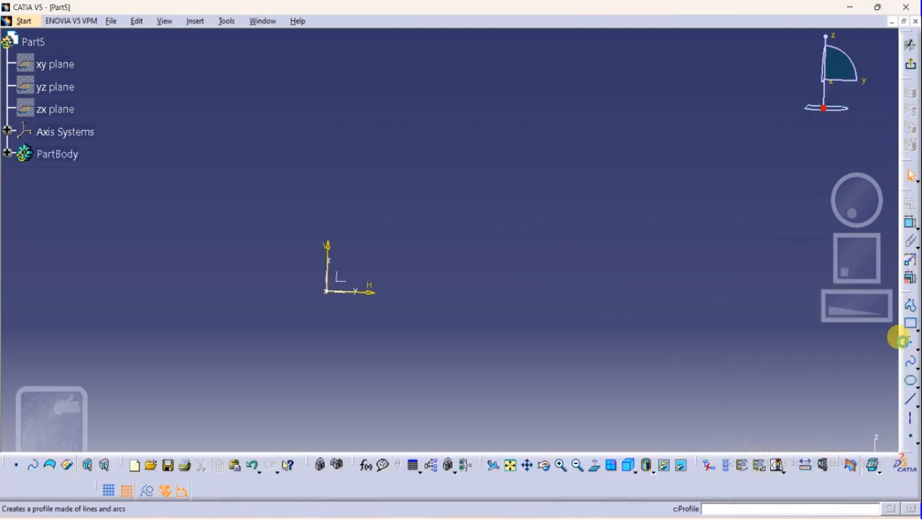
Sketch an upper half-circle arc of about 80 mm radius centred on the origin, with both ends on the horizontal axis.
{"action": "left_click", "coordinate": [911, 340]}
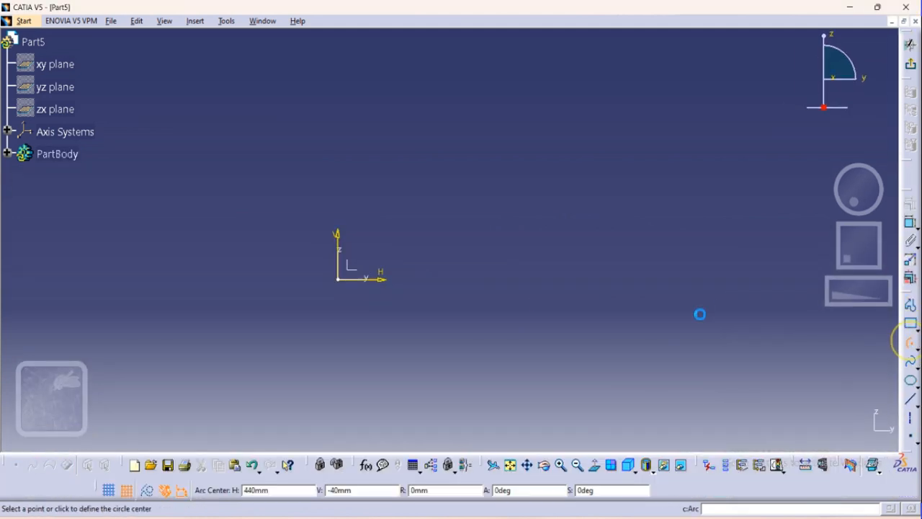
{"action": "left_click", "coordinate": [339, 279]}
{"action": "left_click", "coordinate": [239, 272]}
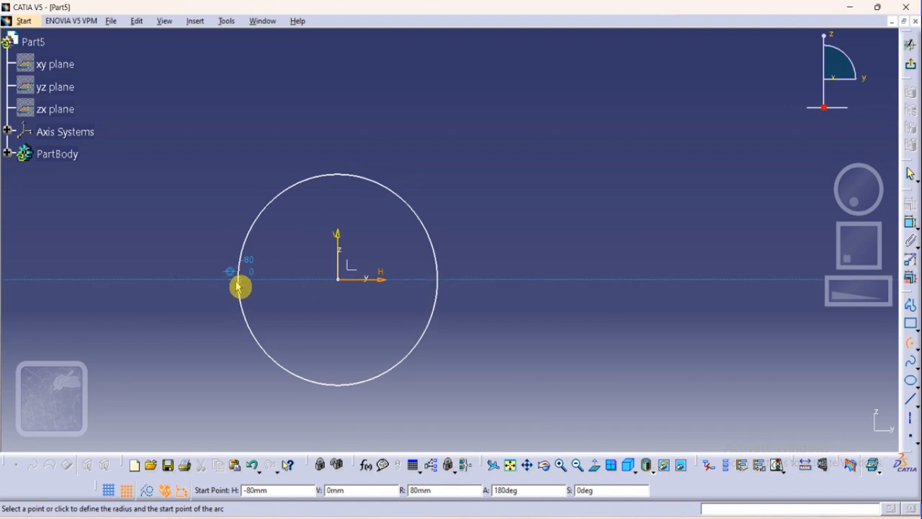
{"action": "left_click", "coordinate": [239, 279]}
{"action": "left_click", "coordinate": [444, 287]}
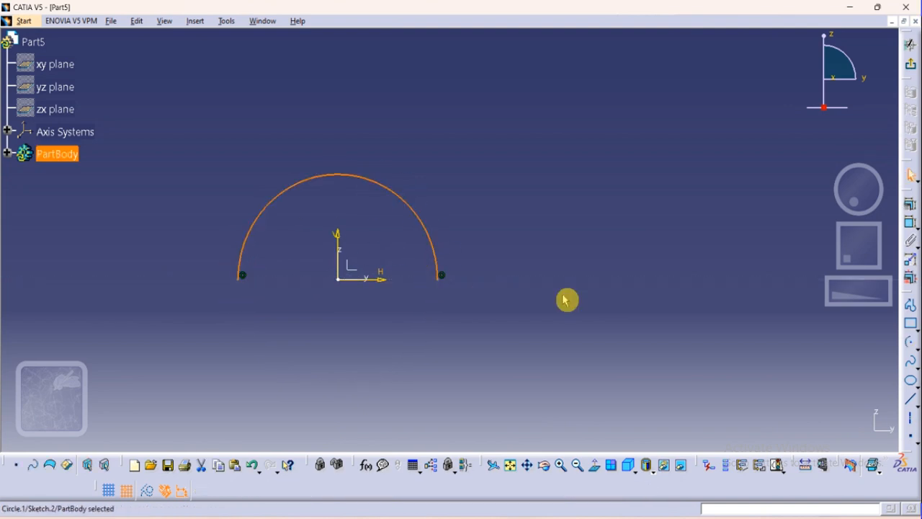
{"action": "left_click", "coordinate": [591, 310]}
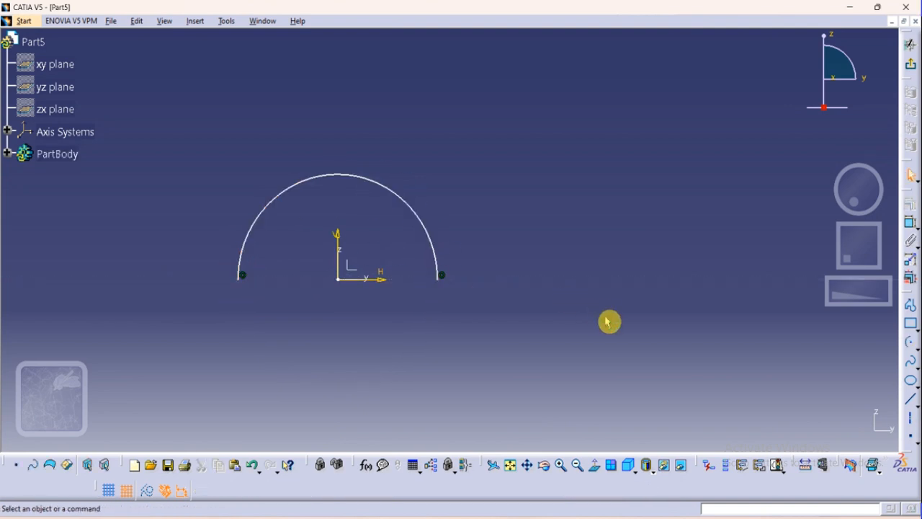
Exit the sketch, keeping the half circle as its only arc.
{"action": "left_click", "coordinate": [511, 465]}
{"action": "left_click_drag", "start_coordinate": [511, 336], "coordinate": [416, 336]}
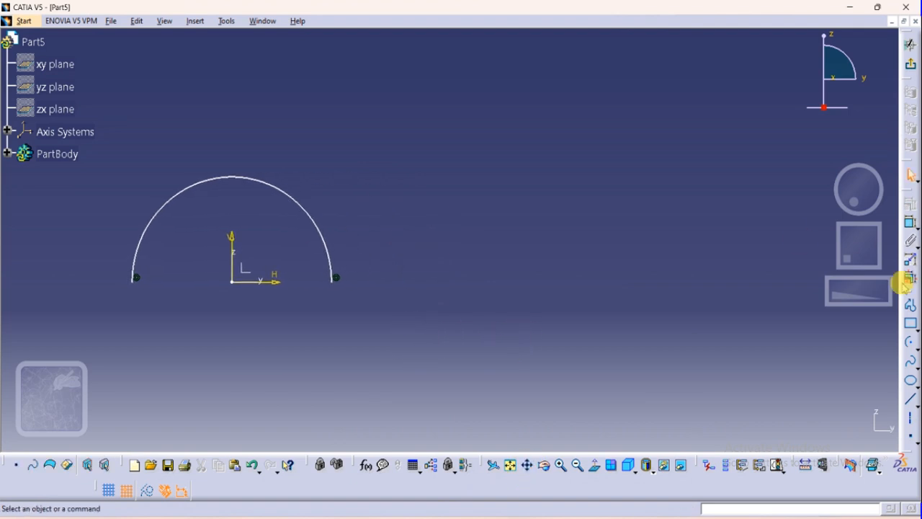
{"action": "left_click", "coordinate": [910, 342]}
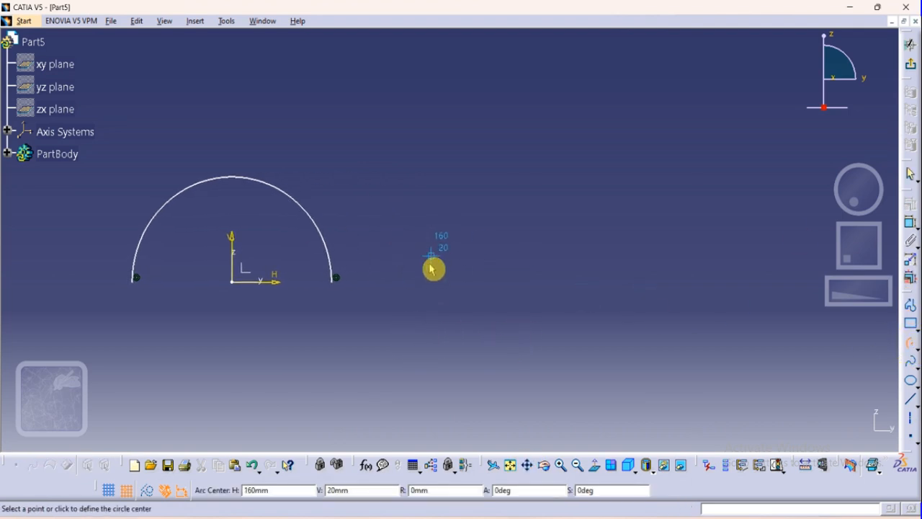
{"action": "left_click", "coordinate": [911, 175]}
{"action": "left_click", "coordinate": [911, 65]}
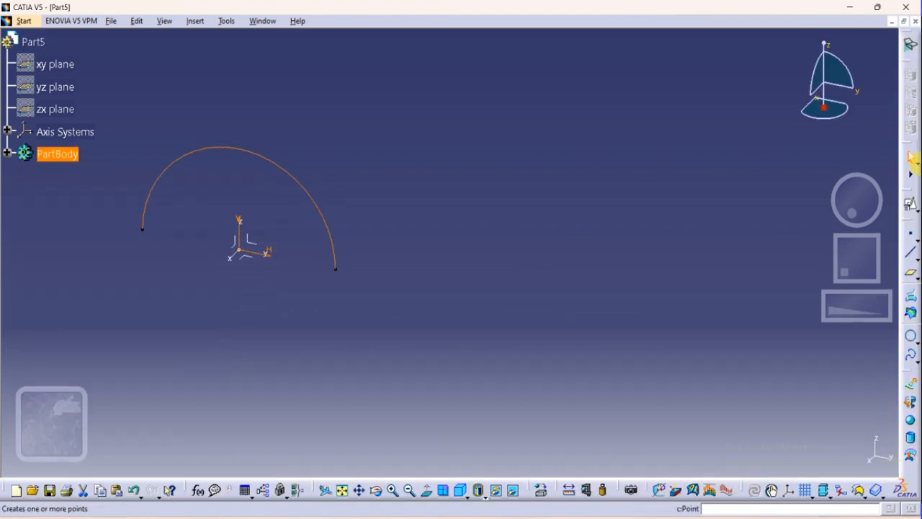
{"action": "left_click", "coordinate": [910, 206]}
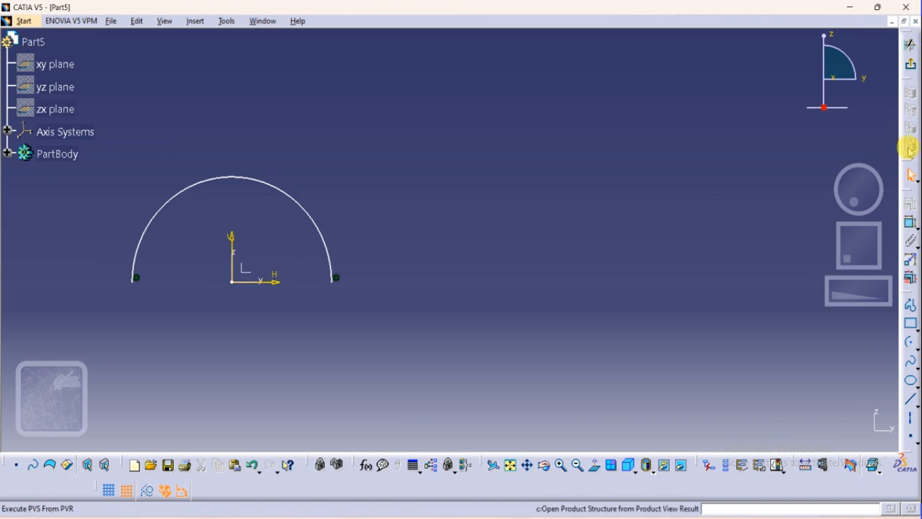
{"action": "left_click", "coordinate": [909, 65]}
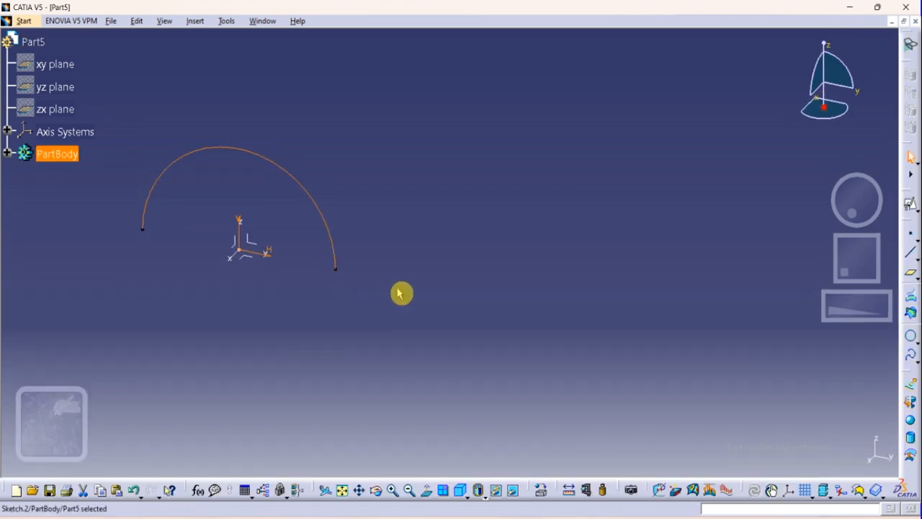
Start a second, non-positioned sketch on the axis system's YZ plane.
{"action": "middle_click_drag", "start_coordinate": [401, 293], "coordinate": [370, 305]}
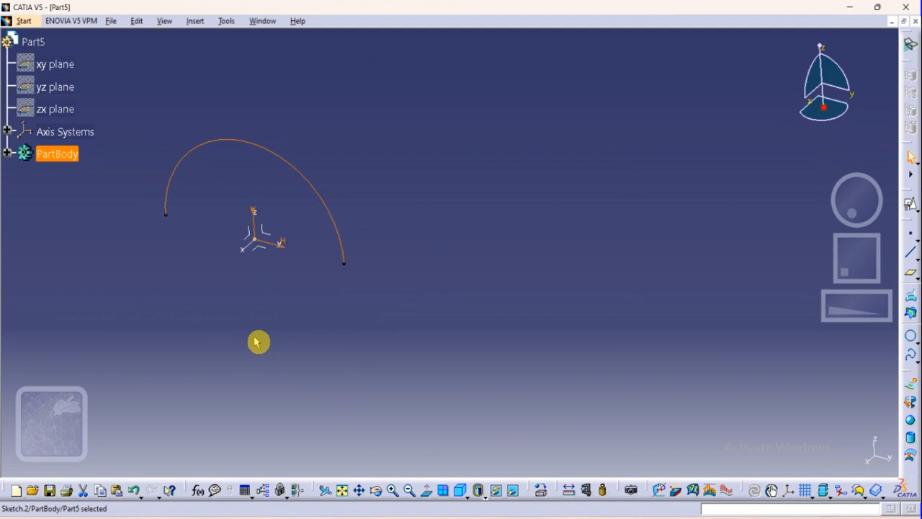
{"action": "left_click", "coordinate": [358, 491]}
{"action": "left_click_drag", "start_coordinate": [233, 258], "coordinate": [317, 333]}
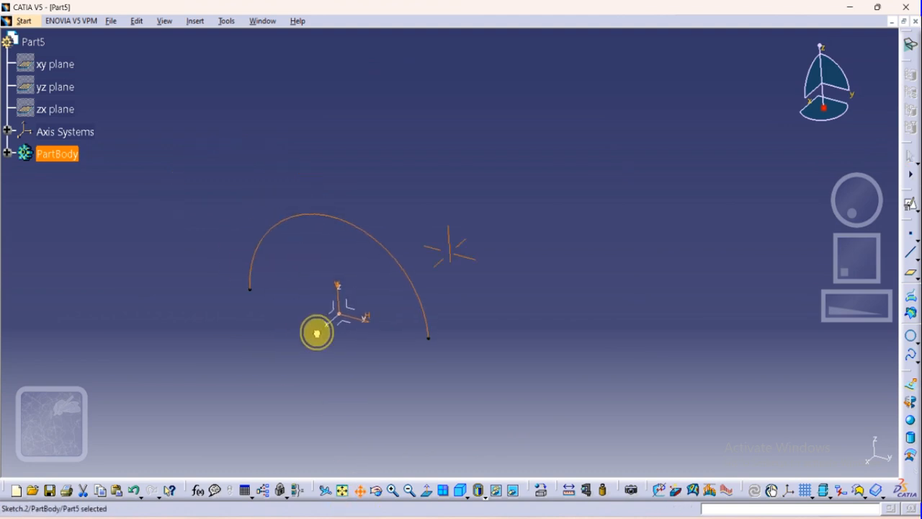
{"action": "left_click", "coordinate": [914, 211]}
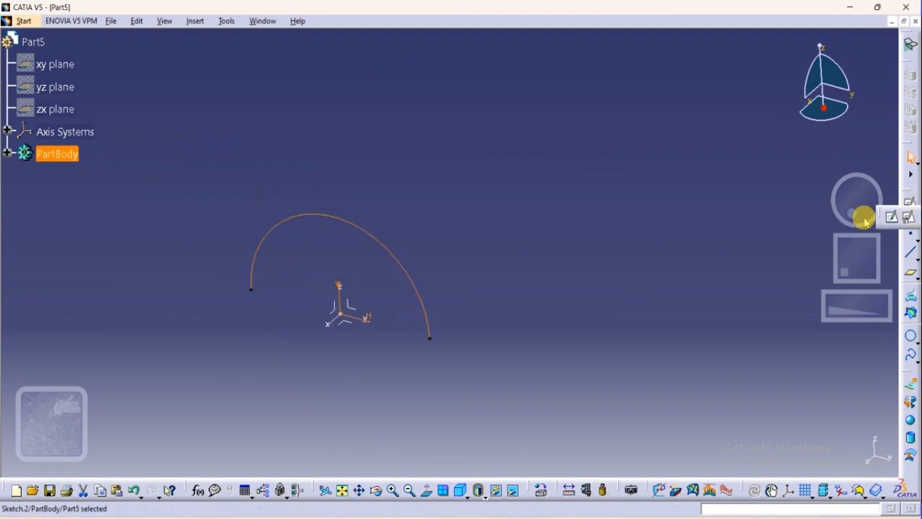
{"action": "left_click", "coordinate": [892, 218]}
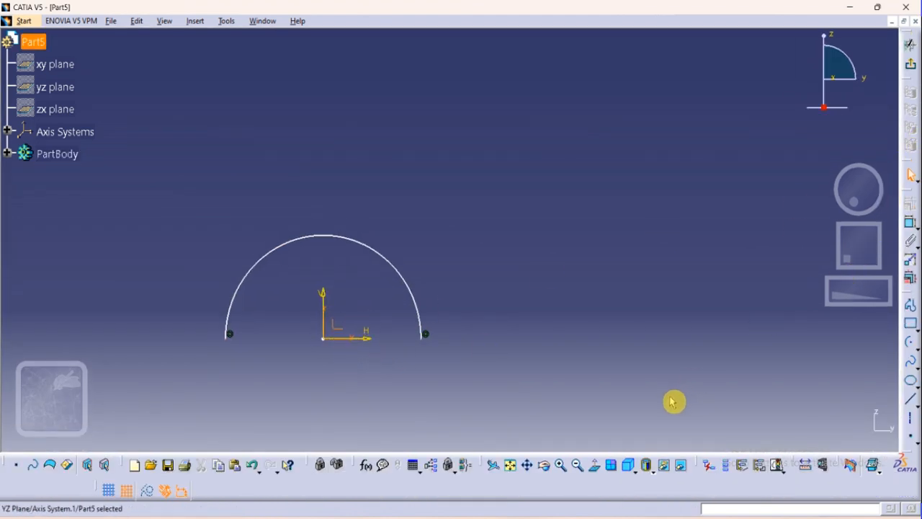
{"action": "left_click", "coordinate": [911, 343]}
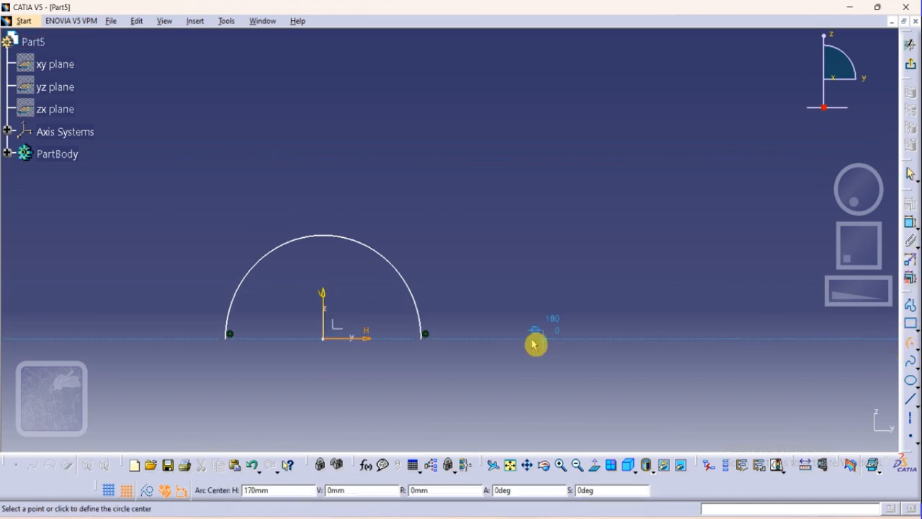
{"action": "left_click", "coordinate": [614, 340]}
{"action": "left_click", "coordinate": [572, 247]}
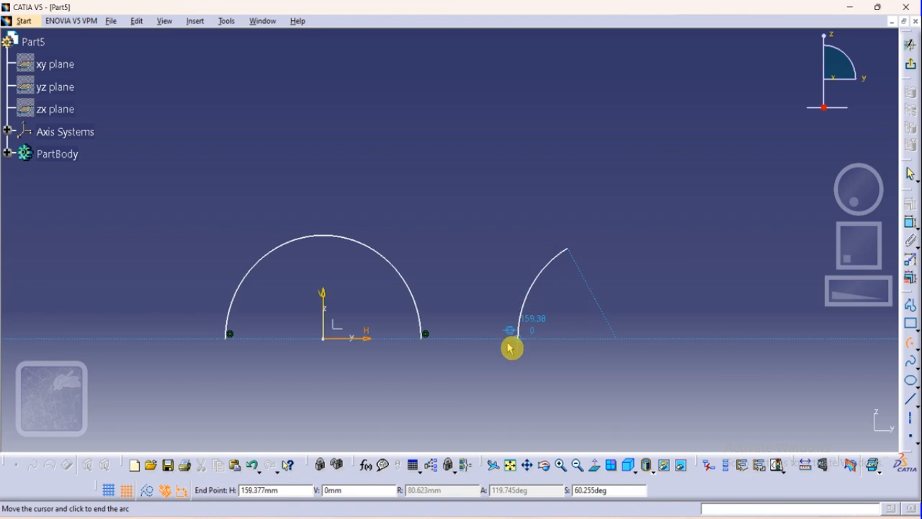
{"action": "key", "text": "Escape"}
Sketch a second upper half-circle arc of 50 mm radius, centred on the horizontal axis about 230 mm from the origin, and exit the sketch.
{"action": "left_click", "coordinate": [911, 343]}
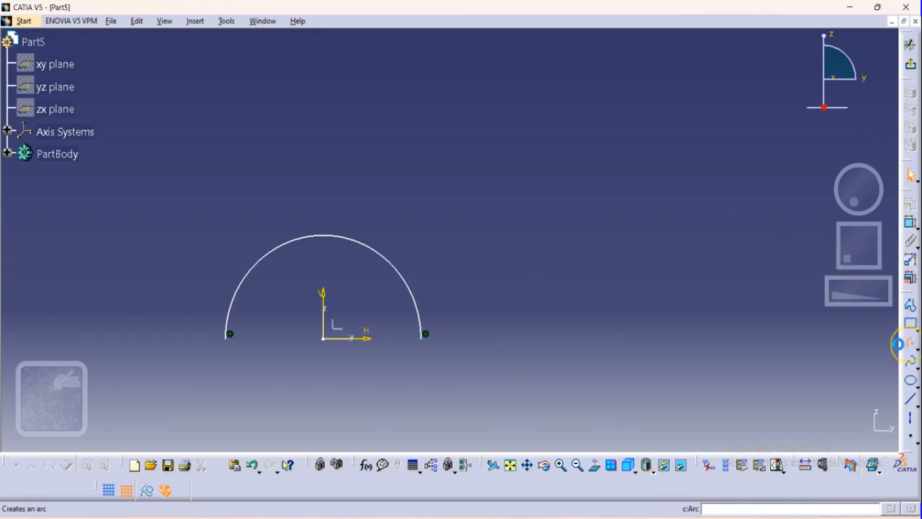
{"action": "left_click", "coordinate": [604, 343]}
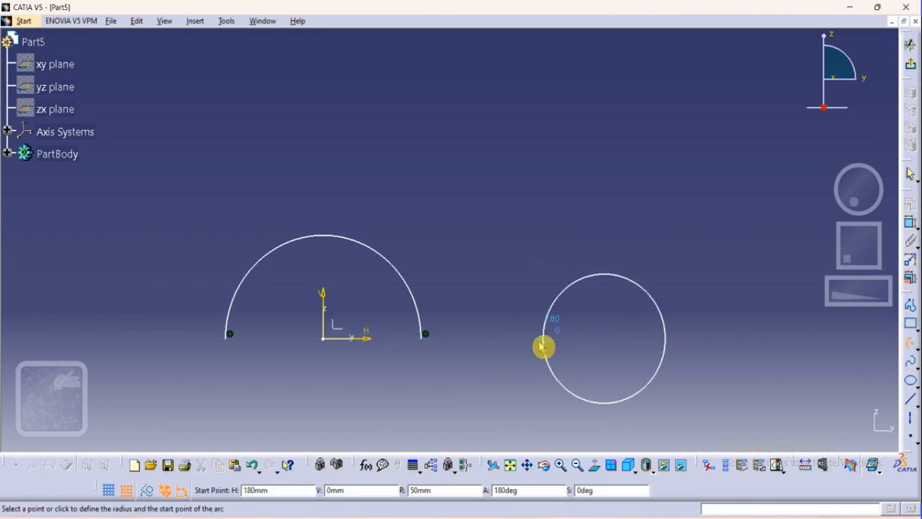
{"action": "left_click", "coordinate": [543, 347]}
{"action": "left_click", "coordinate": [718, 344]}
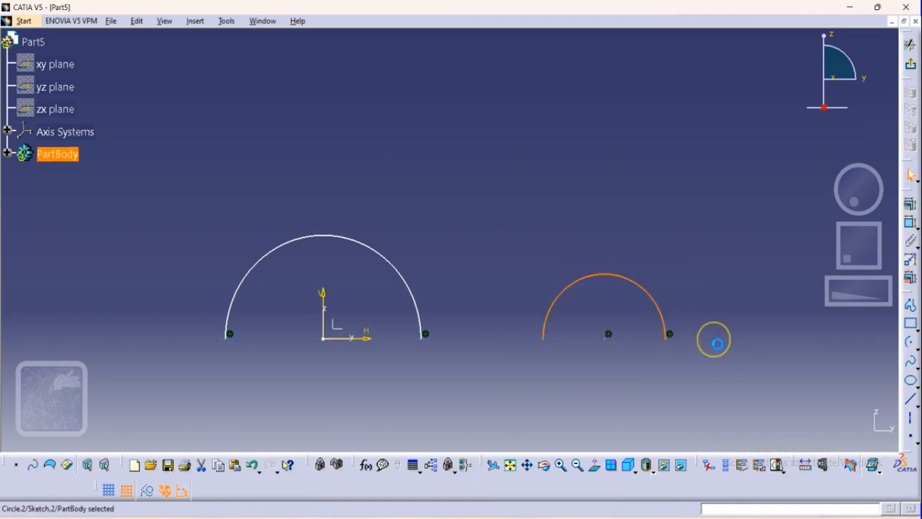
{"action": "left_click", "coordinate": [643, 178]}
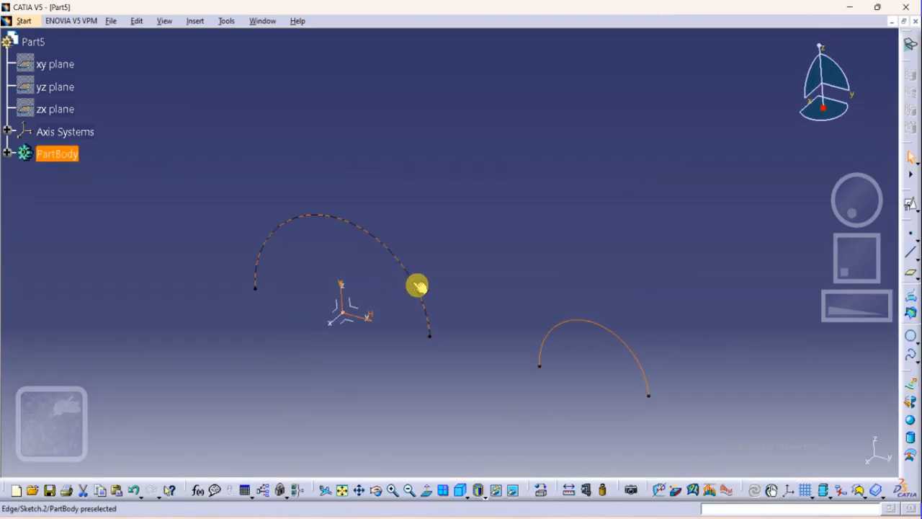
Check whether the larger and smaller half circles can be selected as separate sketches.
{"action": "left_click", "coordinate": [416, 287]}
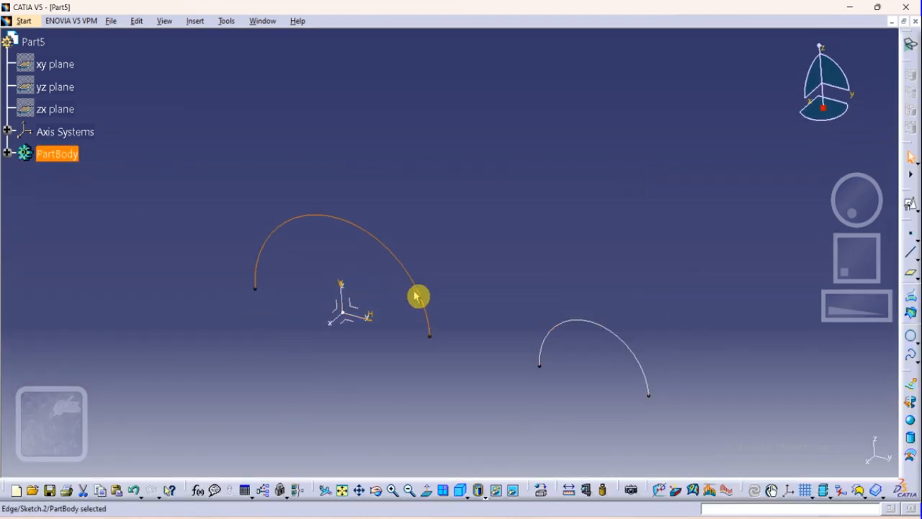
{"action": "left_click", "coordinate": [580, 322]}
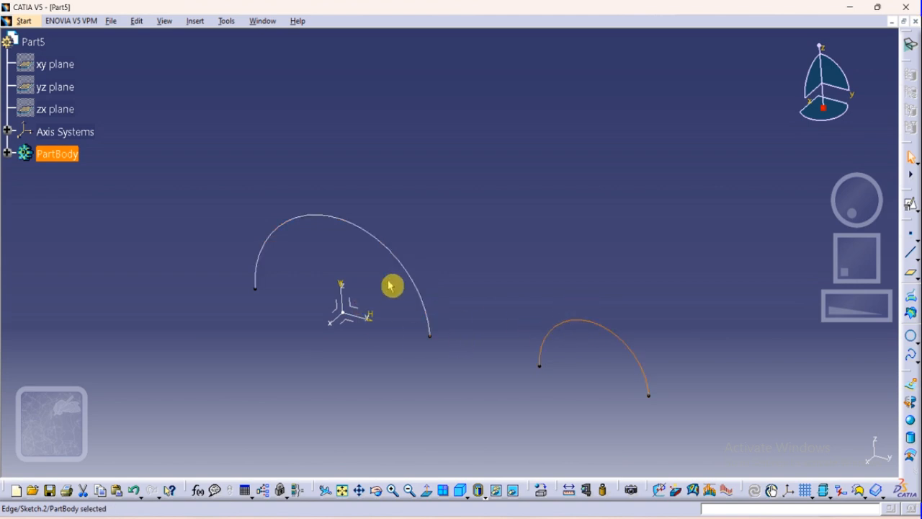
{"action": "left_click", "coordinate": [411, 276]}
{"action": "left_click", "coordinate": [425, 404]}
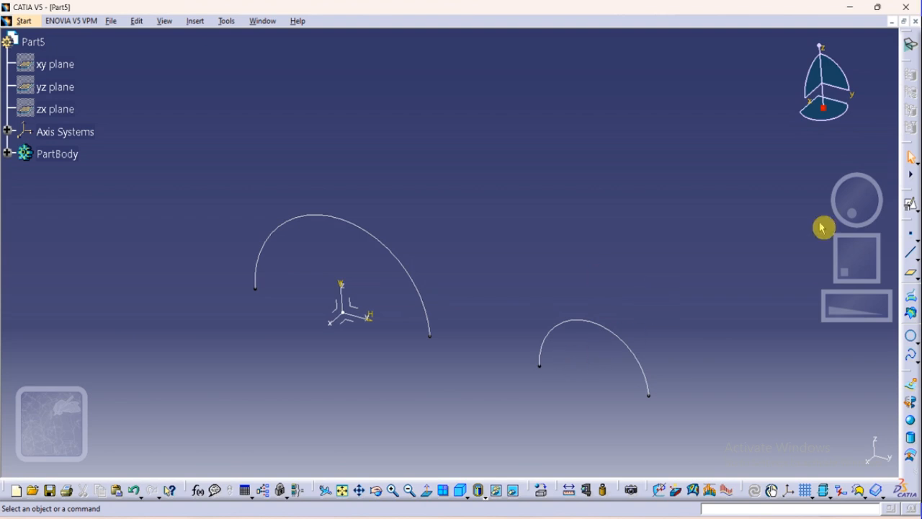
{"action": "left_click", "coordinate": [910, 389]}
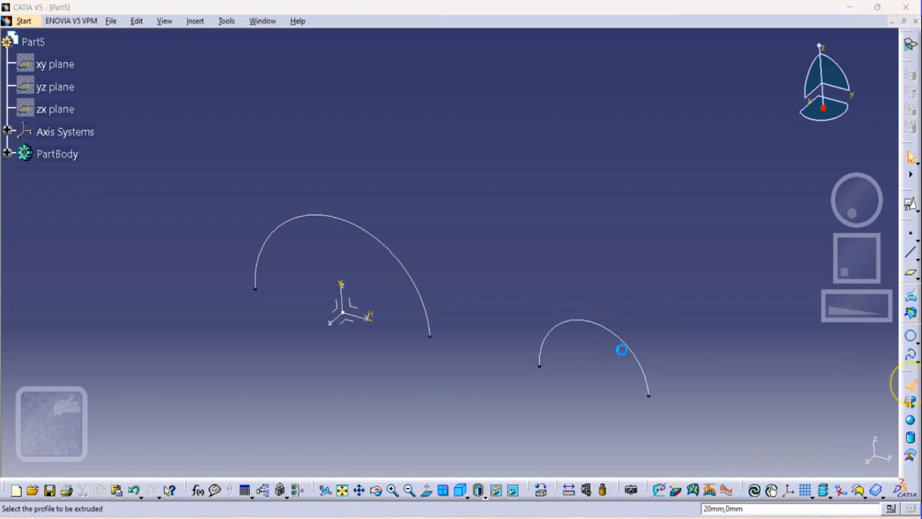
{"action": "left_click", "coordinate": [379, 235]}
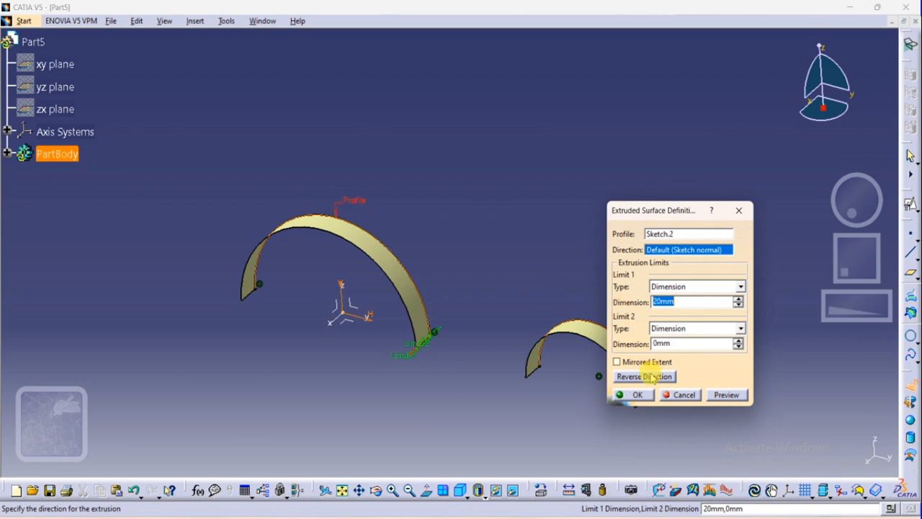
{"action": "left_click", "coordinate": [683, 395]}
Delete the sketch that contains both half-circle arcs.
{"action": "left_click", "coordinate": [608, 338]}
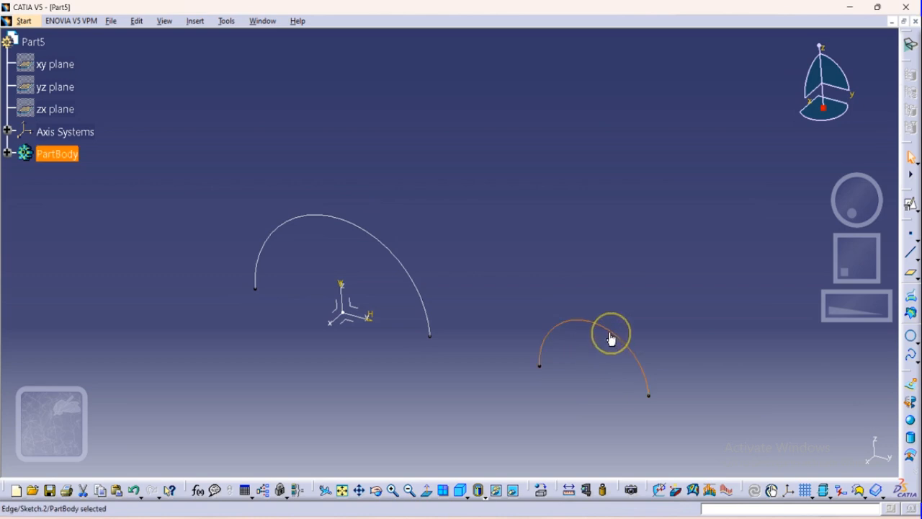
{"action": "key", "text": "Delete"}
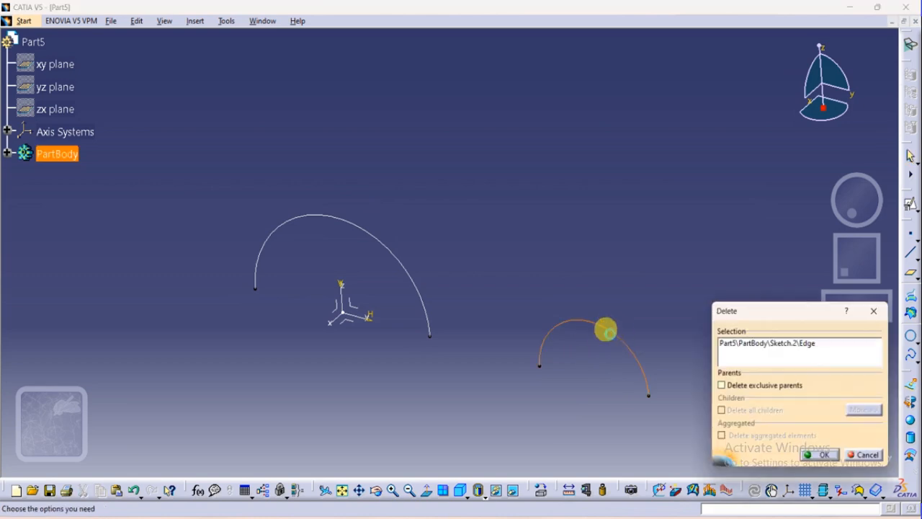
{"action": "left_click", "coordinate": [820, 456]}
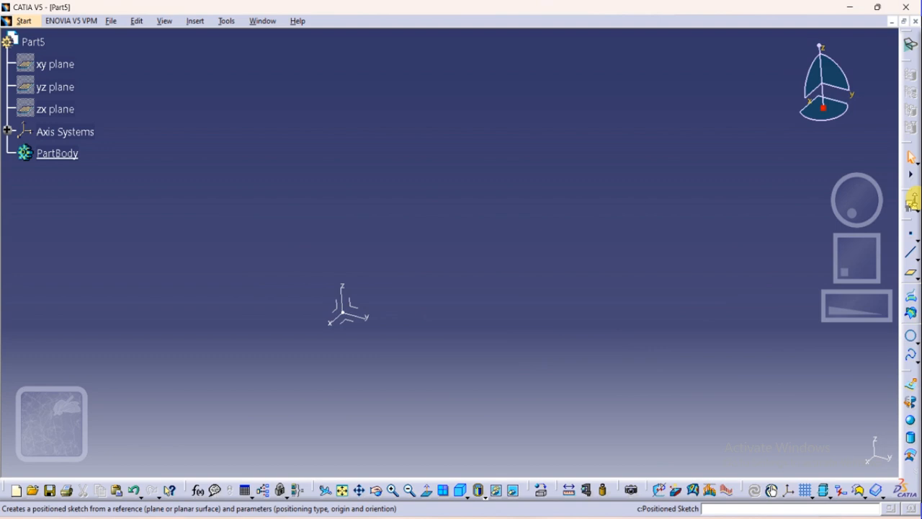
Start a new positioned sketch on the axis system's YZ plane.
{"action": "left_click", "coordinate": [909, 205]}
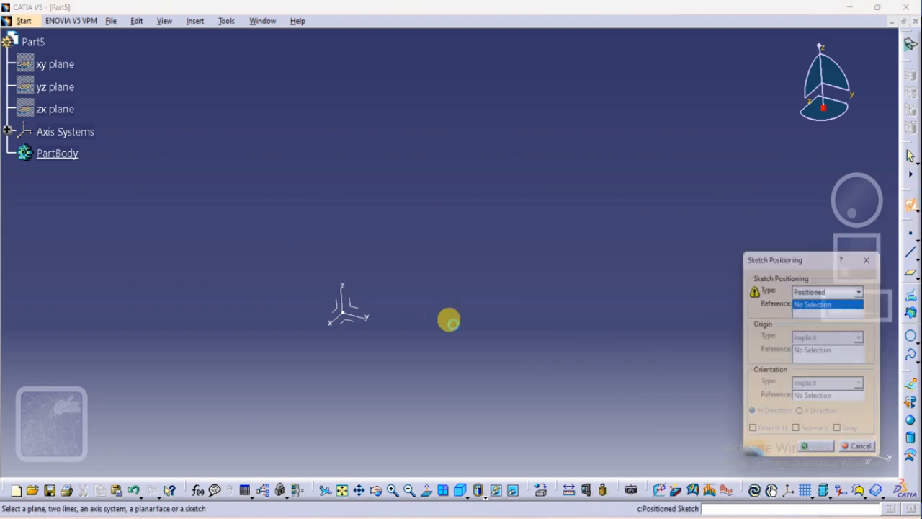
{"action": "left_click", "coordinate": [353, 307]}
{"action": "left_click", "coordinate": [823, 457]}
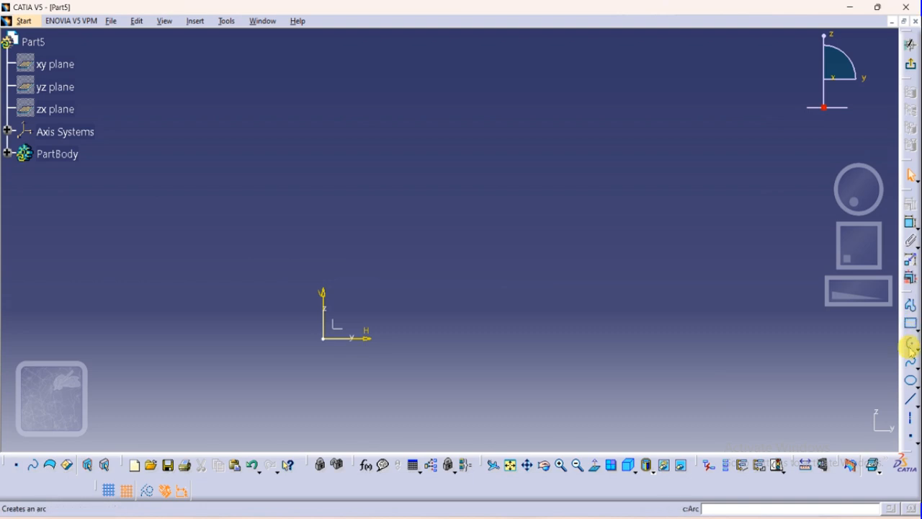
Sketch an upper half-circle arc of about 90 mm radius centred on the origin, with both ends on the horizontal axis, and exit the sketch.
{"action": "left_click", "coordinate": [911, 343]}
{"action": "left_click", "coordinate": [323, 340]}
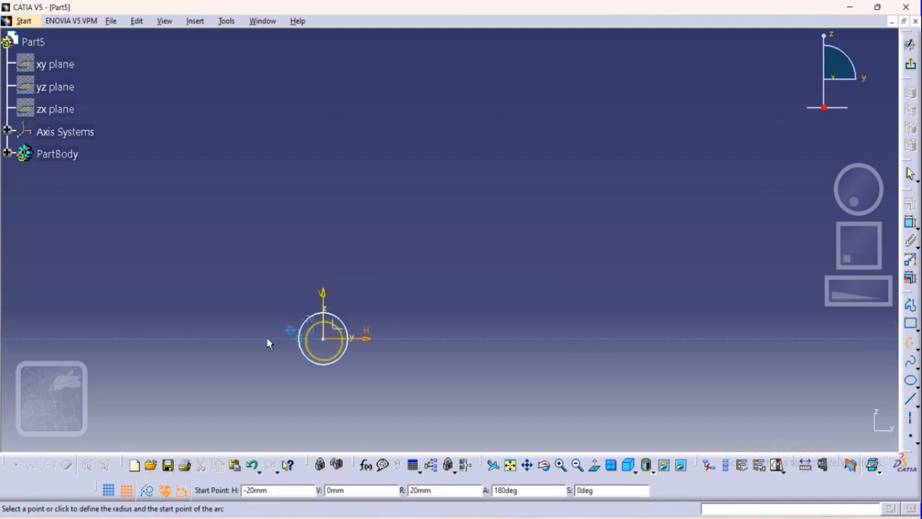
{"action": "left_click", "coordinate": [214, 338]}
{"action": "left_click", "coordinate": [449, 346]}
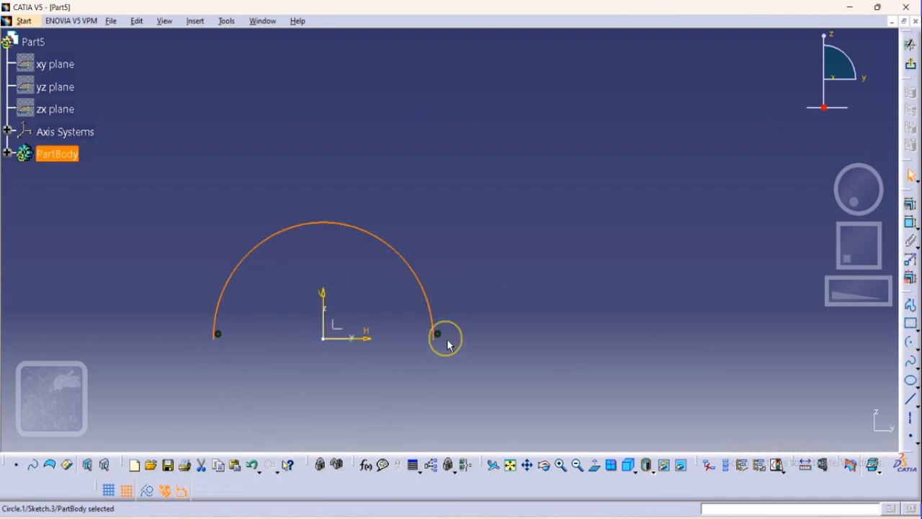
{"action": "left_click", "coordinate": [912, 64]}
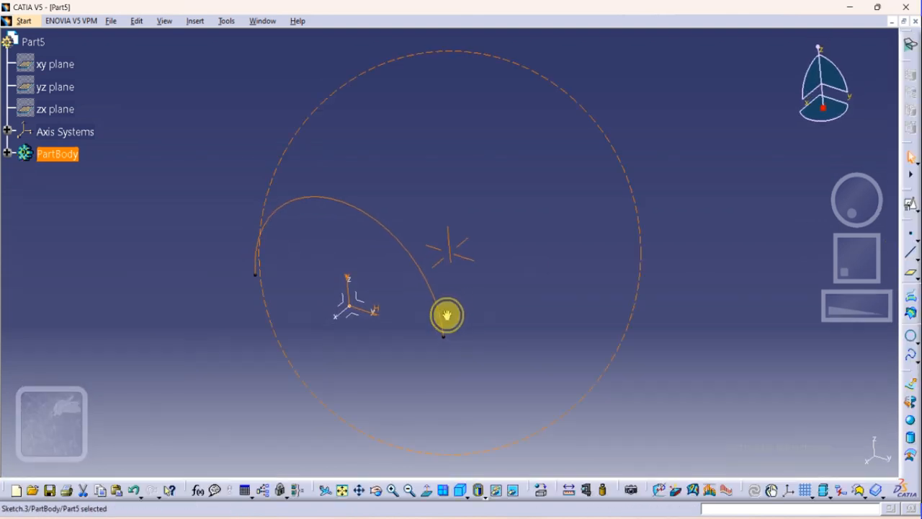
{"action": "left_click", "coordinate": [559, 409]}
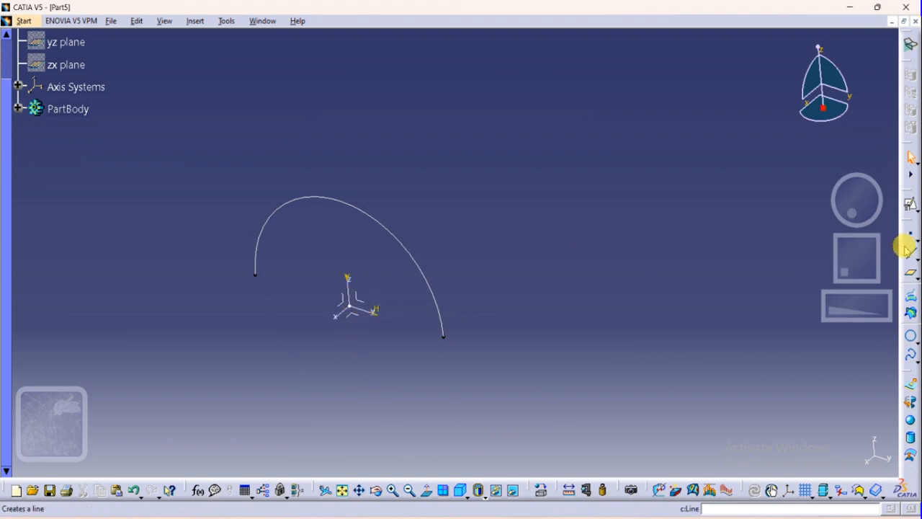
Start a second, separate positioned sketch on the axis system's YZ plane with implicit origin and orientation.
{"action": "left_click", "coordinate": [912, 205]}
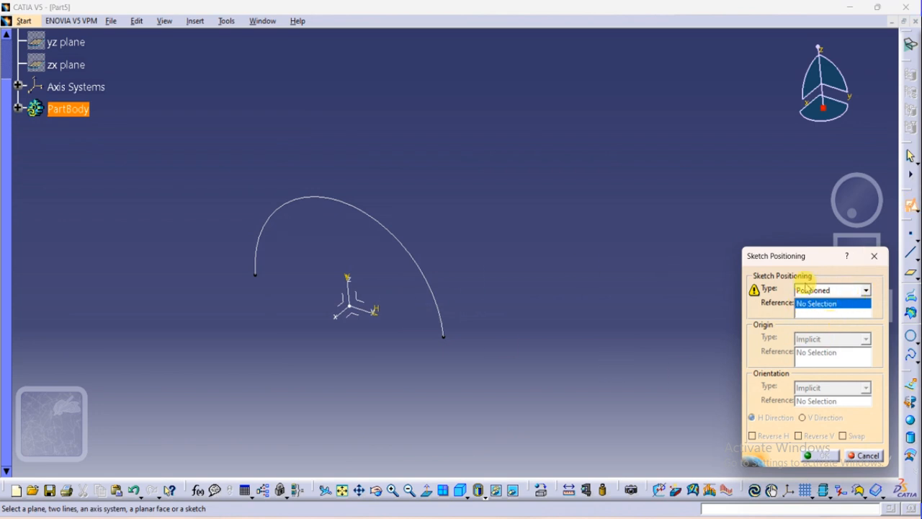
{"action": "left_click", "coordinate": [369, 306]}
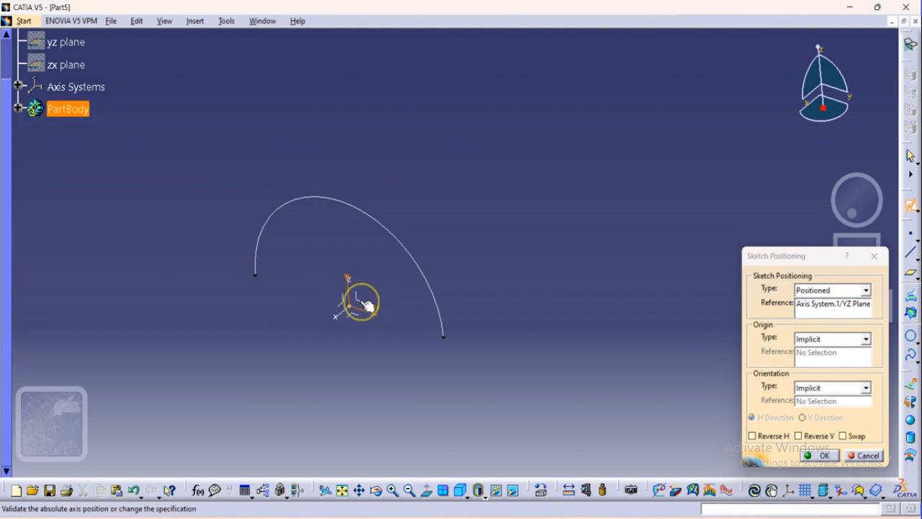
{"action": "left_click", "coordinate": [818, 455]}
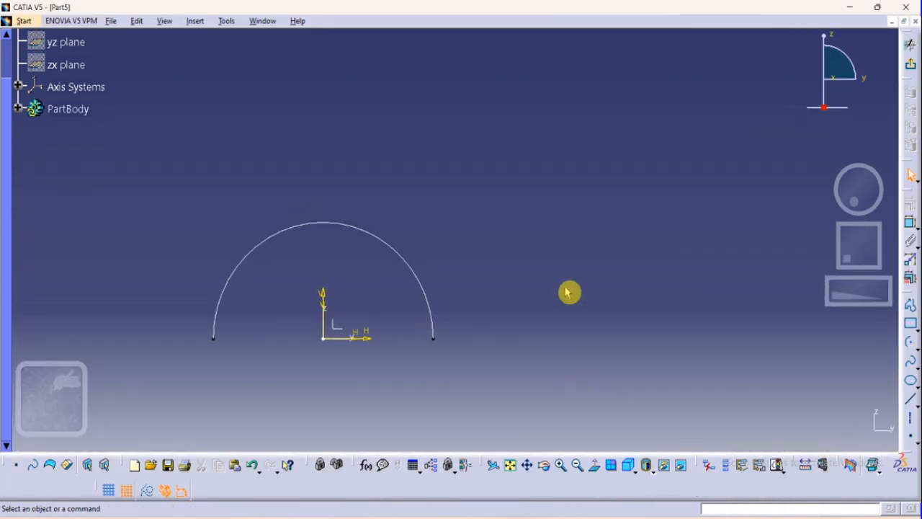
Sketch an upper half-circle arc of 90 mm radius, centred on the horizontal axis 260 mm from the origin, and exit the sketch.
{"action": "left_click", "coordinate": [910, 343]}
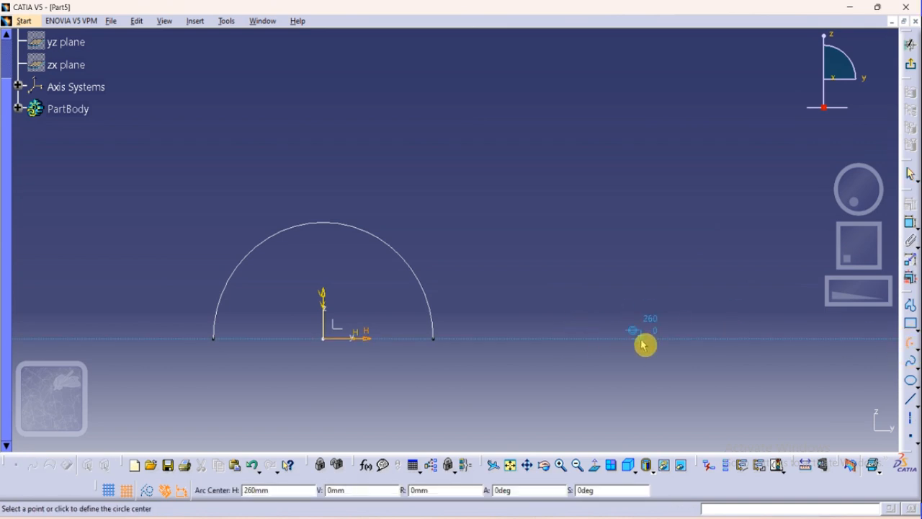
{"action": "left_click", "coordinate": [640, 339]}
{"action": "left_click", "coordinate": [532, 338]}
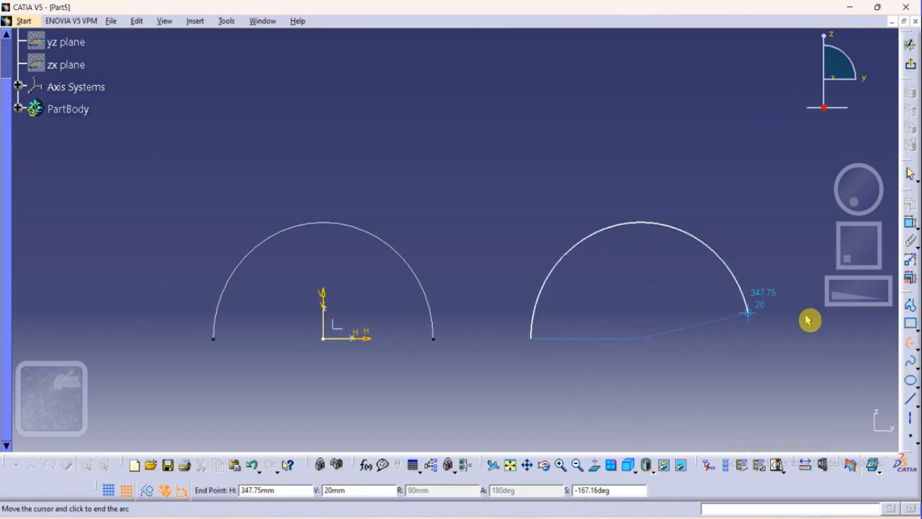
{"action": "left_click", "coordinate": [809, 338]}
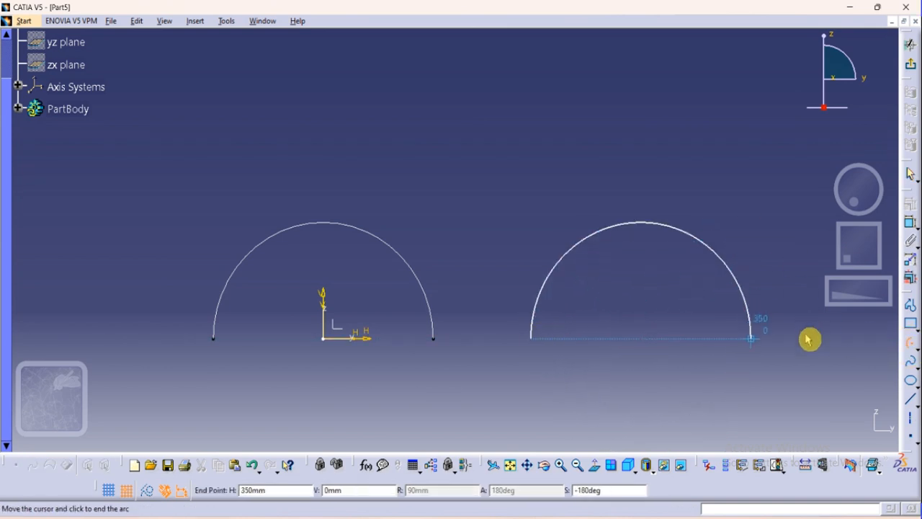
{"action": "left_click", "coordinate": [911, 45]}
Check that the two half circles can each be selected individually.
{"action": "left_click", "coordinate": [426, 292]}
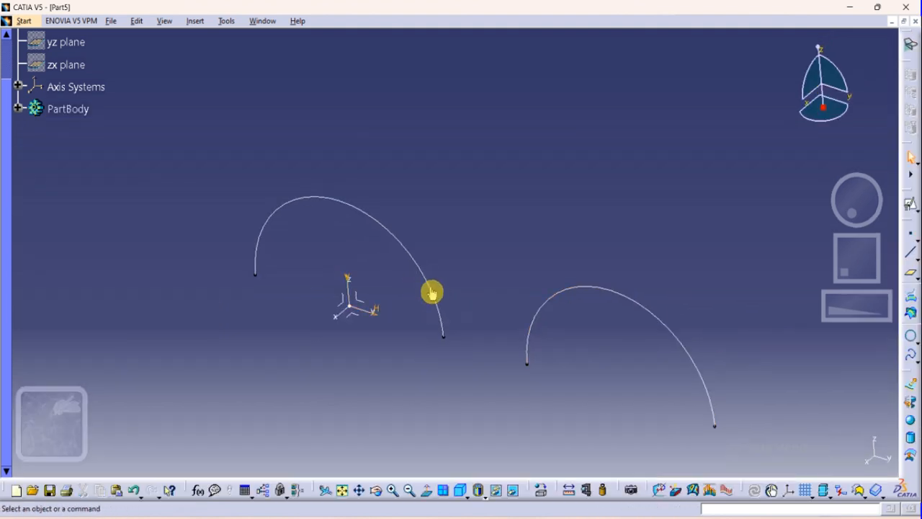
{"action": "left_click", "coordinate": [431, 291]}
{"action": "left_click", "coordinate": [565, 292]}
{"action": "left_click", "coordinate": [575, 361]}
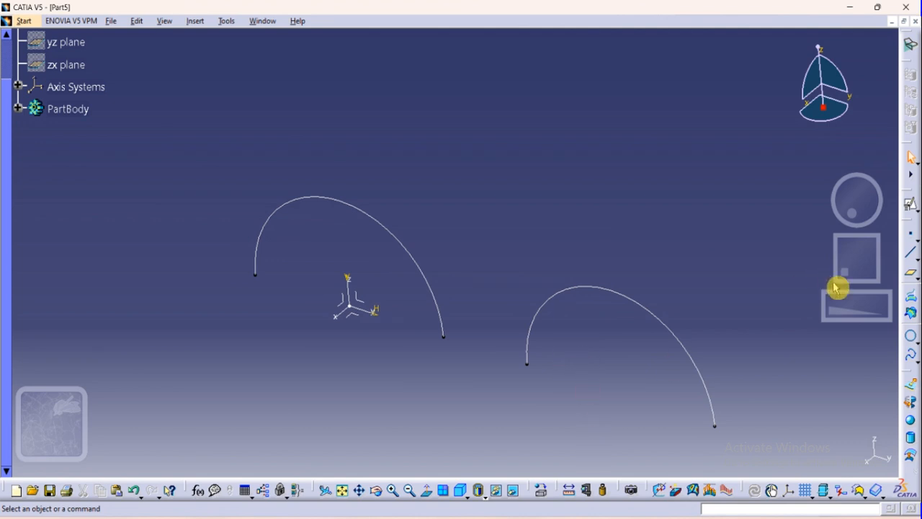
Extrude the half circle around the origin into a 180 mm long surface along the sketch normal, in the reversed direction.
{"action": "left_click", "coordinate": [909, 392]}
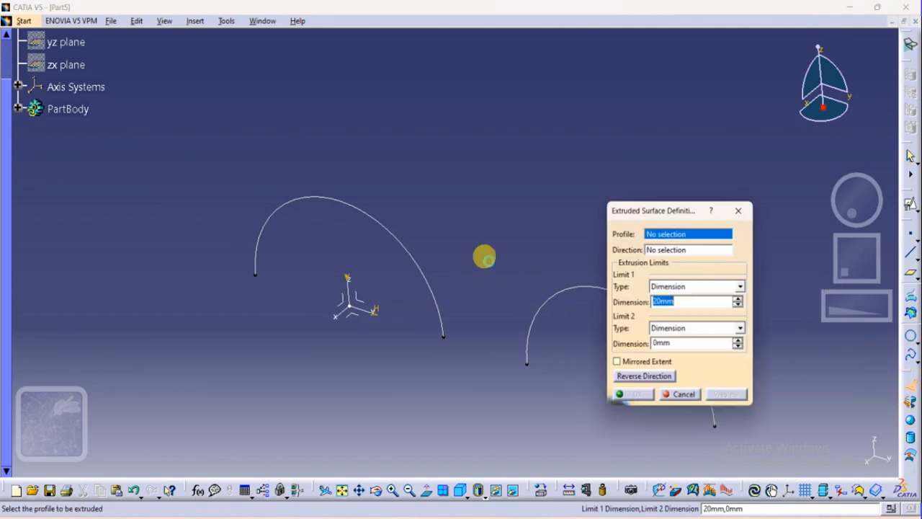
{"action": "left_click", "coordinate": [415, 265]}
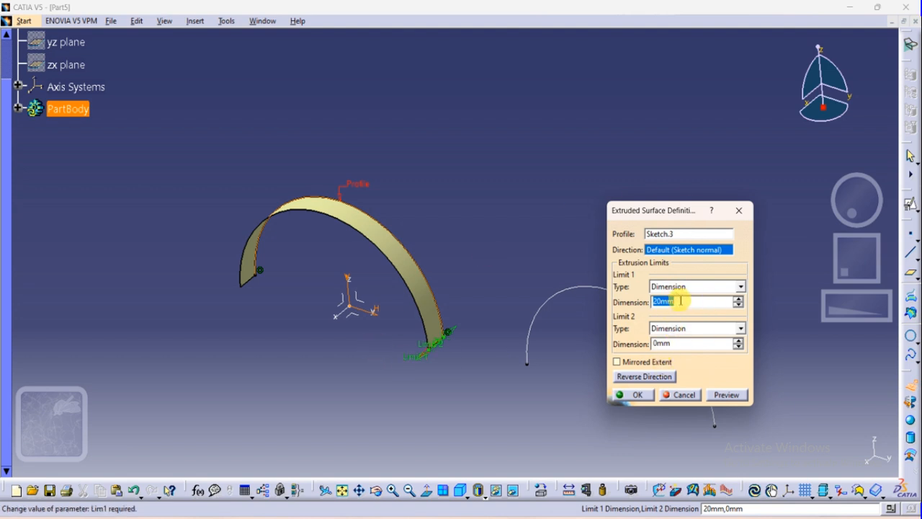
{"action": "left_click", "coordinate": [726, 395]}
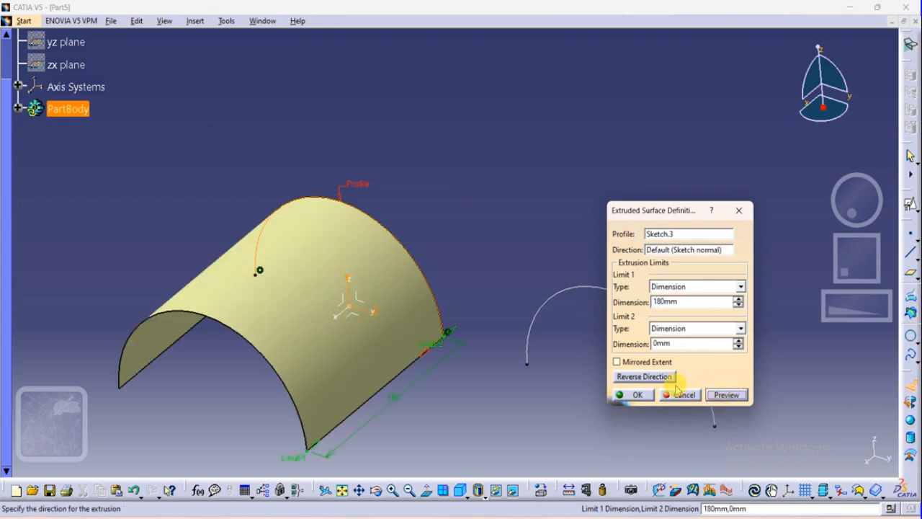
{"action": "left_click", "coordinate": [647, 377]}
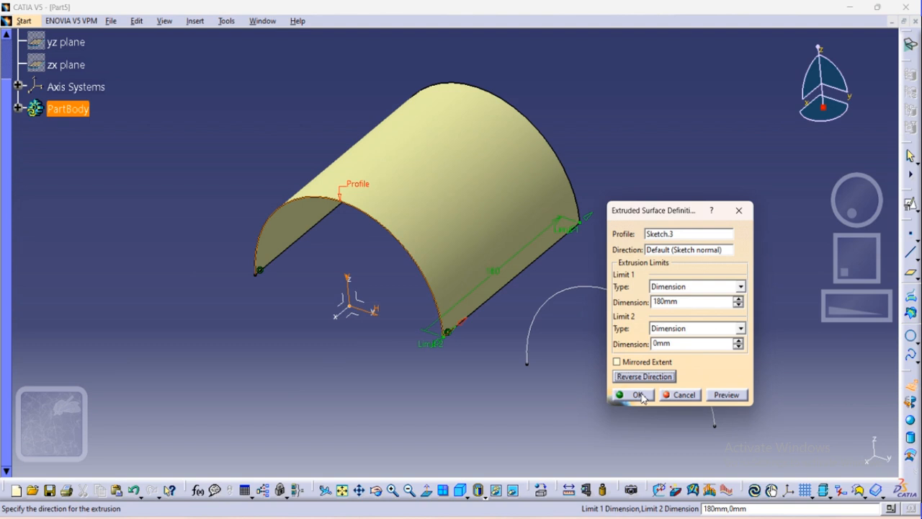
{"action": "left_click", "coordinate": [640, 396]}
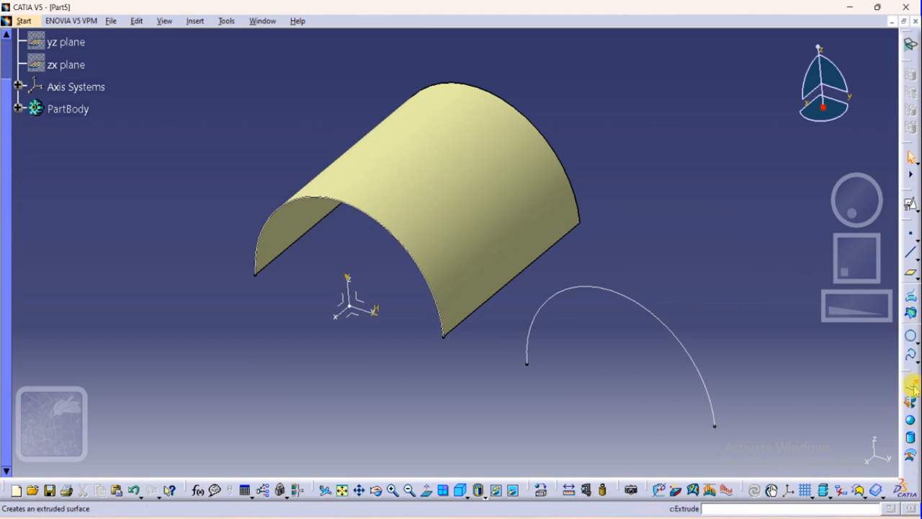
Extrude the second half circle into a 180 mm long surface with the direction reversed, matching the first surface.
{"action": "left_click", "coordinate": [912, 312]}
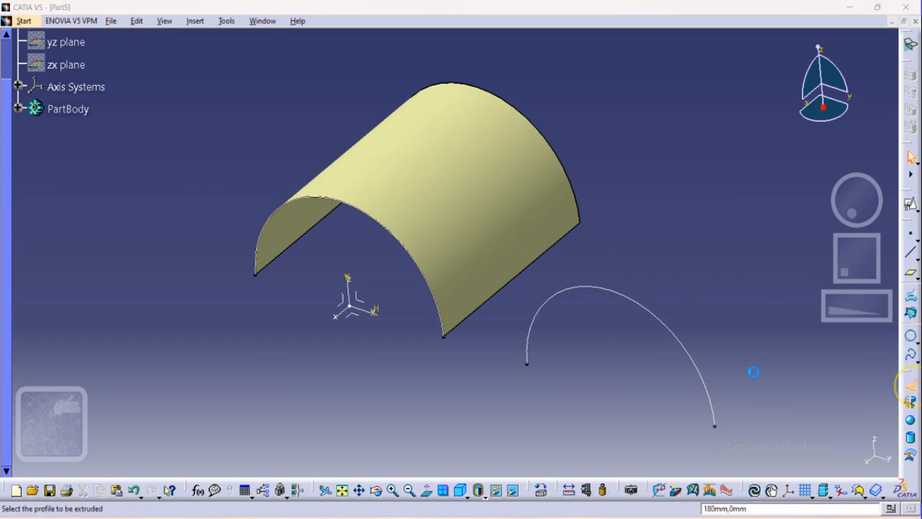
{"action": "left_click", "coordinate": [581, 291]}
{"action": "left_click", "coordinate": [647, 382]}
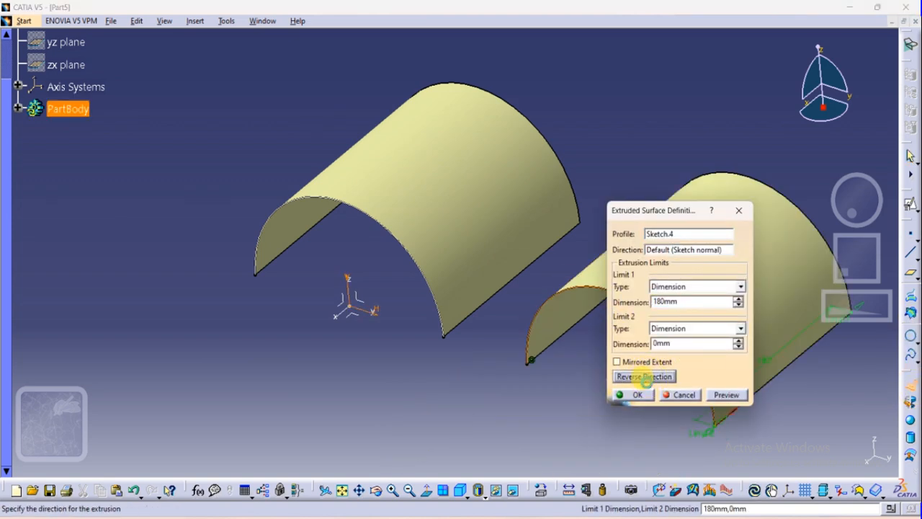
{"action": "left_click", "coordinate": [637, 396]}
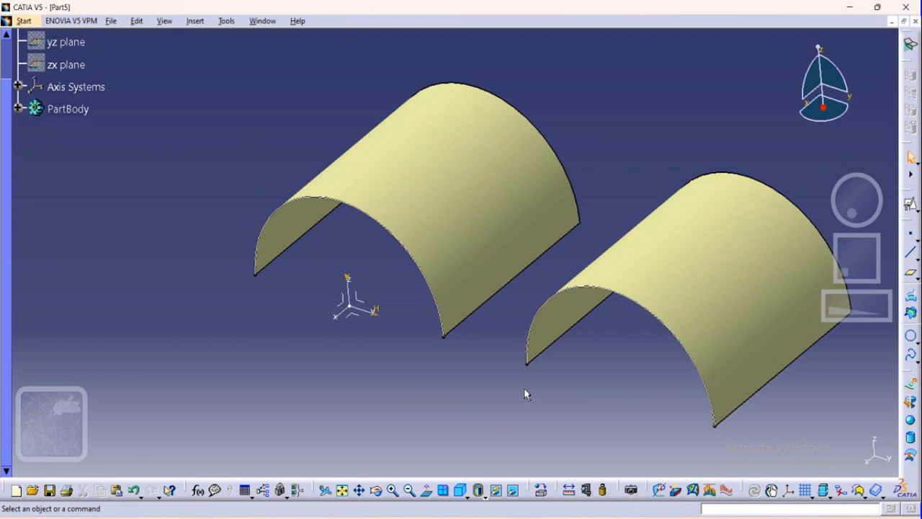
{"action": "left_click", "coordinate": [571, 401]}
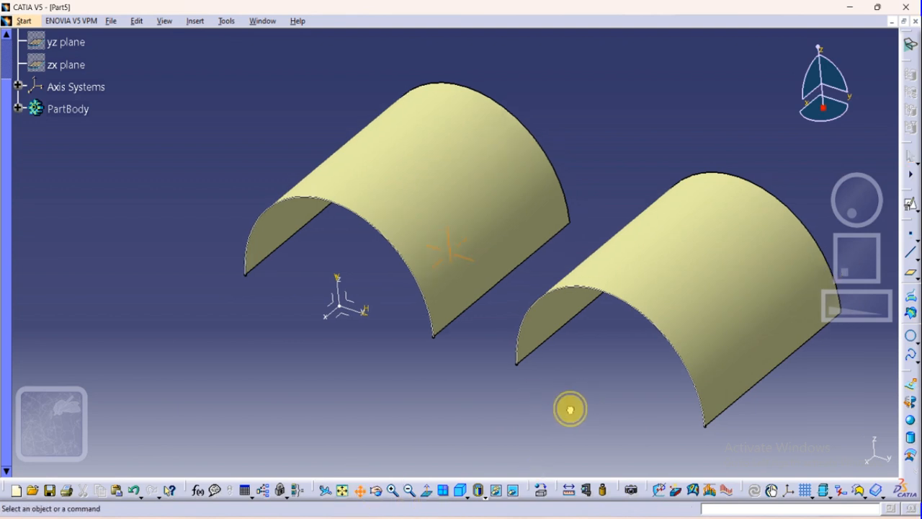
Create a reference plane offset 50 mm from the axis system's XY plane.
{"action": "left_click_drag", "start_coordinate": [568, 407], "coordinate": [455, 412]}
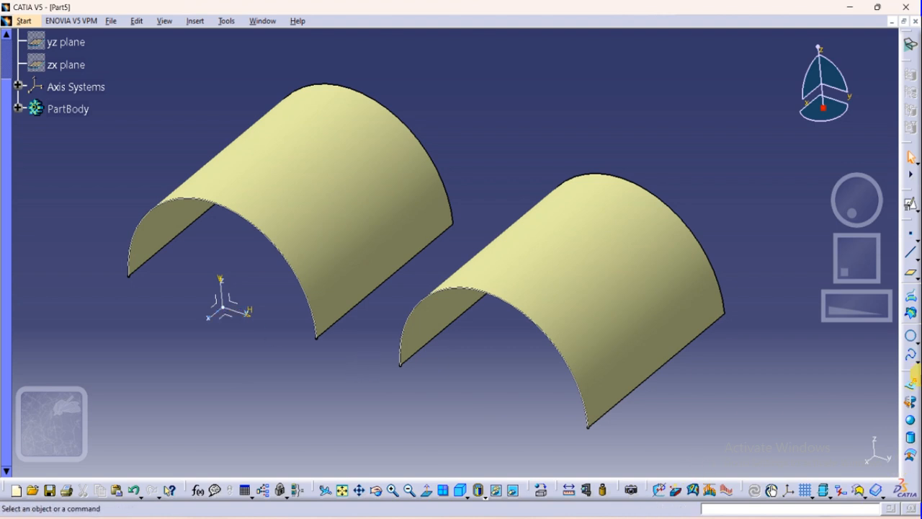
{"action": "left_click", "coordinate": [913, 275]}
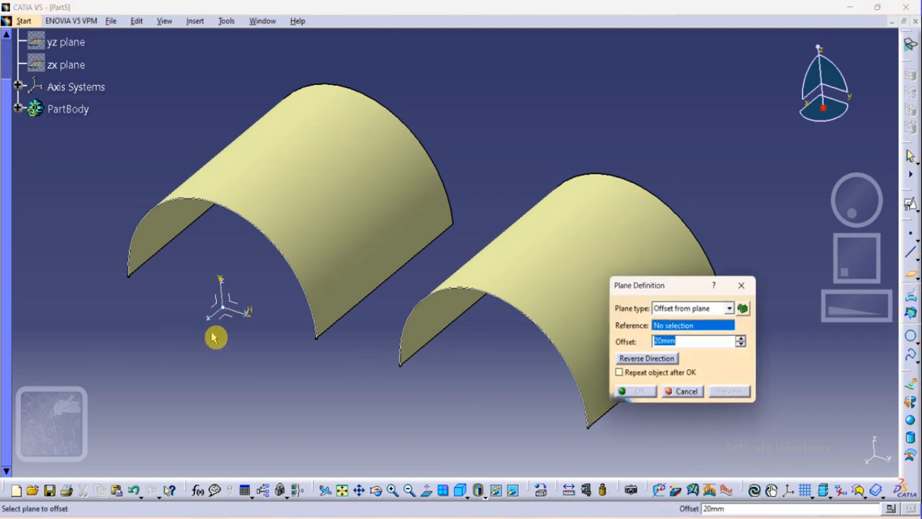
{"action": "left_click", "coordinate": [226, 313]}
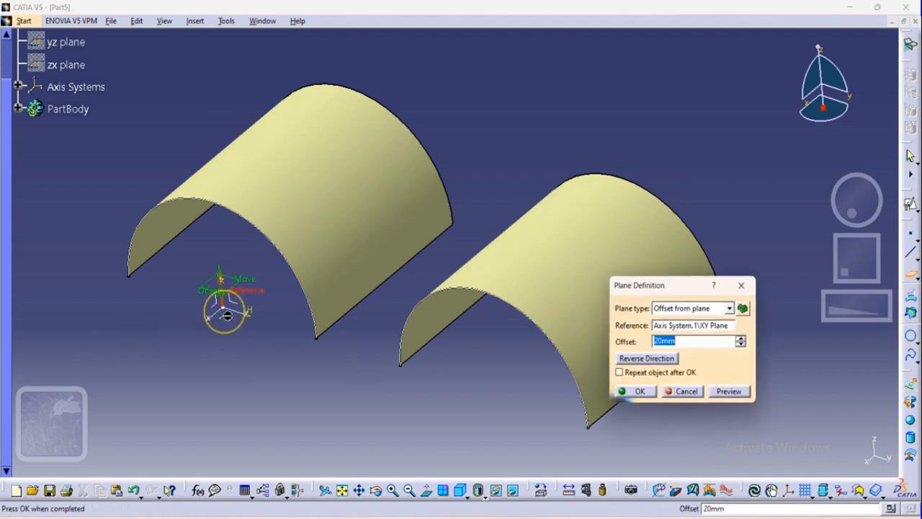
{"action": "left_click", "coordinate": [693, 348]}
{"action": "type", "text": "5"}
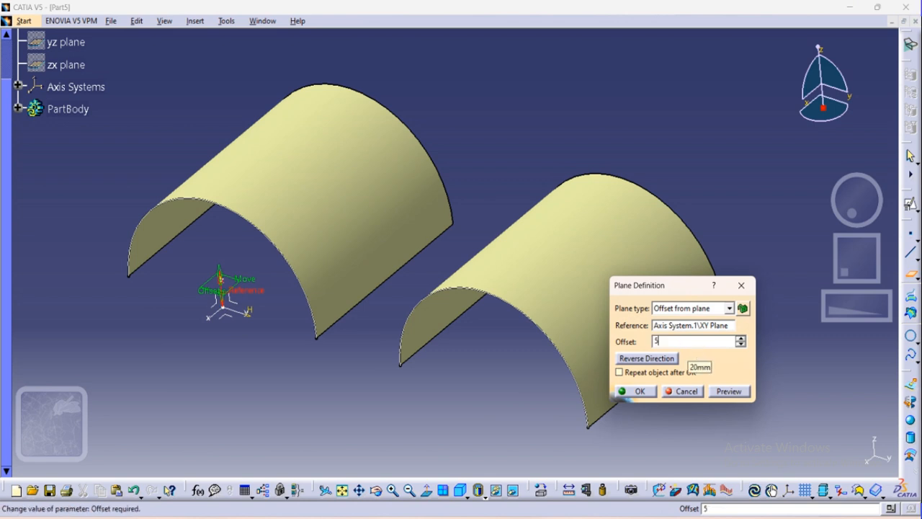
{"action": "type", "text": "0"}
{"action": "key", "text": "Return"}
{"action": "key", "text": "Return"}
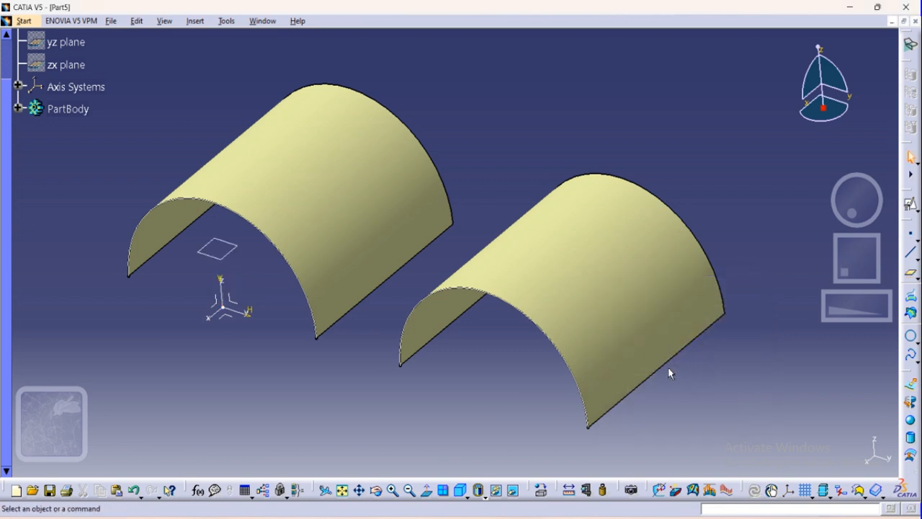
{"action": "left_click", "coordinate": [406, 299]}
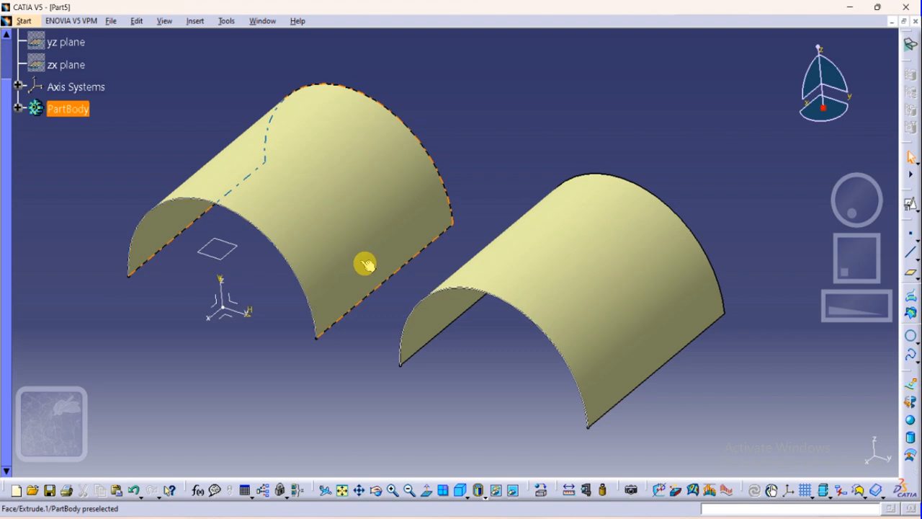
{"action": "double_click", "coordinate": [336, 236]}
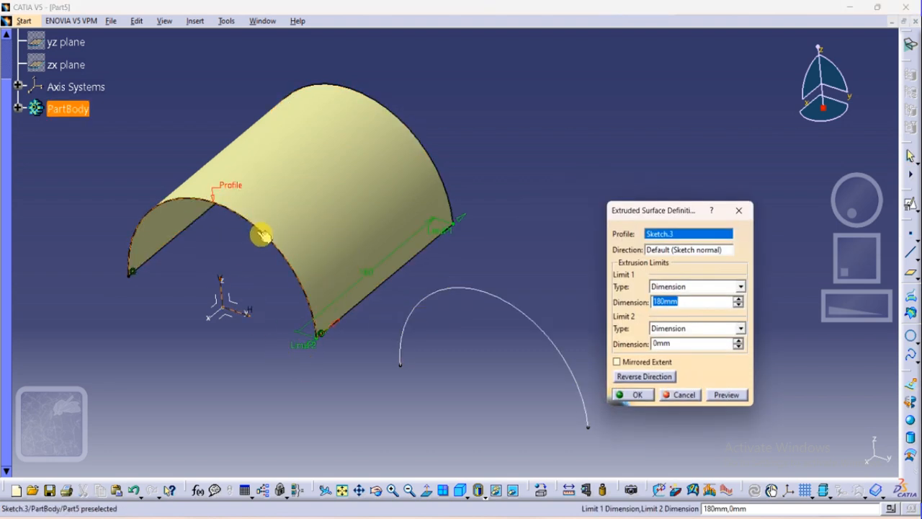
{"action": "key", "text": "Escape"}
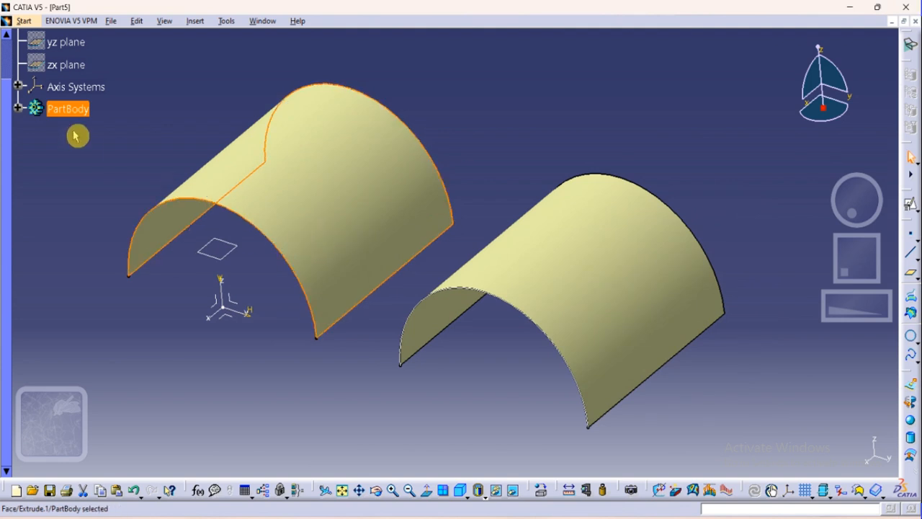
{"action": "left_click", "coordinate": [24, 107]}
{"action": "double_click", "coordinate": [277, 209]}
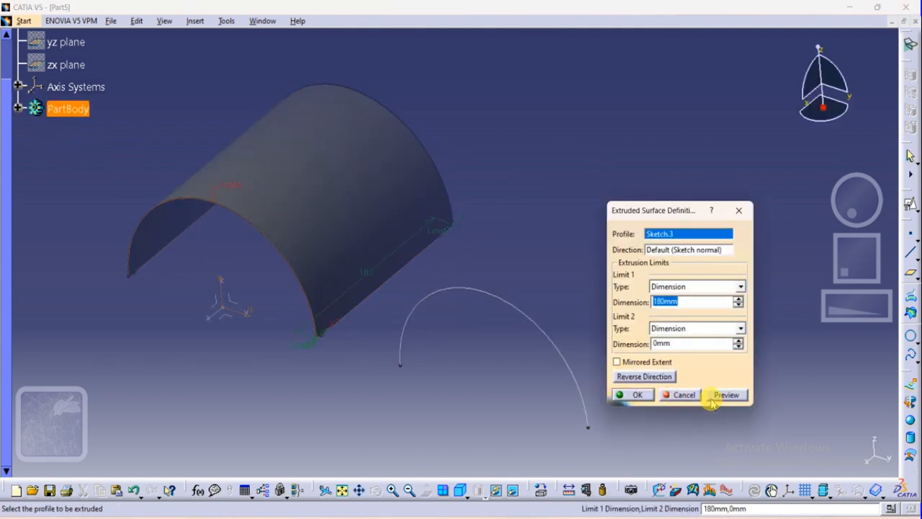
{"action": "left_click", "coordinate": [712, 395]}
{"action": "left_click", "coordinate": [681, 395]}
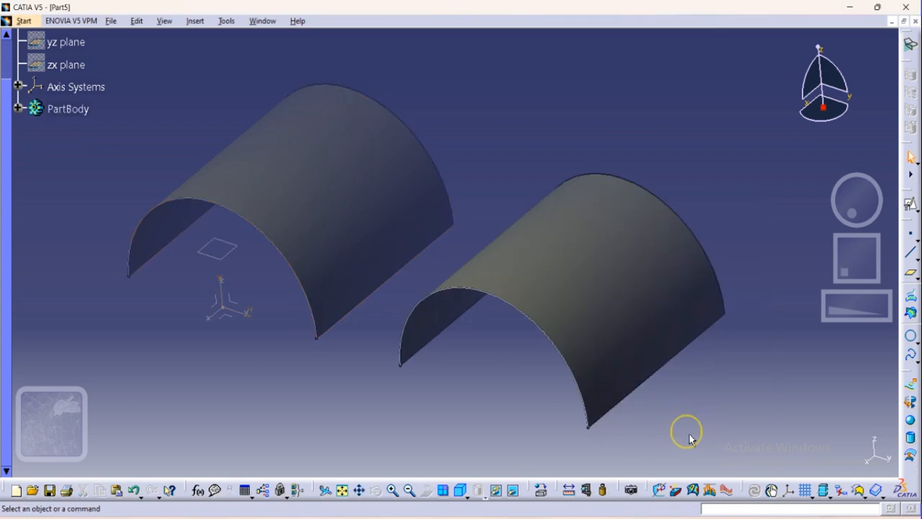
{"action": "left_click", "coordinate": [19, 109]}
{"action": "left_click", "coordinate": [74, 132]}
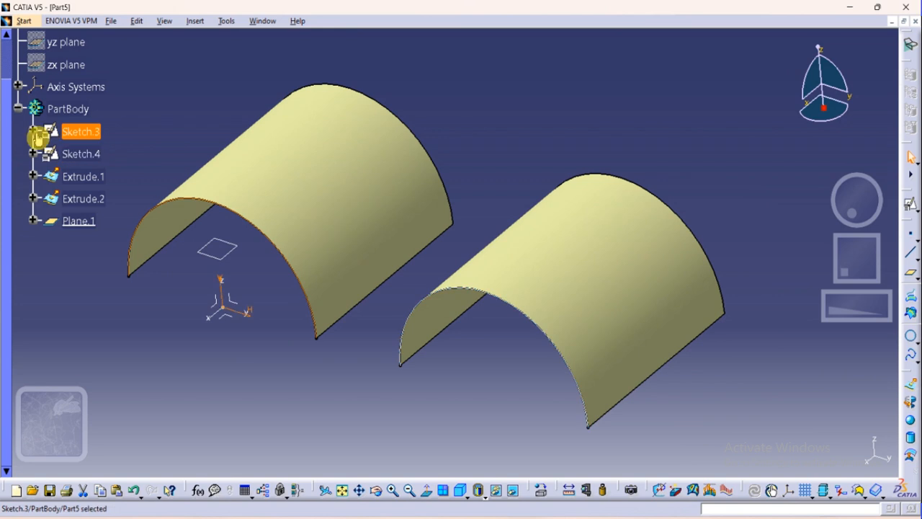
{"action": "left_click", "coordinate": [33, 133]}
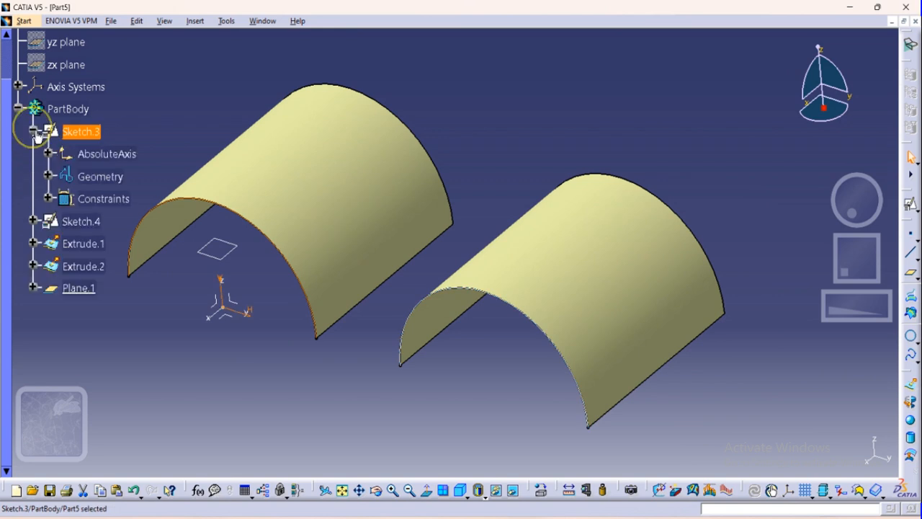
{"action": "double_click", "coordinate": [277, 209]}
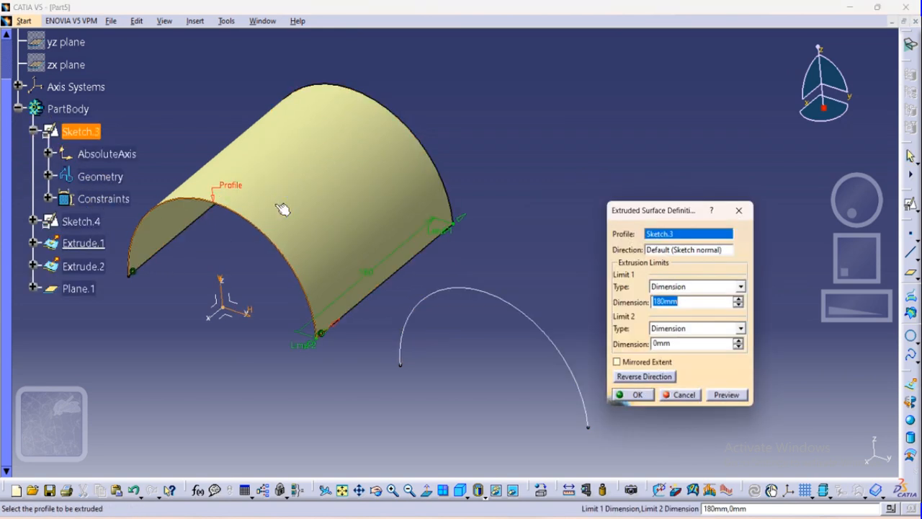
{"action": "left_click", "coordinate": [229, 195]}
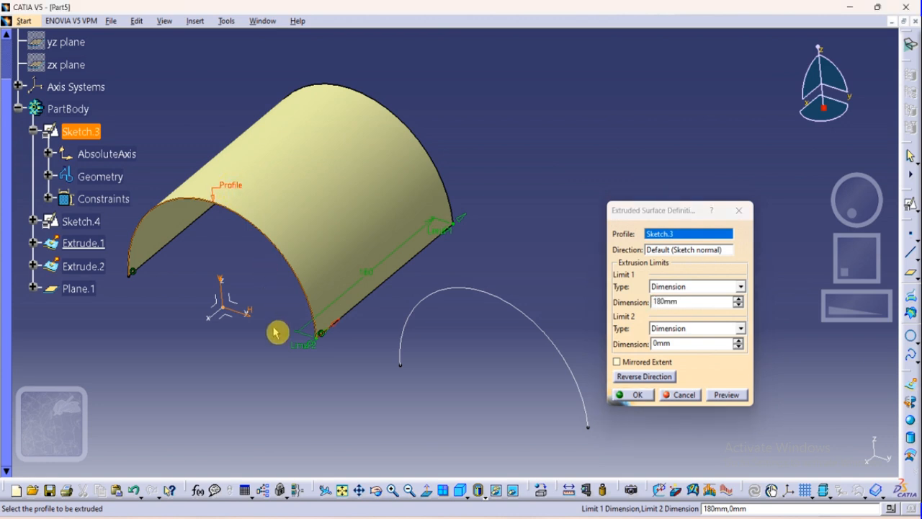
{"action": "key", "text": "Escape"}
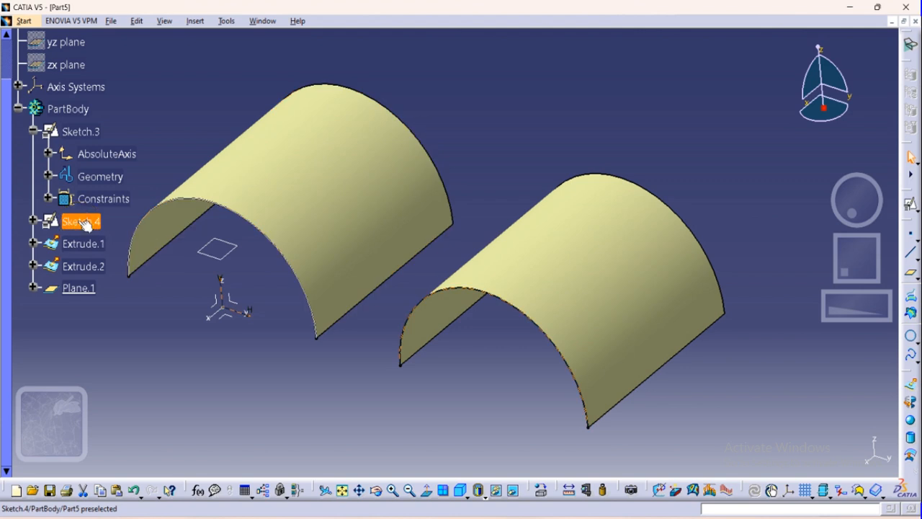
Open the sketch of the second half circle, the one away from the origin, for editing.
{"action": "left_click", "coordinate": [33, 221]}
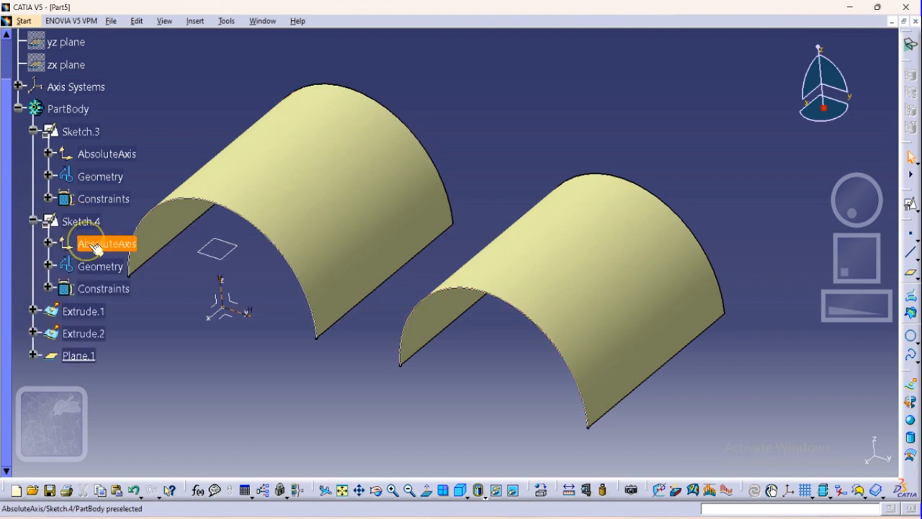
{"action": "left_click", "coordinate": [96, 249]}
{"action": "left_click", "coordinate": [77, 274]}
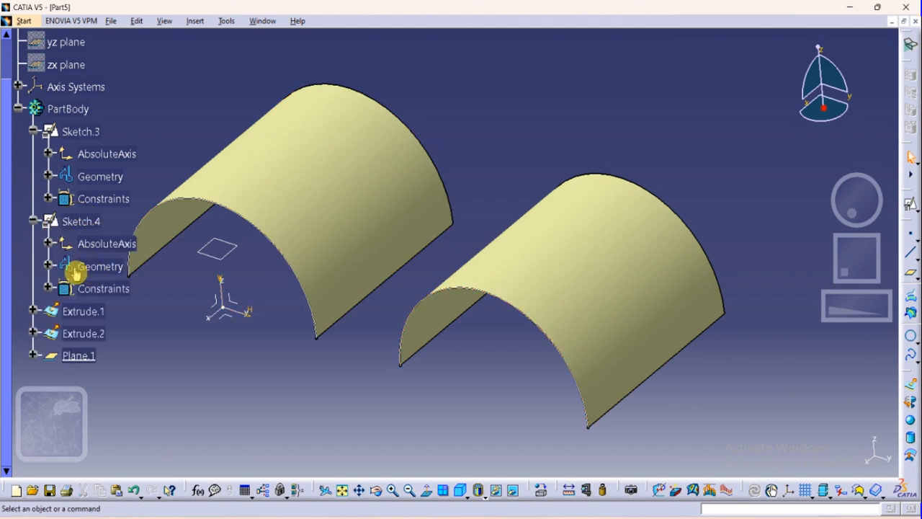
{"action": "left_click", "coordinate": [48, 266]}
{"action": "left_click", "coordinate": [101, 290]}
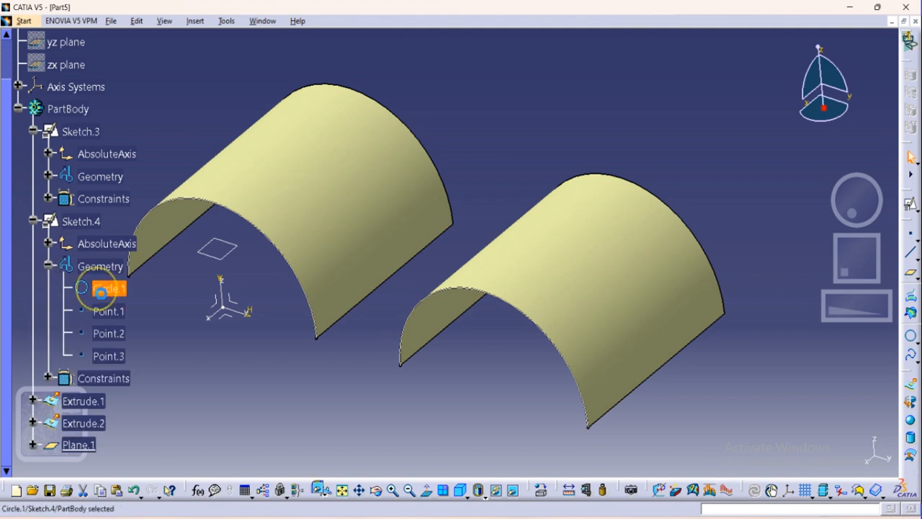
{"action": "double_click", "coordinate": [101, 290]}
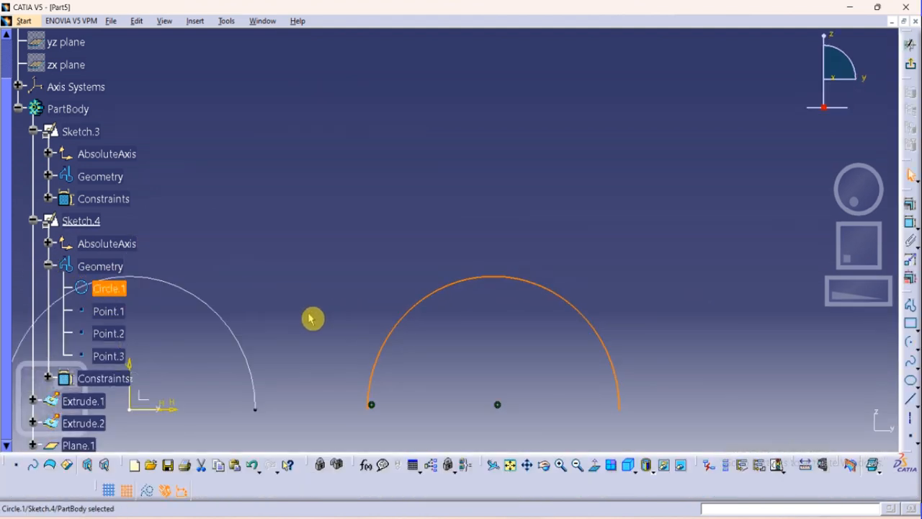
{"action": "left_click", "coordinate": [527, 464]}
{"action": "left_click_drag", "start_coordinate": [424, 382], "coordinate": [610, 323]}
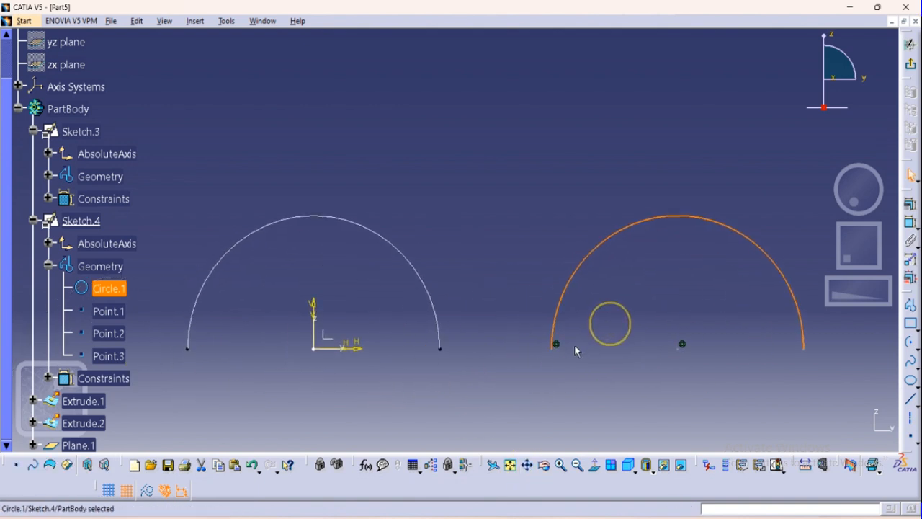
Constrain the second half circle's radius to 50 mm and exit the sketch.
{"action": "left_click", "coordinate": [912, 223]}
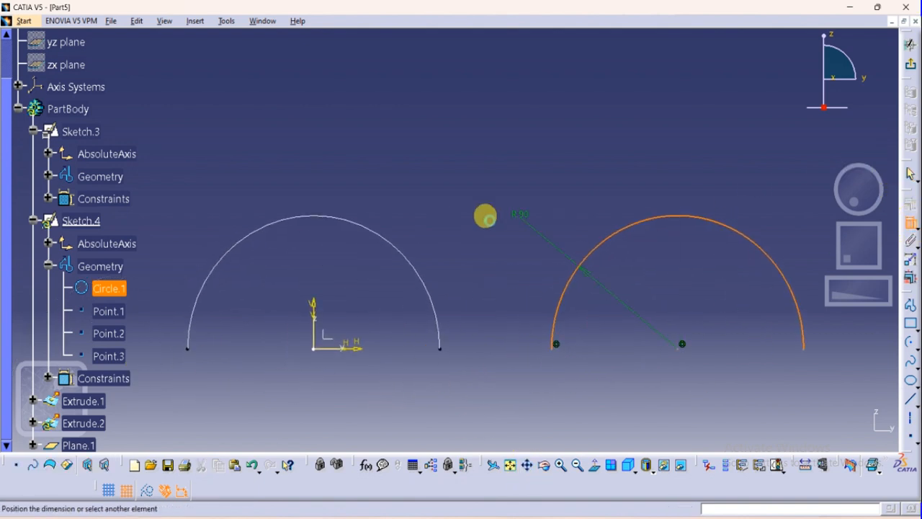
{"action": "left_click", "coordinate": [556, 206]}
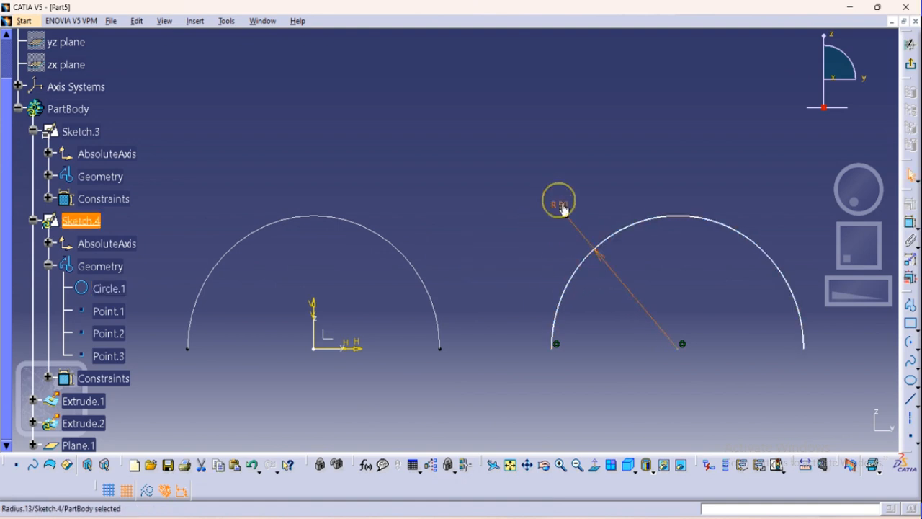
{"action": "double_click", "coordinate": [559, 205]}
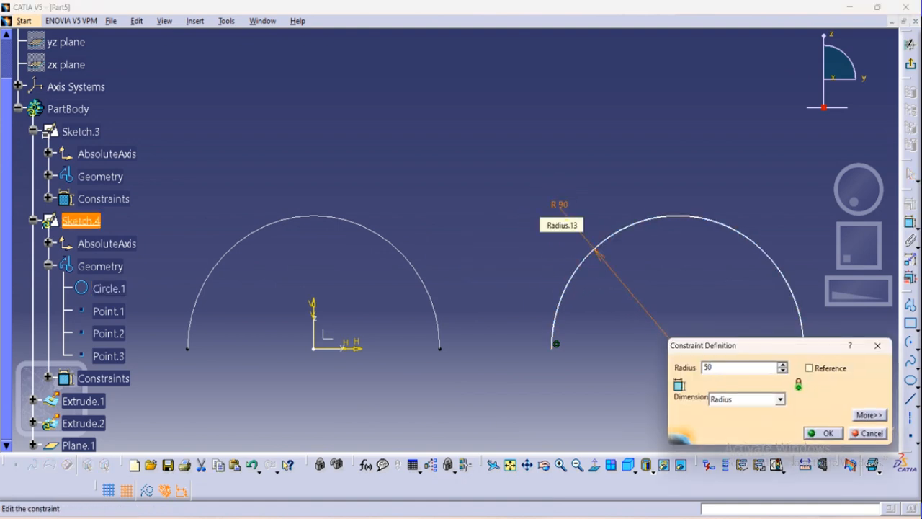
{"action": "type", "text": "50"}
{"action": "key", "text": "Return"}
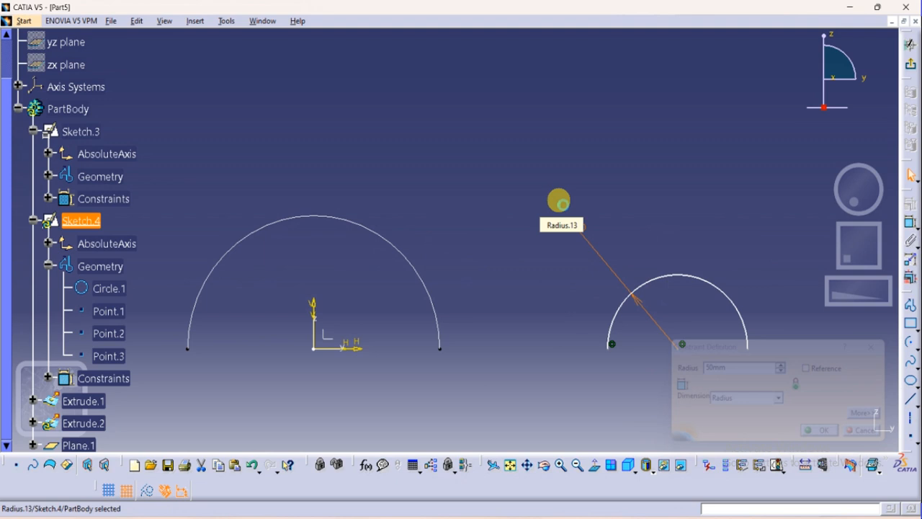
{"action": "left_click", "coordinate": [438, 311]}
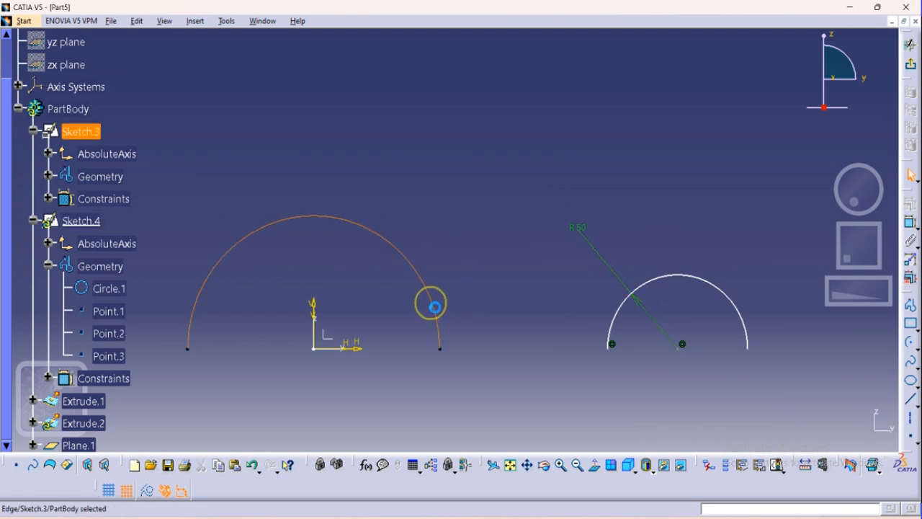
{"action": "left_click", "coordinate": [911, 65]}
{"action": "left_click", "coordinate": [446, 242]}
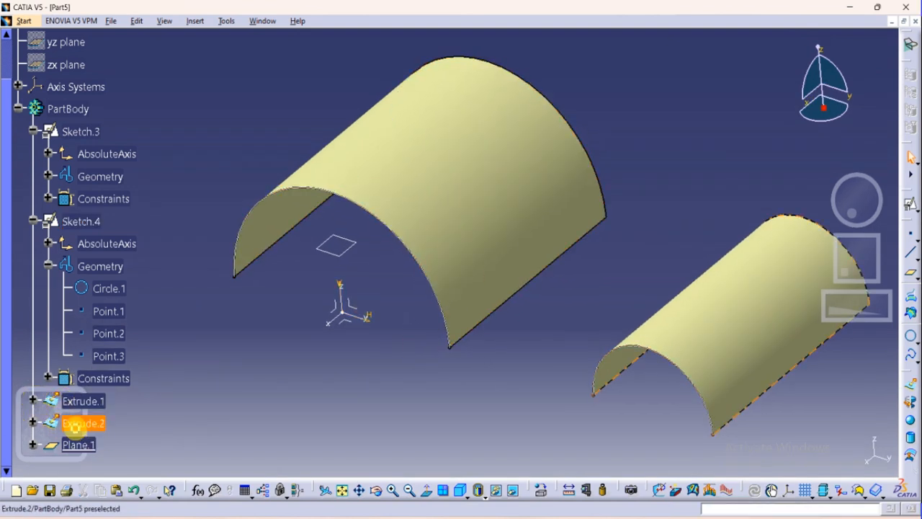
Open the sketch of the half circle around the origin for editing.
{"action": "left_click", "coordinate": [83, 423]}
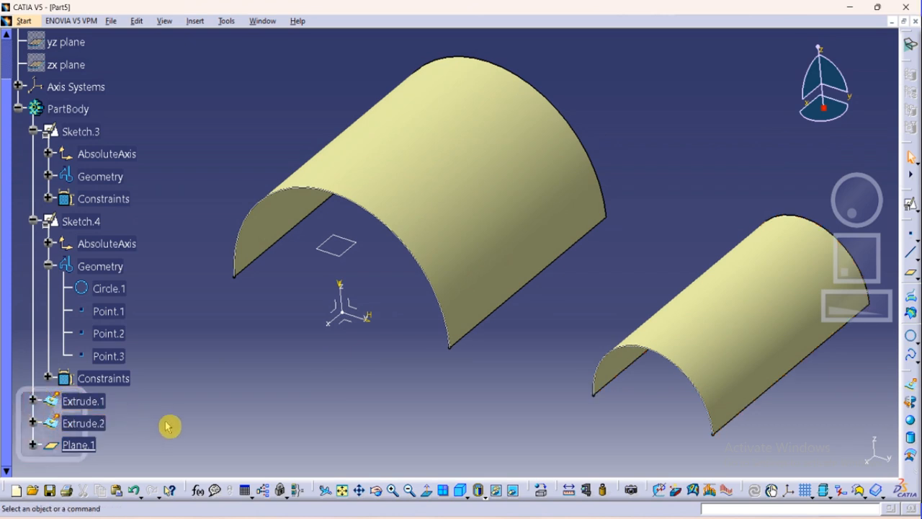
{"action": "mouse_move", "coordinate": [172, 425]}
{"action": "middle_mouse_down"}
{"action": "mouse_move", "coordinate": [274, 365]}
{"action": "mouse_move", "coordinate": [187, 460]}
{"action": "middle_mouse_up"}
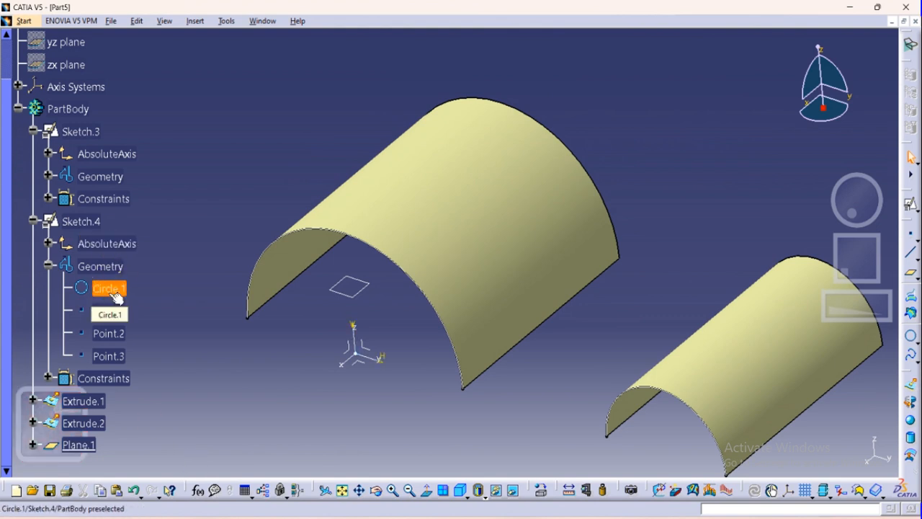
{"action": "left_click", "coordinate": [448, 245]}
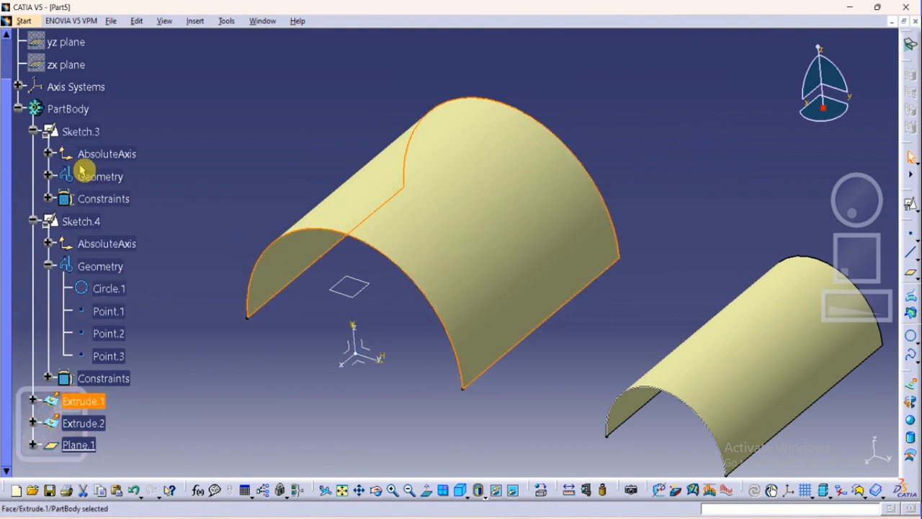
{"action": "left_click", "coordinate": [48, 175]}
{"action": "double_click", "coordinate": [115, 201]}
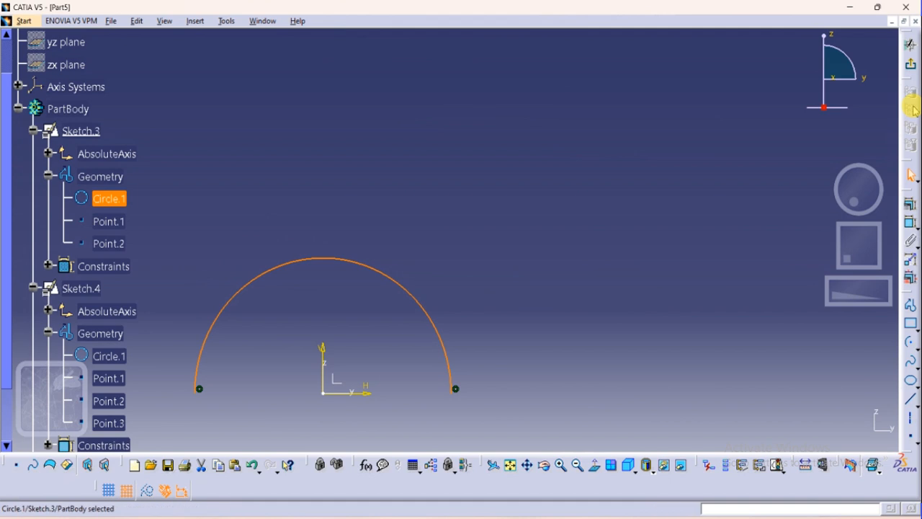
Constrain the radius of the half circle around the origin to 50 mm and exit the sketch.
{"action": "left_click", "coordinate": [911, 225]}
{"action": "left_click", "coordinate": [440, 276]}
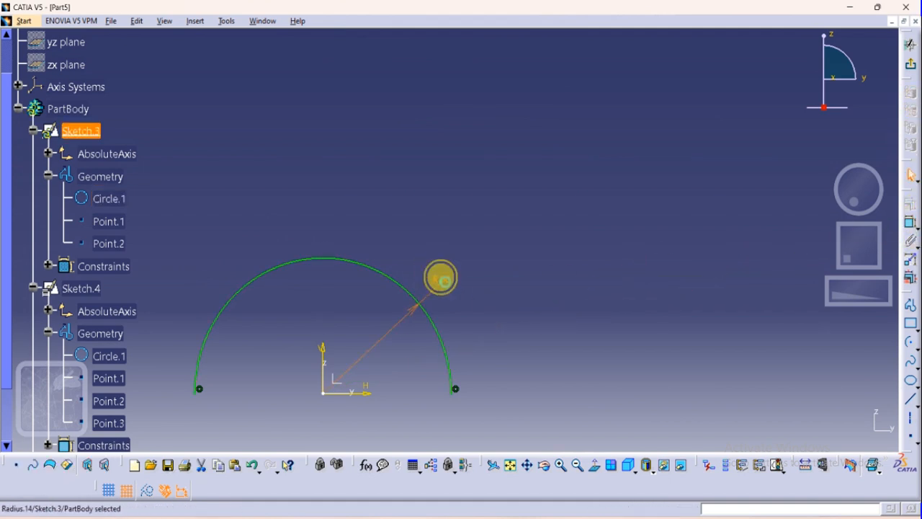
{"action": "double_click", "coordinate": [440, 274]}
{"action": "type", "text": "50mm"}
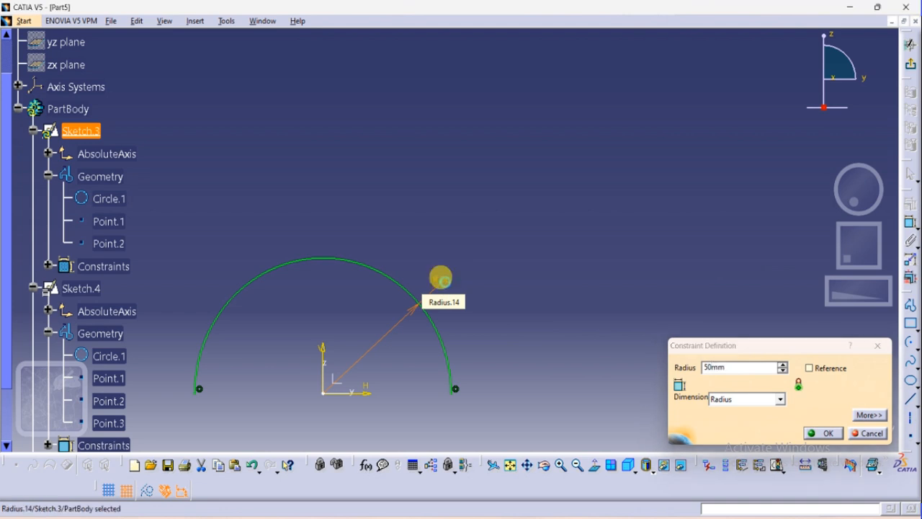
{"action": "key", "text": "Return"}
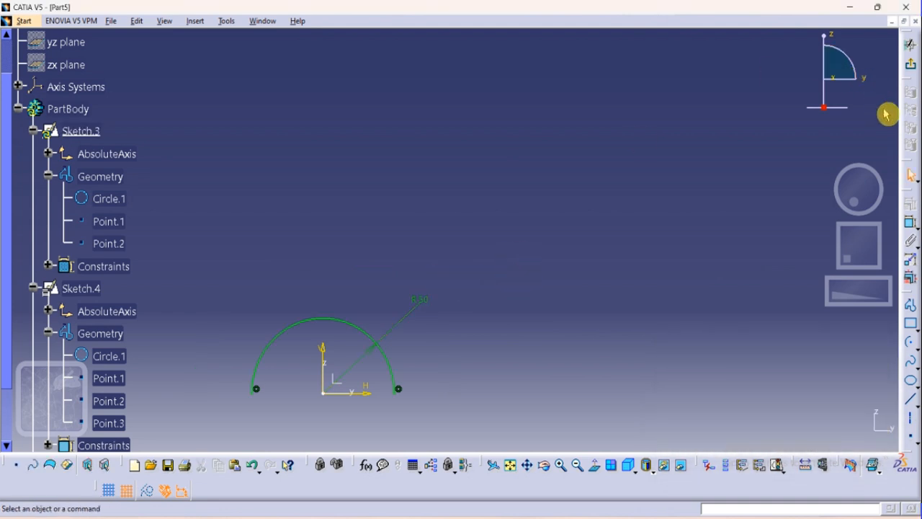
{"action": "left_click", "coordinate": [911, 63]}
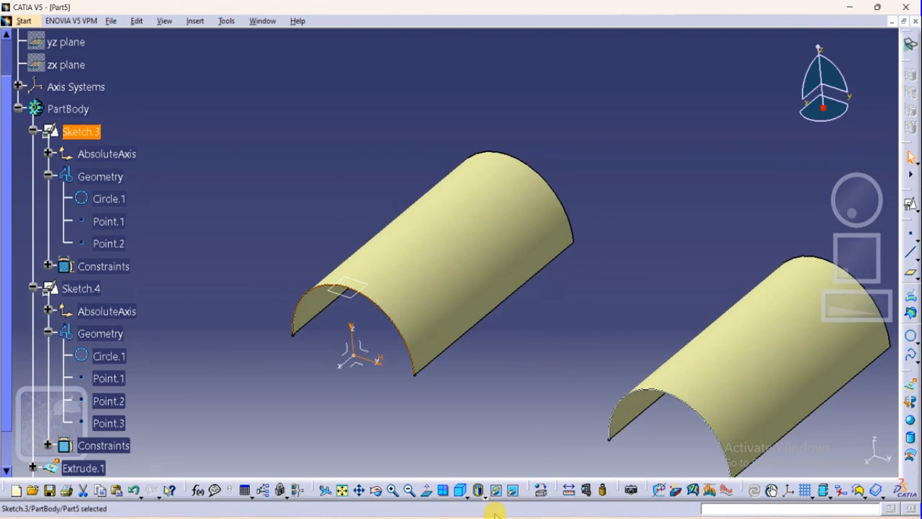
{"action": "left_click", "coordinate": [359, 490]}
{"action": "mouse_move", "coordinate": [510, 394]}
{"action": "left_mouse_down"}
{"action": "mouse_move", "coordinate": [472, 360]}
{"action": "mouse_move", "coordinate": [396, 350]}
{"action": "left_mouse_up"}
{"action": "left_click", "coordinate": [444, 367]}
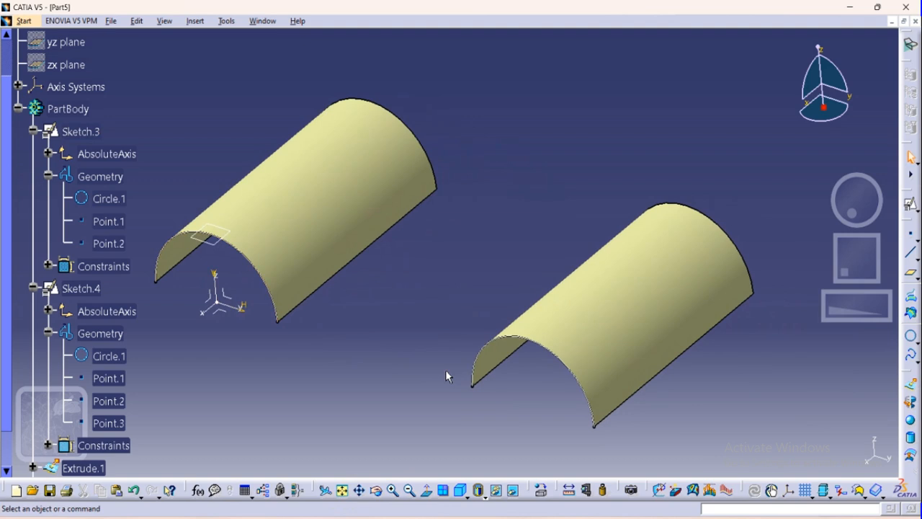
{"action": "middle_click_drag", "start_coordinate": [422, 365], "coordinate": [451, 368]}
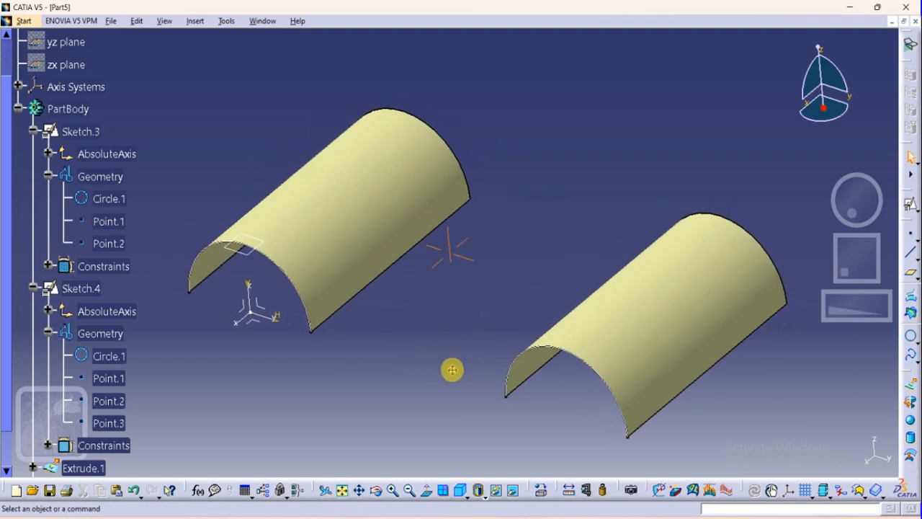
{"action": "left_click", "coordinate": [253, 261]}
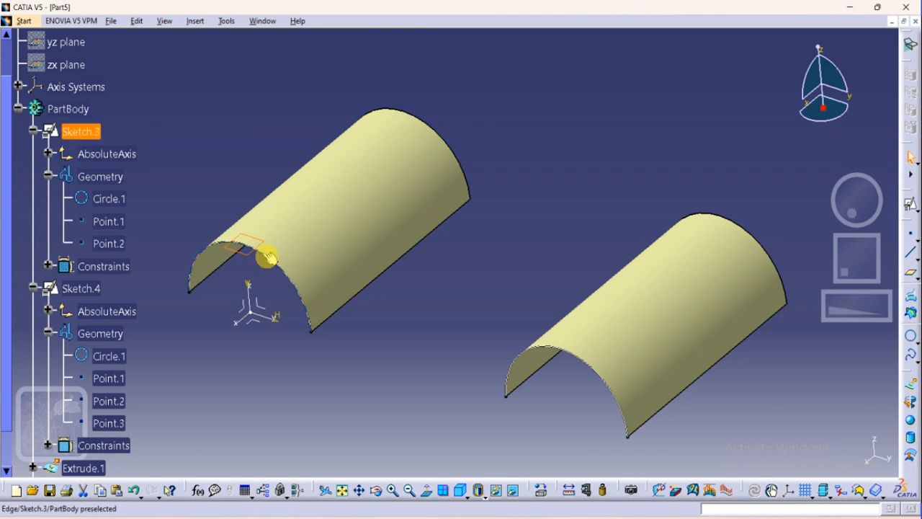
{"action": "left_click", "coordinate": [911, 206]}
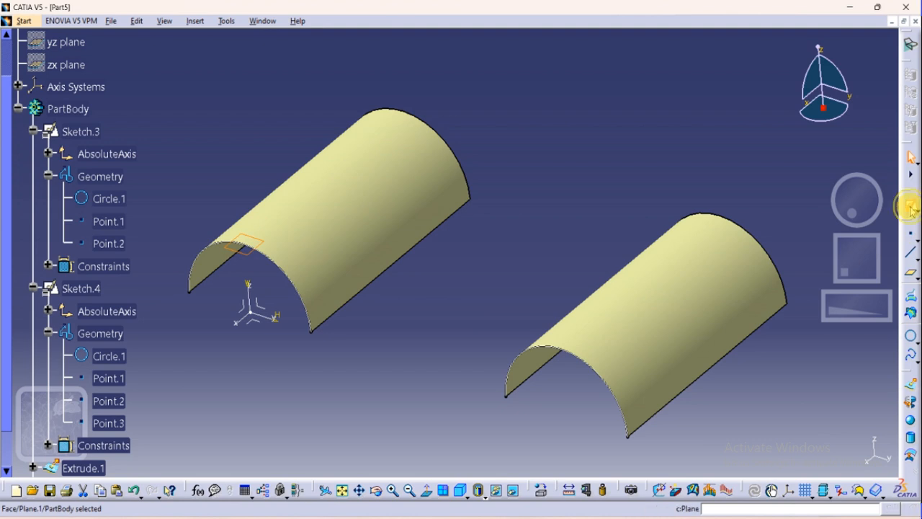
{"action": "left_click", "coordinate": [251, 256]}
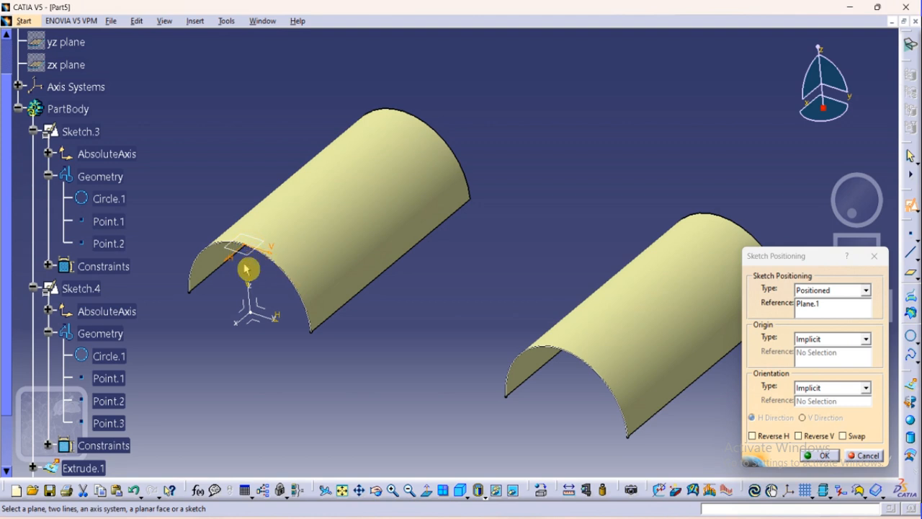
{"action": "middle_click_drag", "start_coordinate": [251, 262], "coordinate": [329, 365]}
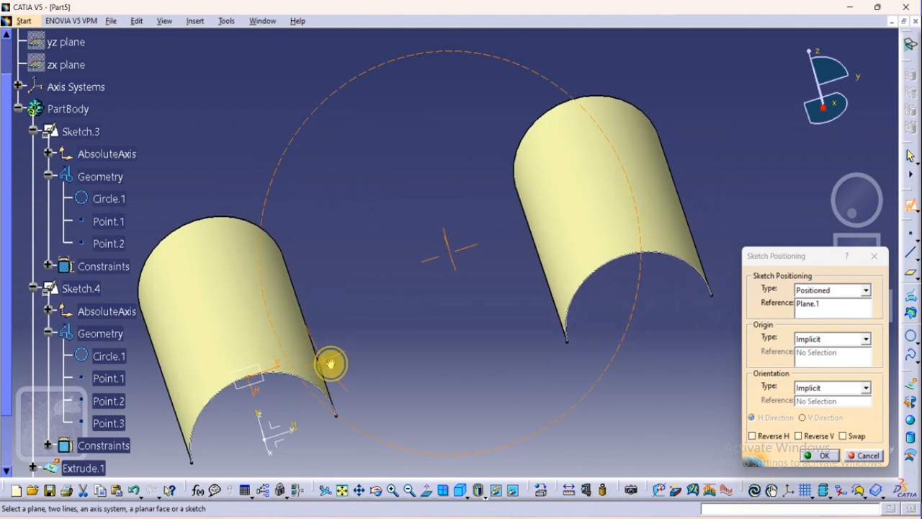
{"action": "left_click", "coordinate": [864, 455]}
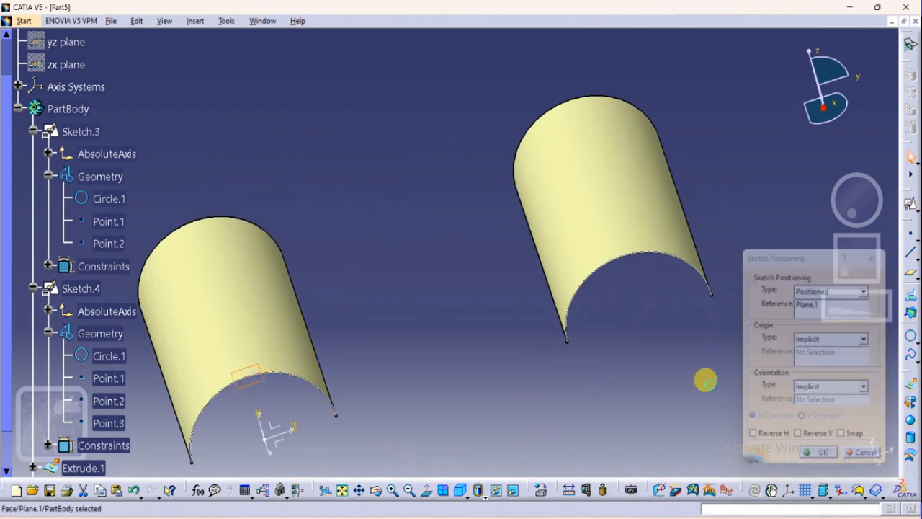
Create a positioned sketch on the offset plane with both the H and V directions reversed.
{"action": "left_click", "coordinate": [256, 385]}
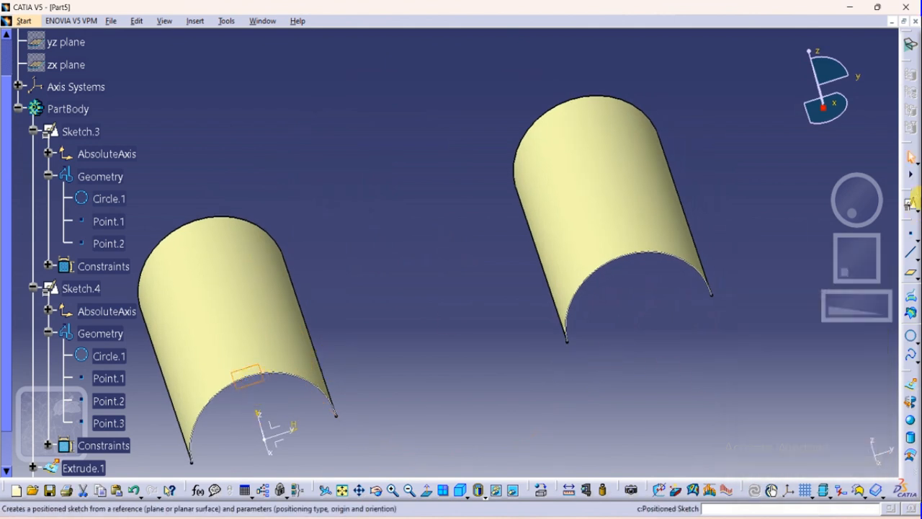
{"action": "left_click", "coordinate": [911, 204]}
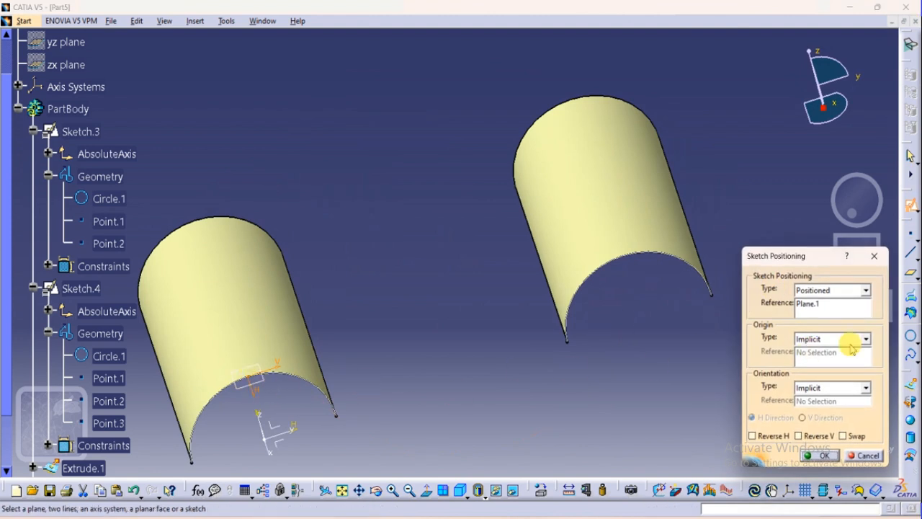
{"action": "left_click", "coordinate": [767, 437]}
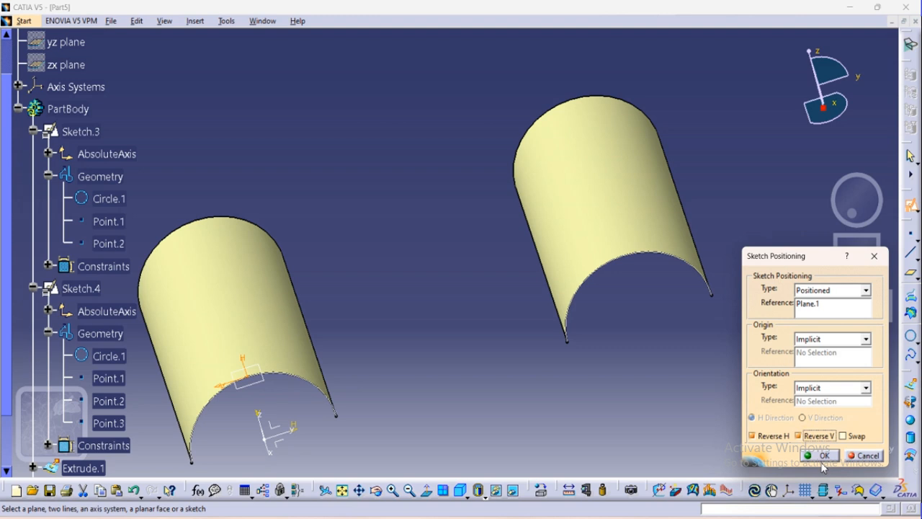
{"action": "left_click", "coordinate": [821, 455]}
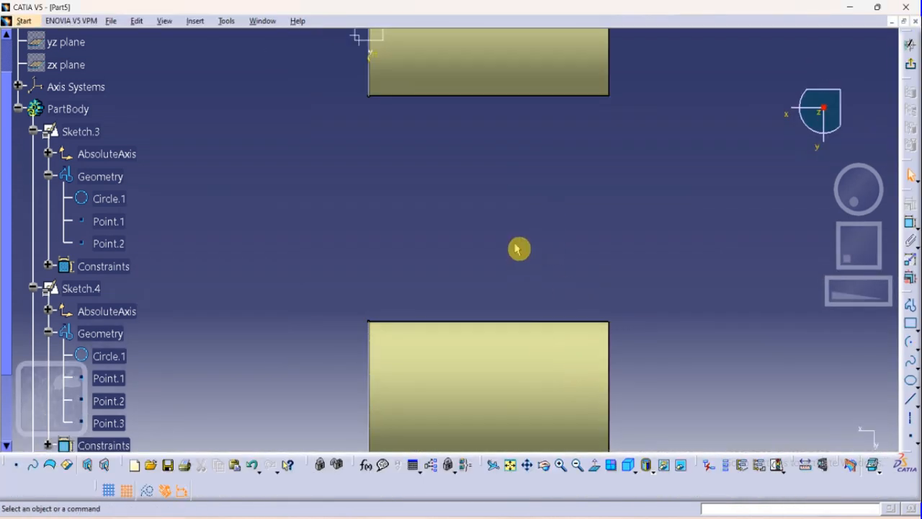
Sketch a horizontal line between the two half cylinders, extending past both of their ends, and exit the sketch.
{"action": "middle_click_drag", "start_coordinate": [523, 208], "coordinate": [520, 283]}
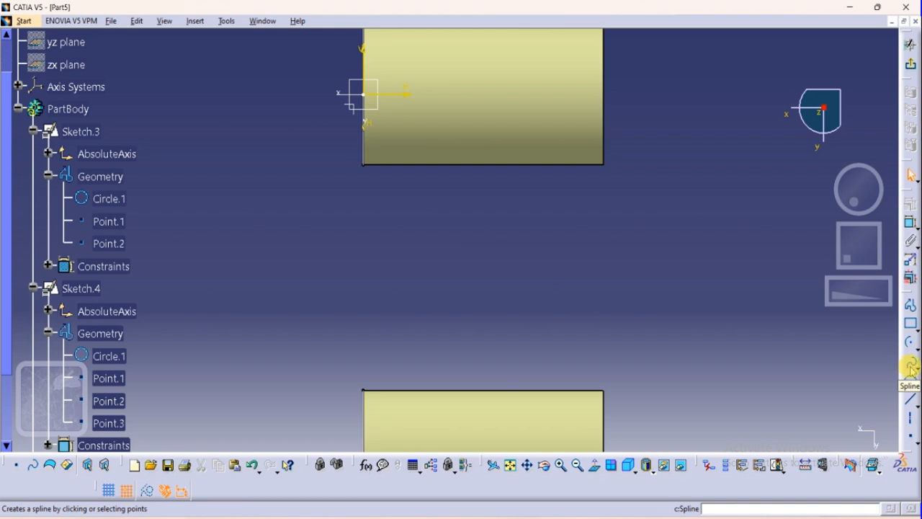
{"action": "left_click", "coordinate": [911, 402]}
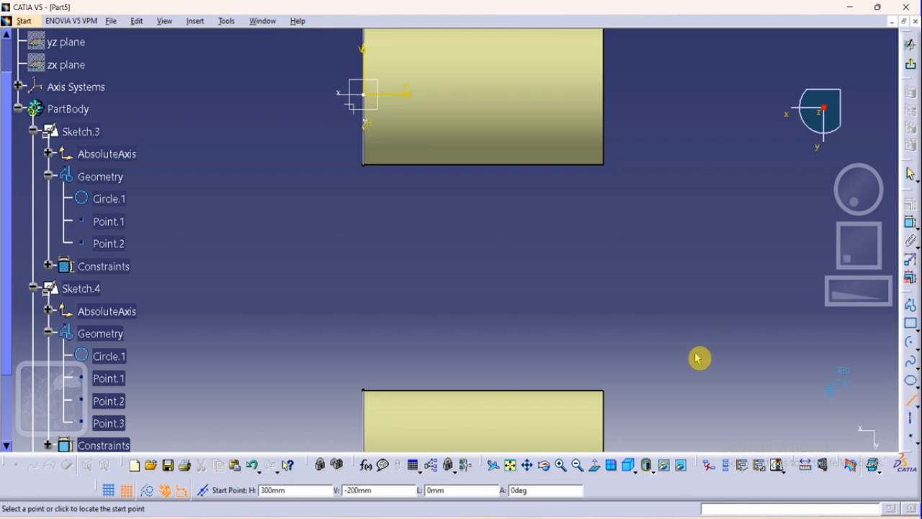
{"action": "left_click", "coordinate": [350, 207]}
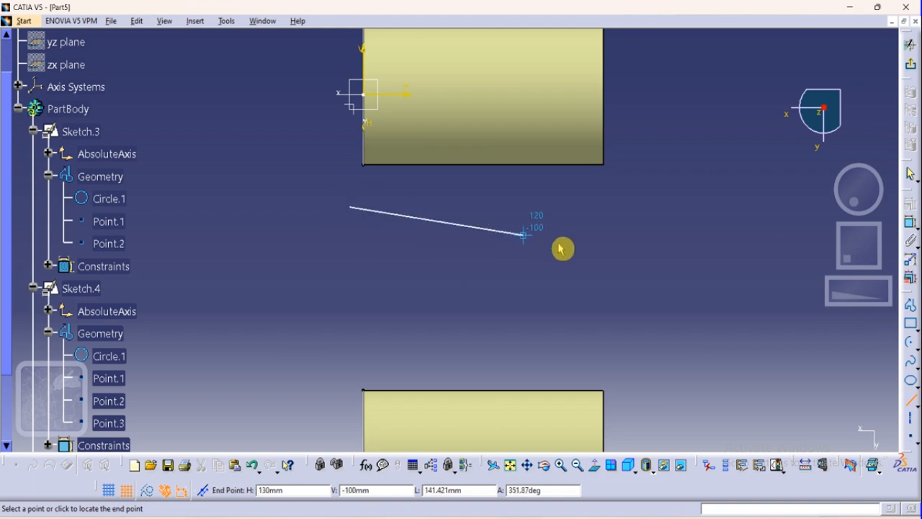
{"action": "left_click", "coordinate": [646, 208]}
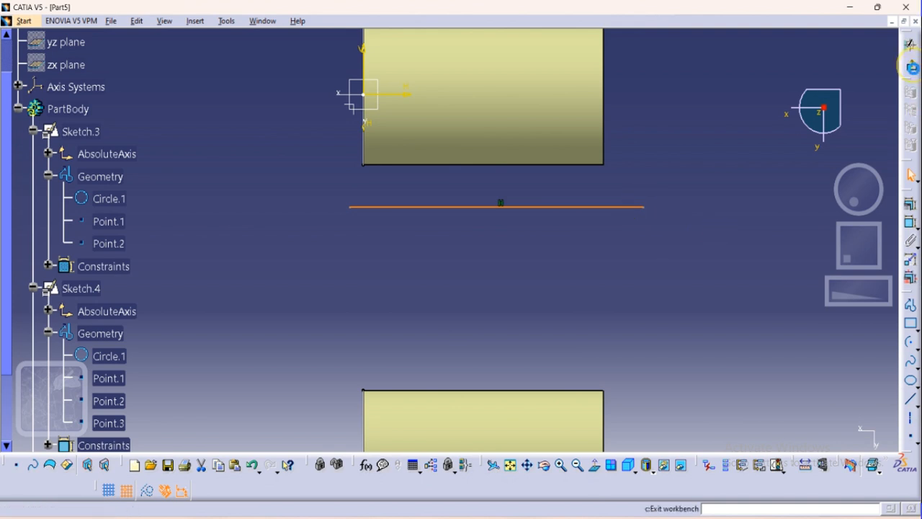
{"action": "left_click", "coordinate": [911, 46]}
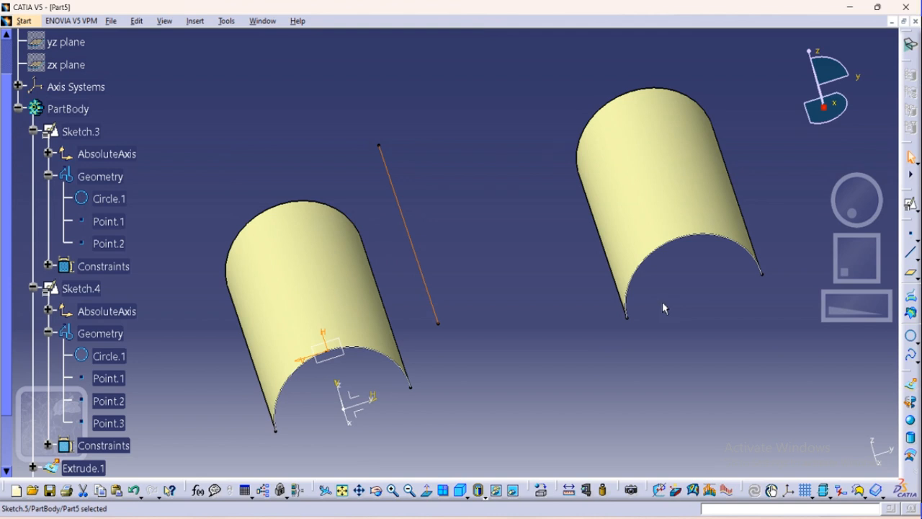
Start a swept surface with the linear profile type and the With two tangency surfaces subtype.
{"action": "left_click", "coordinate": [195, 21]}
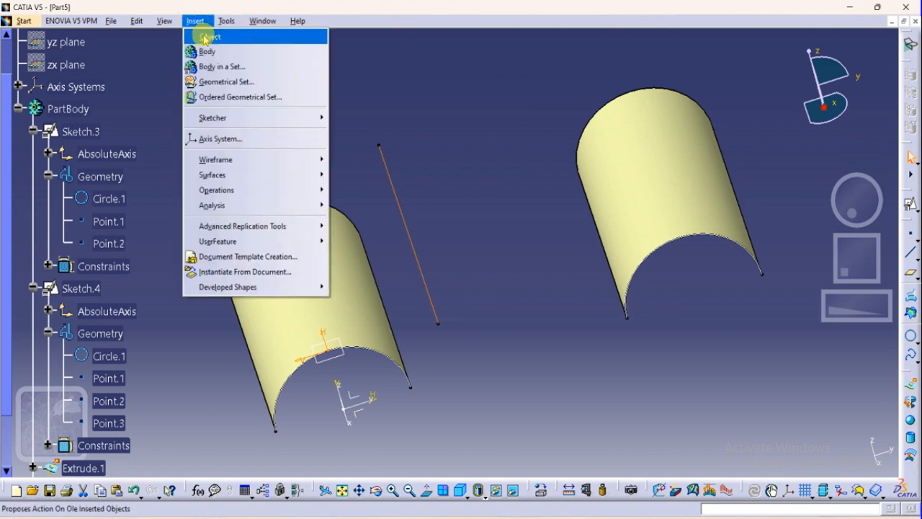
{"action": "mouse_move", "coordinate": [230, 124]}
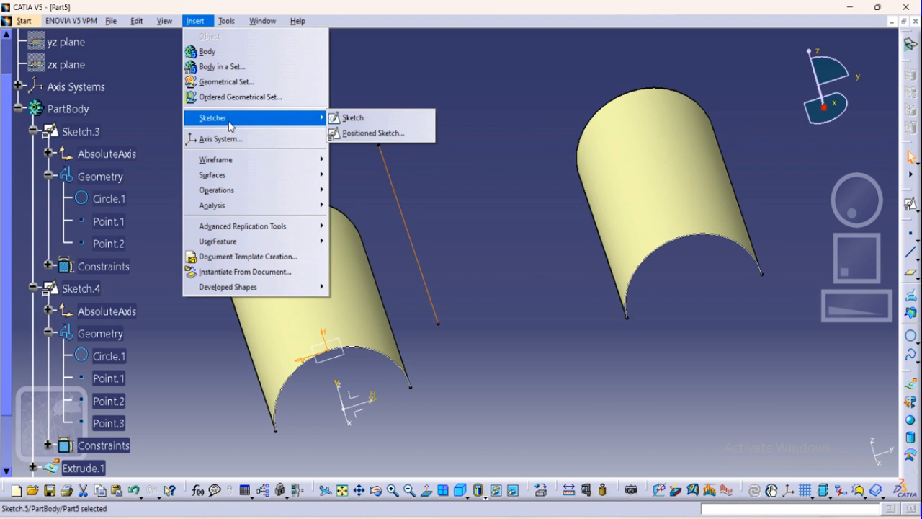
{"action": "mouse_move", "coordinate": [231, 175]}
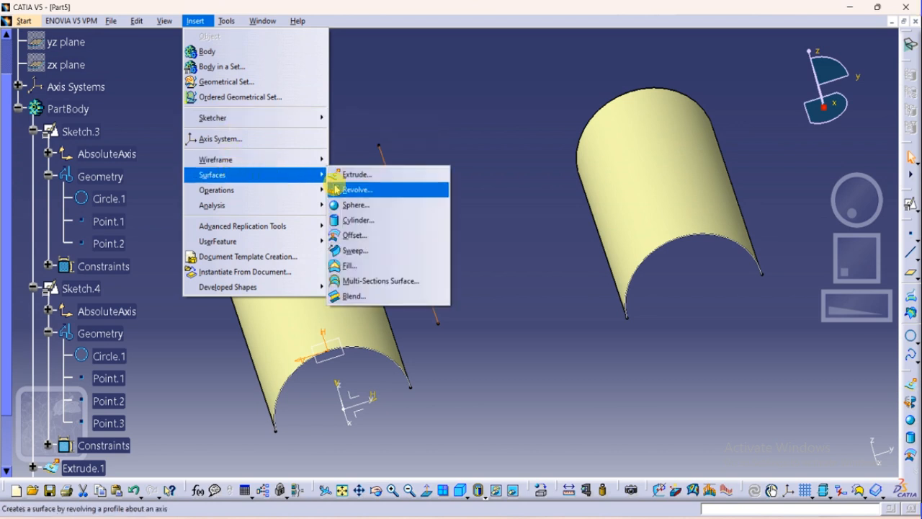
{"action": "left_click", "coordinate": [355, 251]}
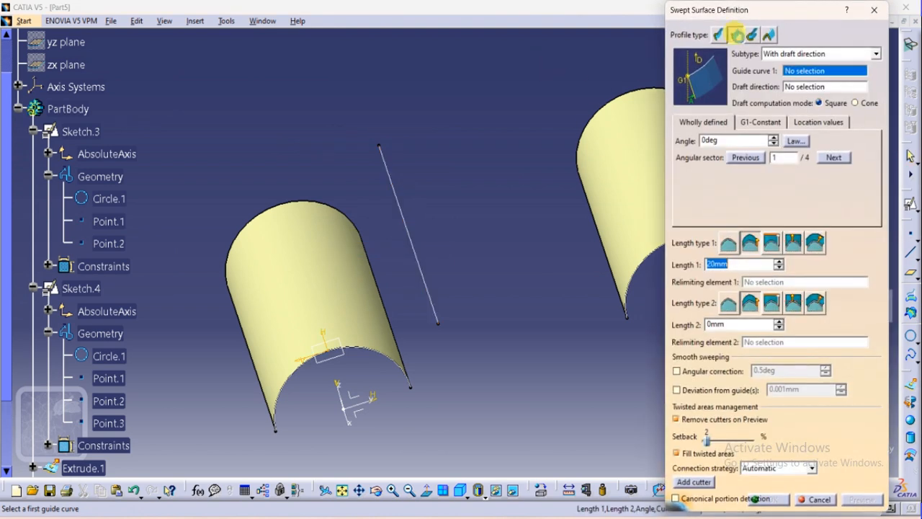
{"action": "left_click", "coordinate": [814, 56]}
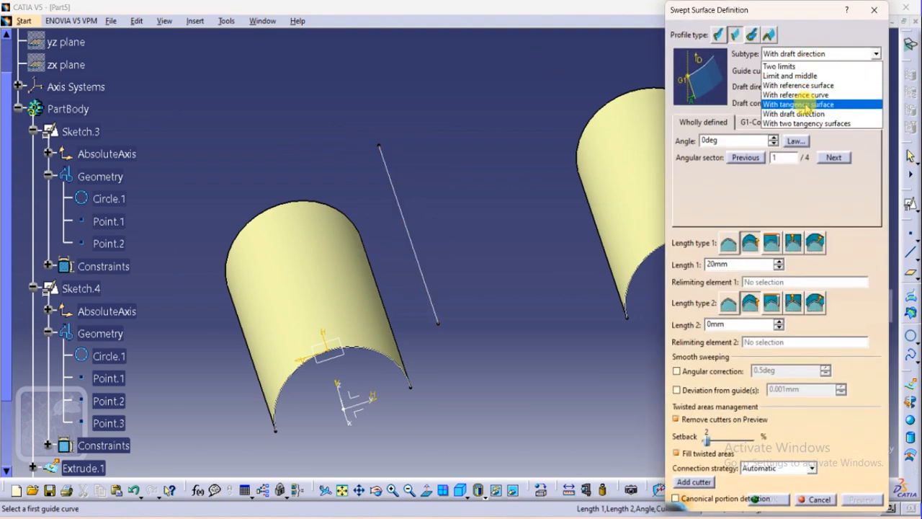
{"action": "left_click", "coordinate": [803, 124]}
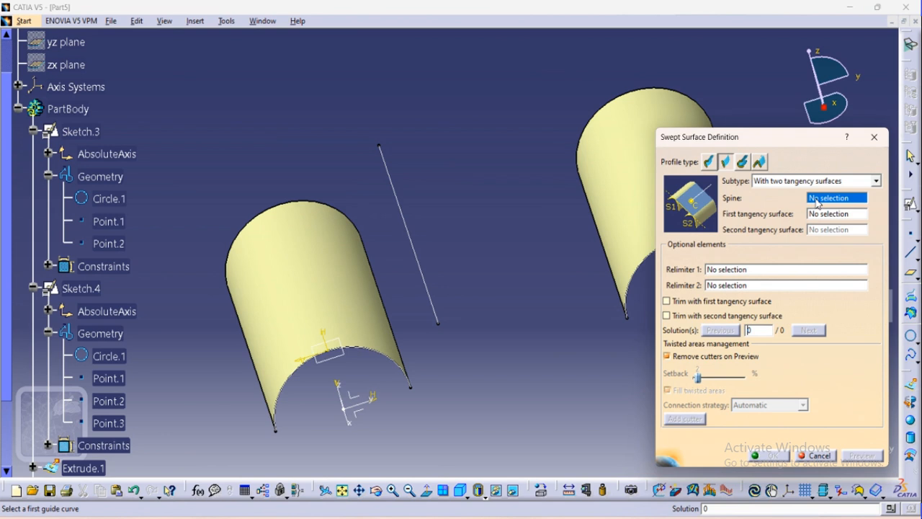
Use the sketched line as spine and the two half cylinders as first and second tangency surfaces, and preview the sweep.
{"action": "left_click", "coordinate": [415, 262]}
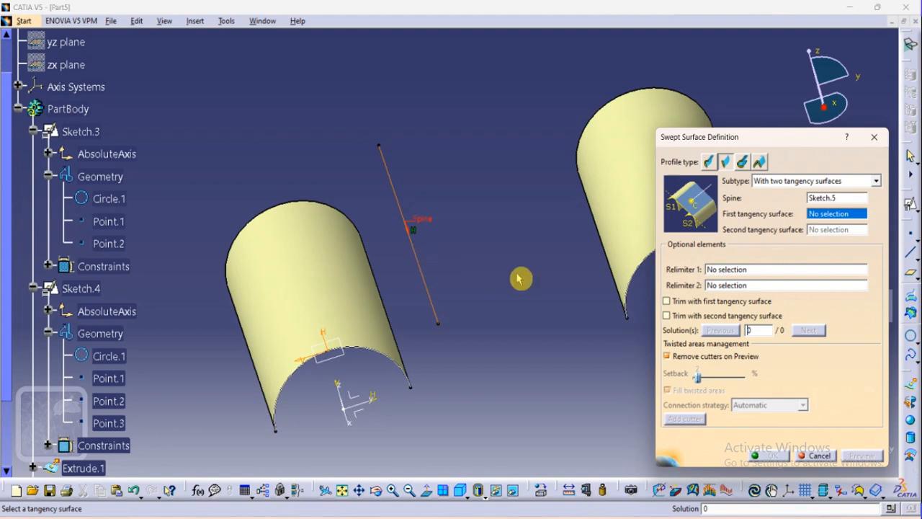
{"action": "left_click", "coordinate": [312, 292]}
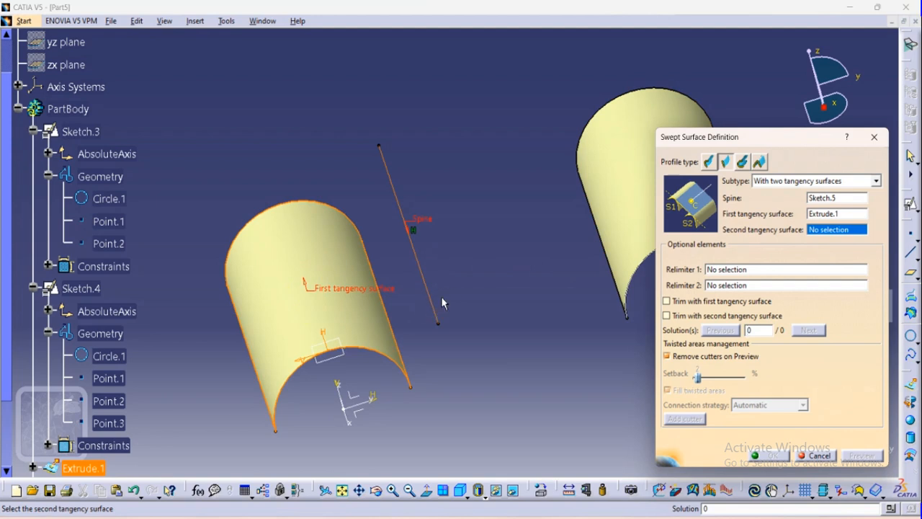
{"action": "left_click", "coordinate": [624, 190]}
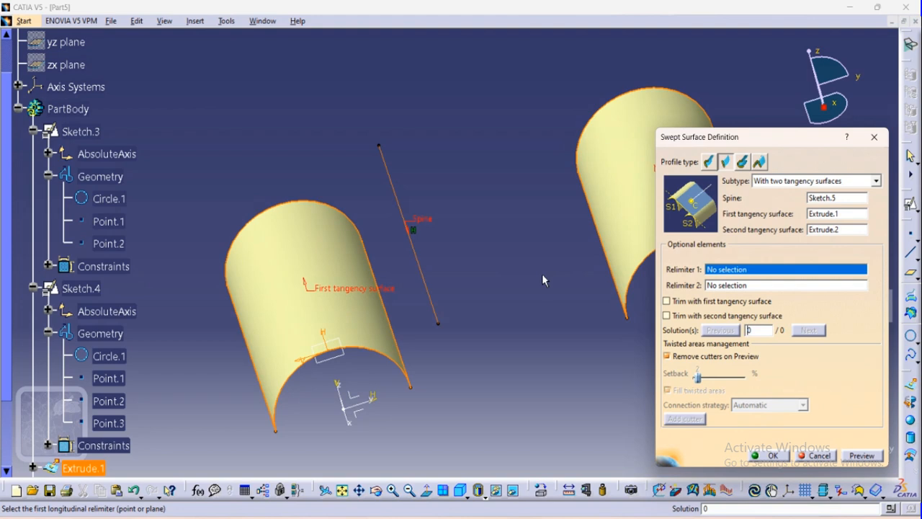
{"action": "left_click", "coordinate": [861, 456]}
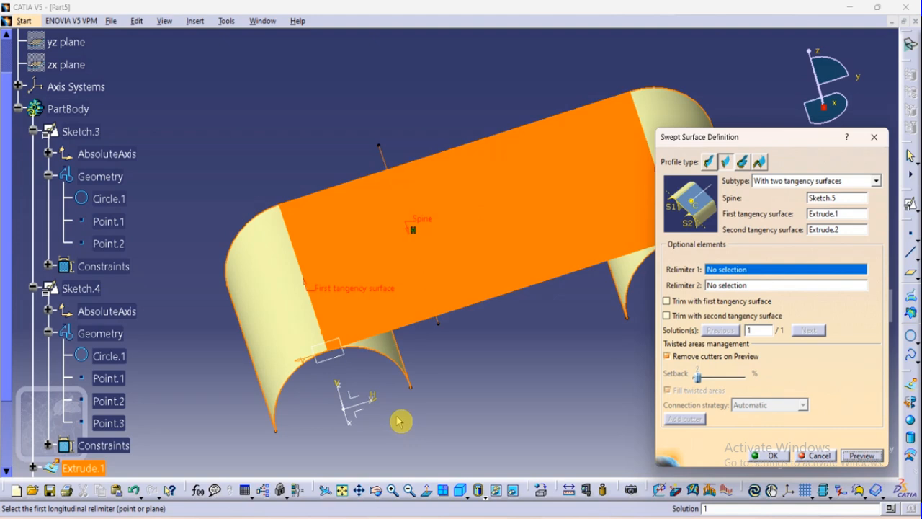
Trim the sweep with both the first and second tangency surfaces, create it, and dismiss the warnings.
{"action": "middle_click_drag", "start_coordinate": [443, 422], "coordinate": [397, 402]}
{"action": "left_click", "coordinate": [361, 493]}
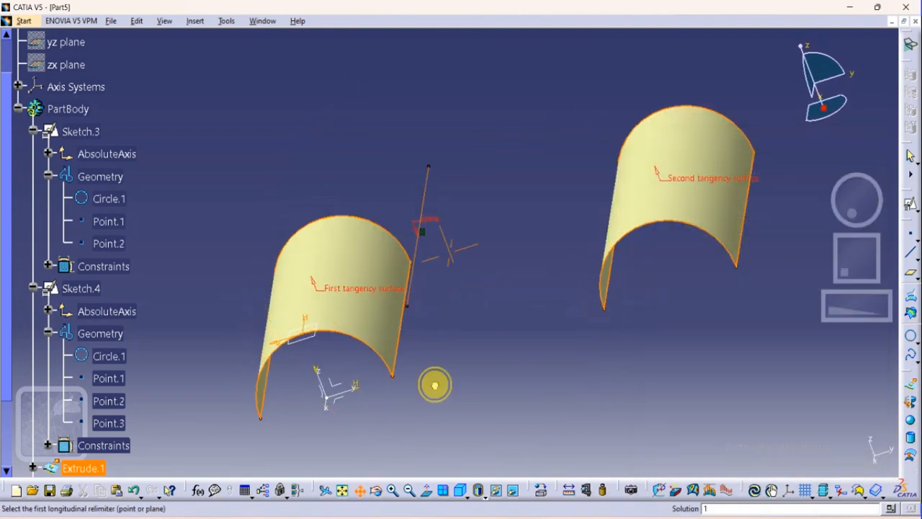
{"action": "left_click_drag", "start_coordinate": [434, 384], "coordinate": [379, 375]}
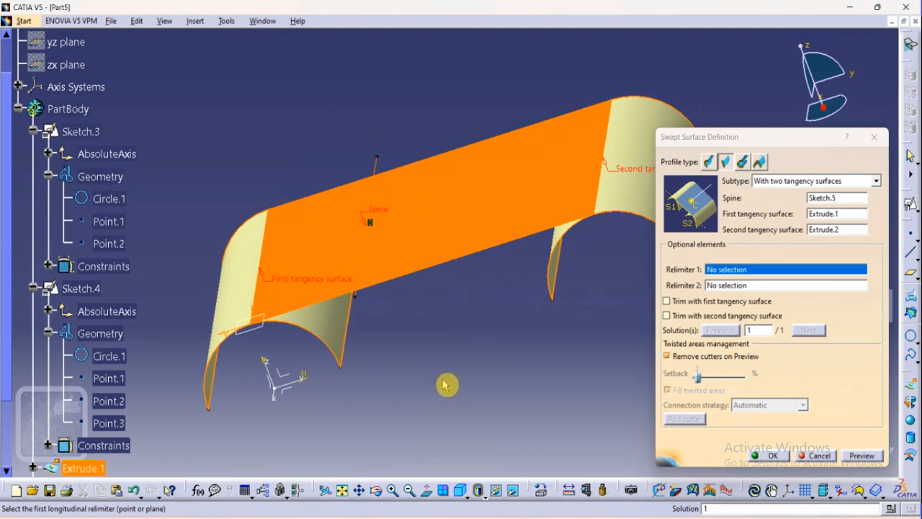
{"action": "left_click", "coordinate": [365, 491]}
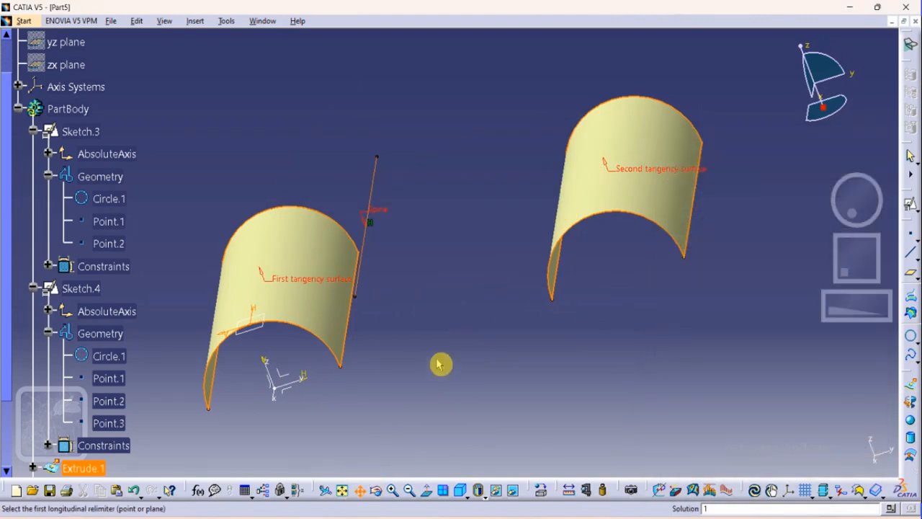
{"action": "left_click_drag", "start_coordinate": [457, 381], "coordinate": [402, 384]}
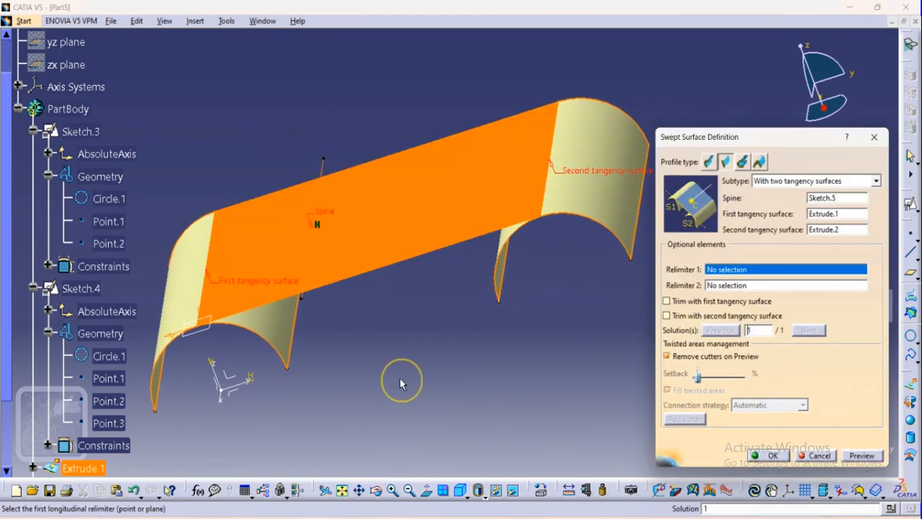
{"action": "left_click", "coordinate": [470, 376]}
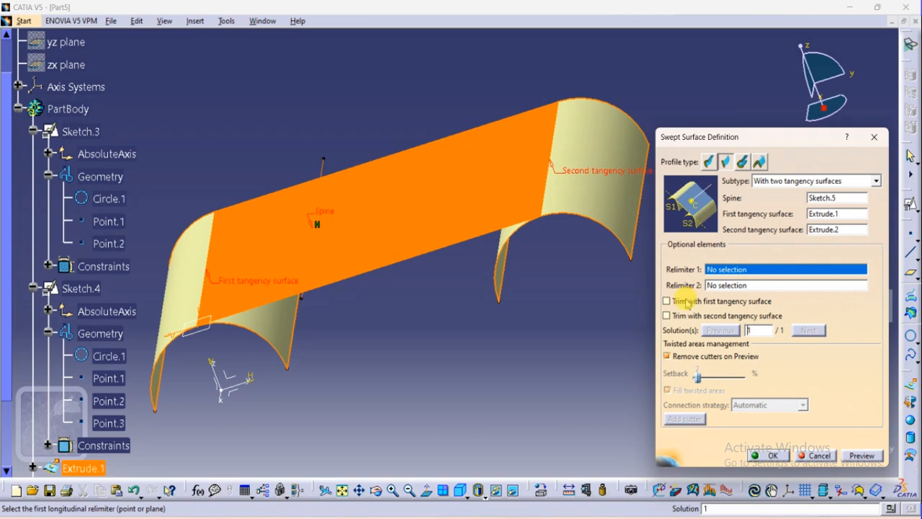
{"action": "left_click", "coordinate": [667, 302]}
{"action": "left_click", "coordinate": [668, 316]}
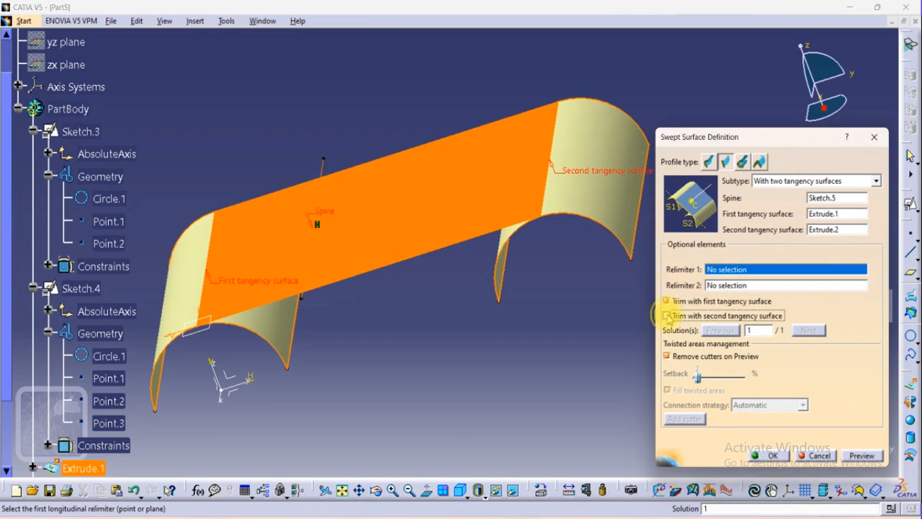
{"action": "left_click", "coordinate": [854, 455]}
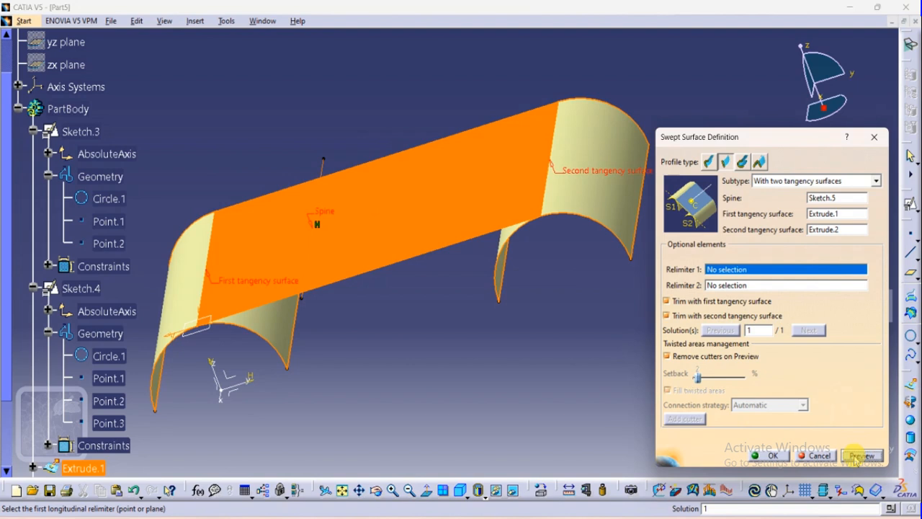
{"action": "left_click", "coordinate": [772, 455]}
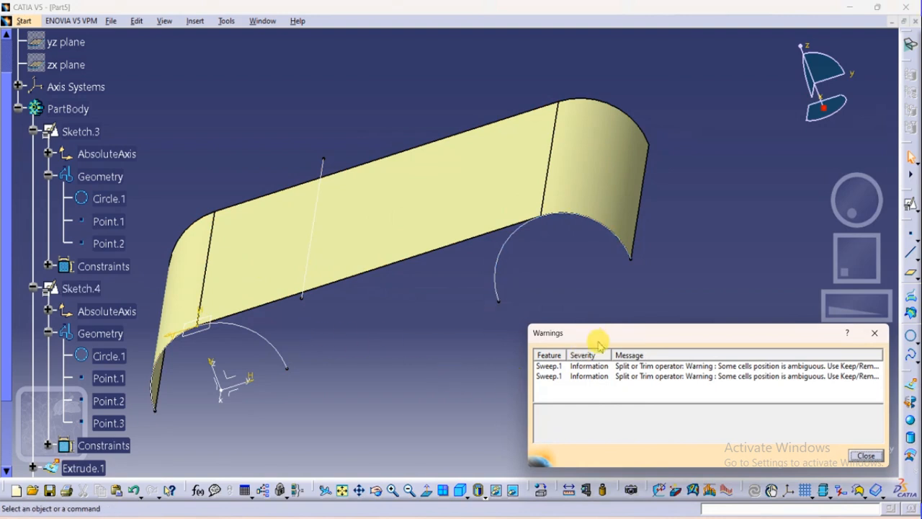
{"action": "left_click", "coordinate": [866, 456]}
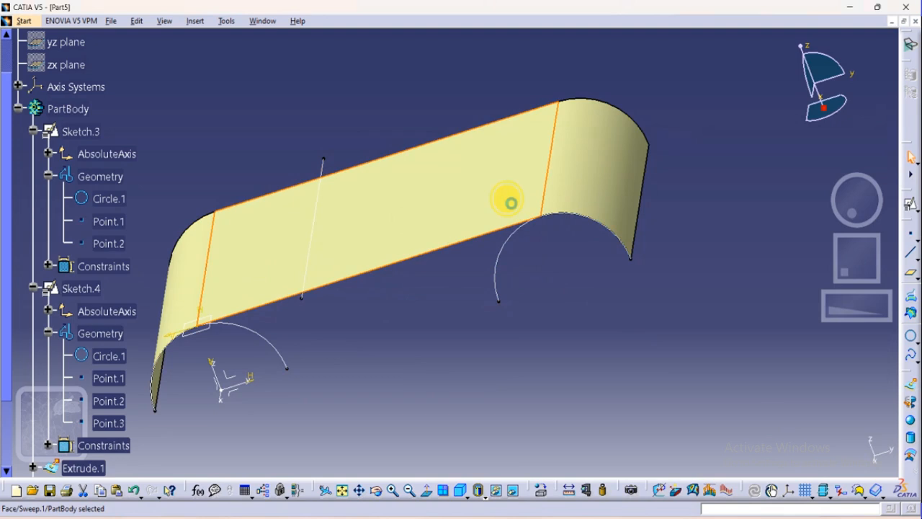
Reopen the definition of the swept surface between the half cylinders to review its trim and cutter options, and close it.
{"action": "double_click", "coordinate": [504, 200]}
{"action": "left_click", "coordinate": [667, 356]}
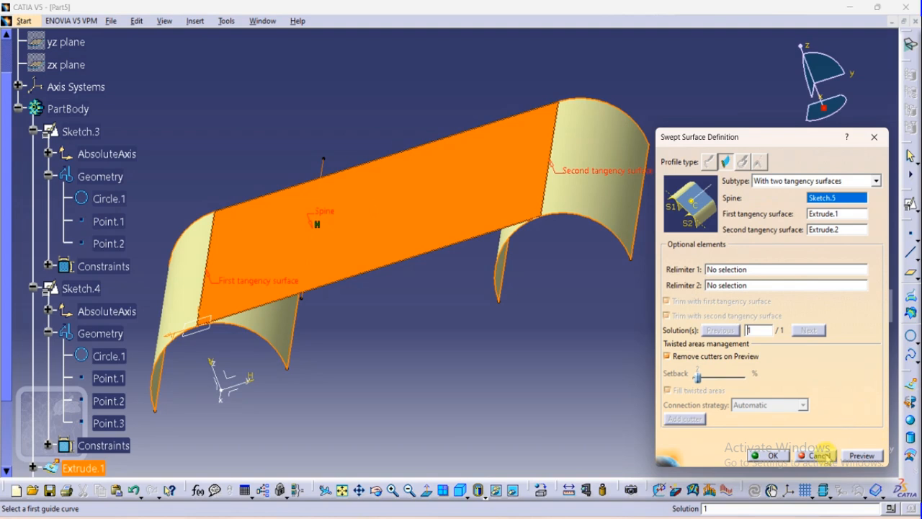
{"action": "left_click", "coordinate": [785, 457]}
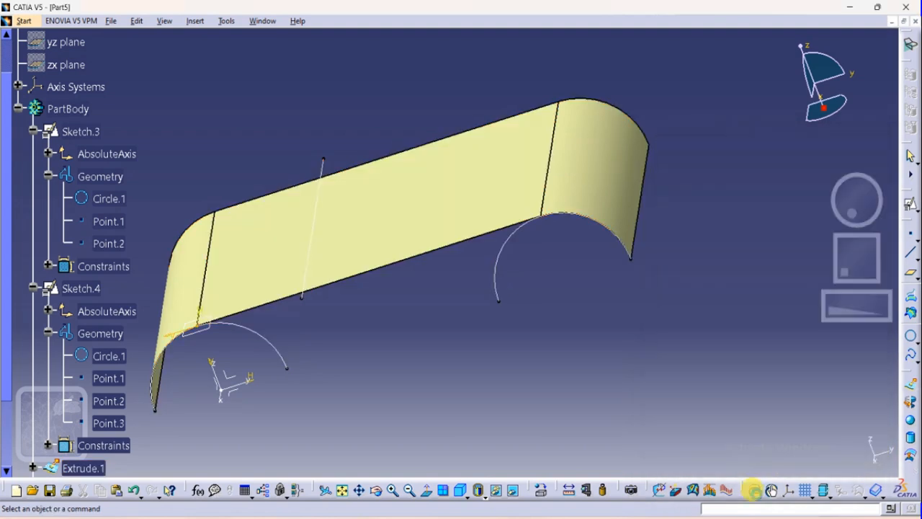